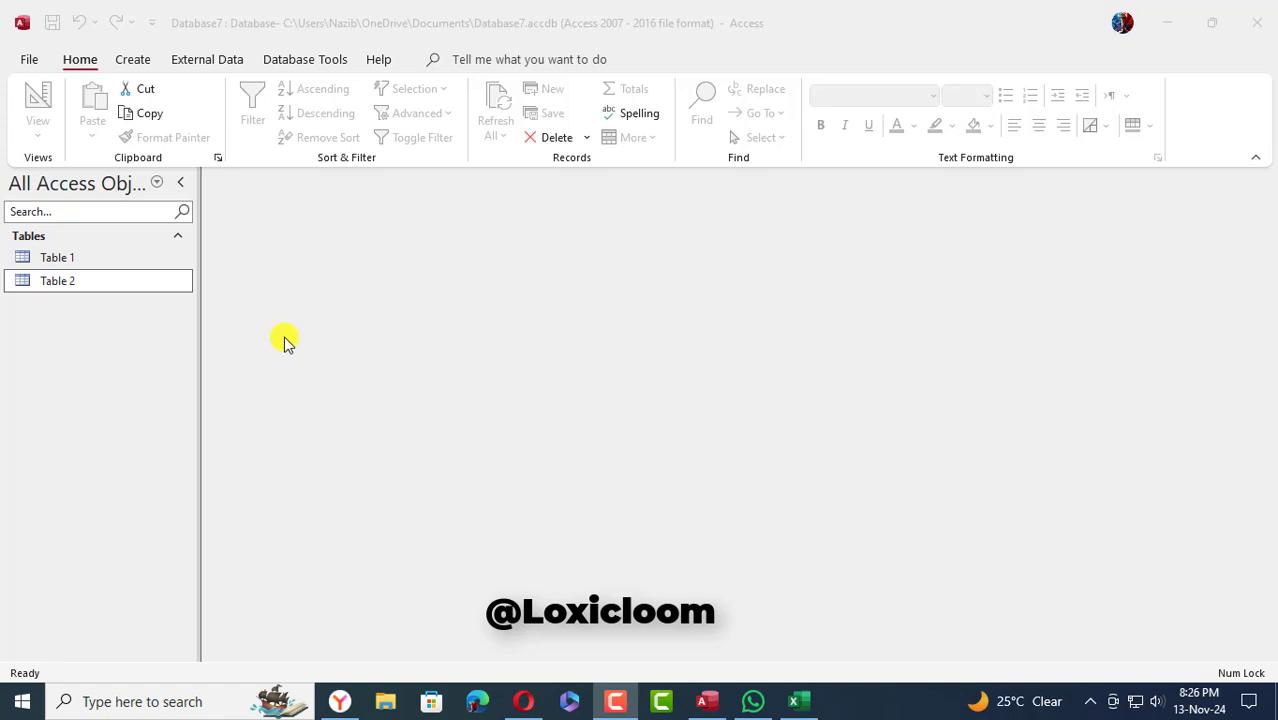
Open Table 1 and Table 2 in turn to look at their fields, and close both tables.
double_click(123, 259)
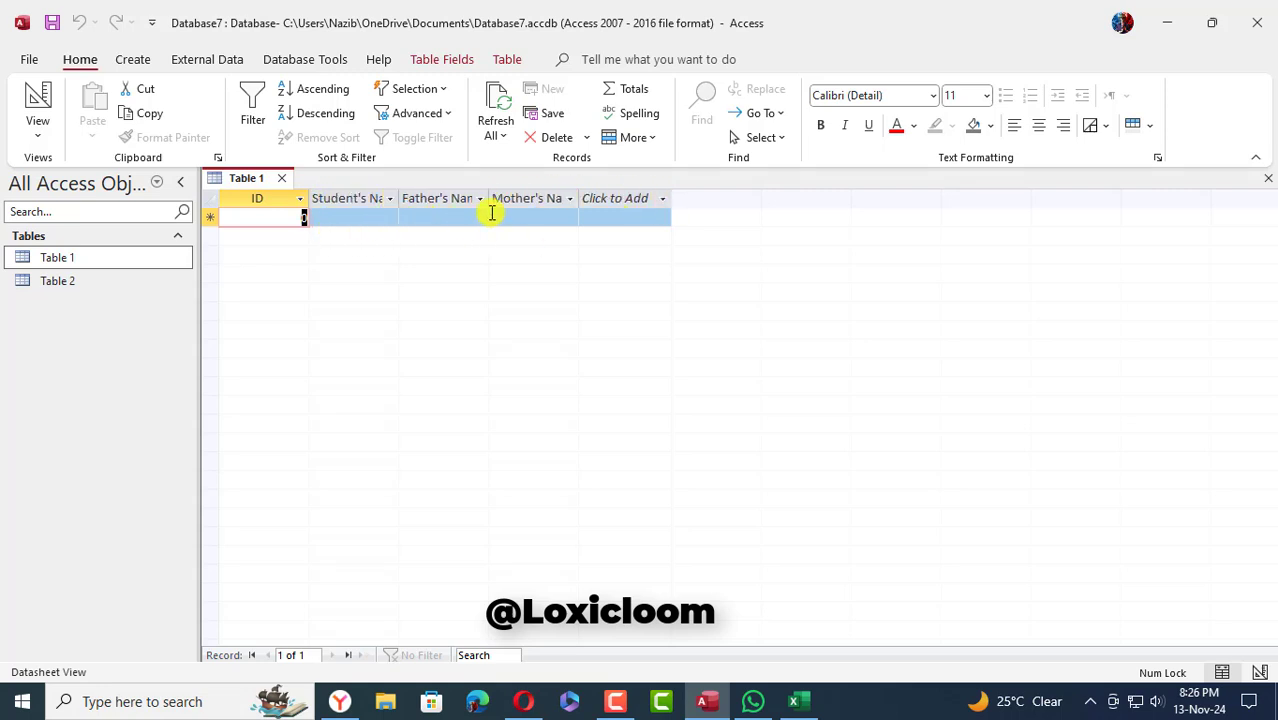
double_click(71, 281)
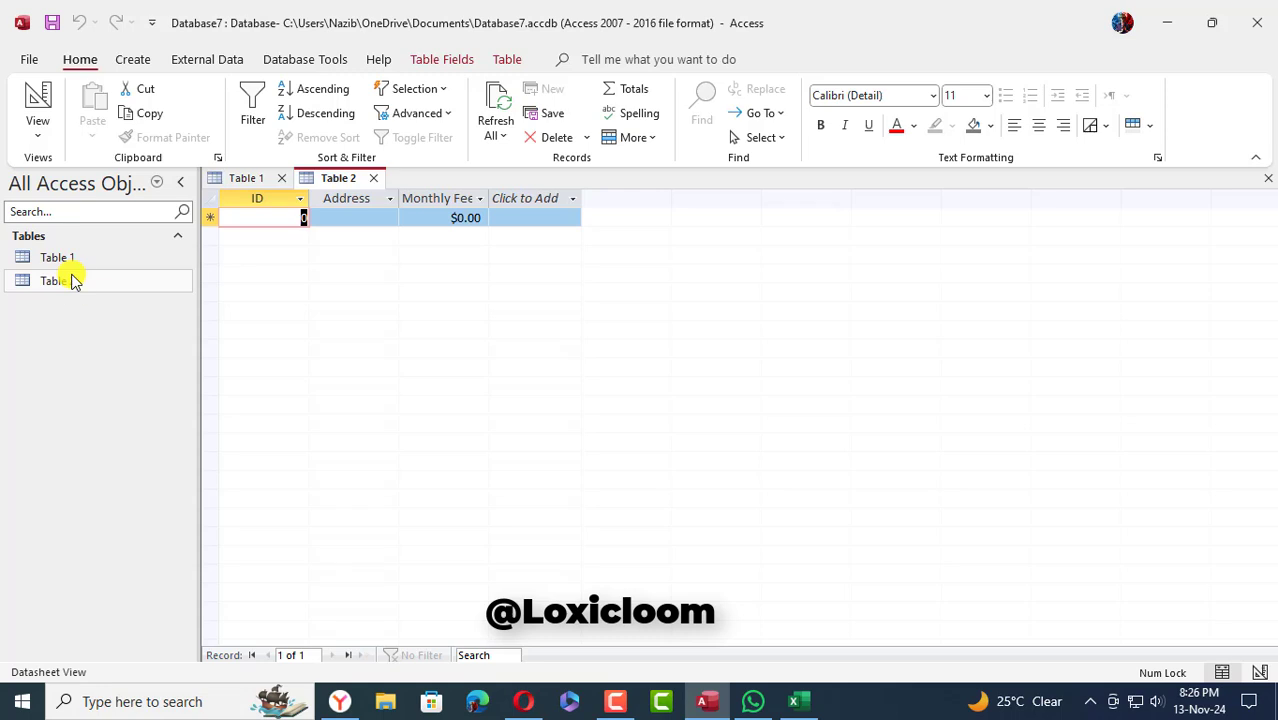
left_click(71, 281)
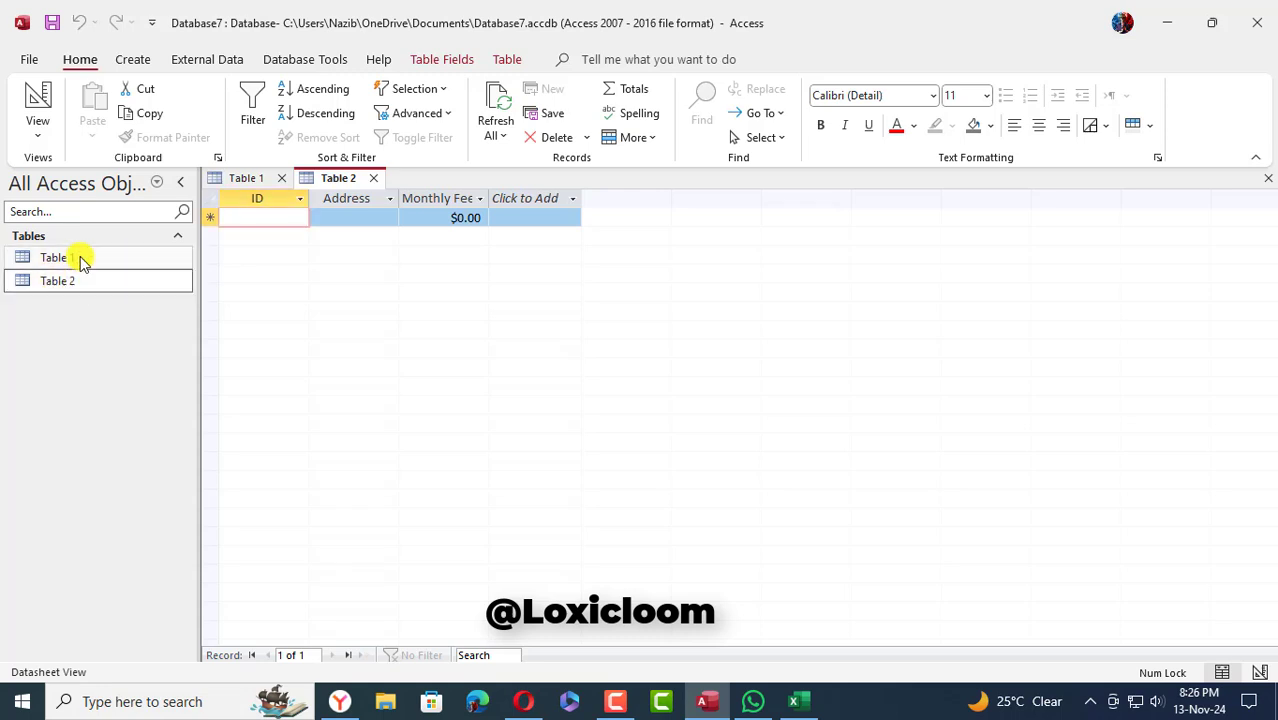
double_click(82, 260)
left_click(281, 178)
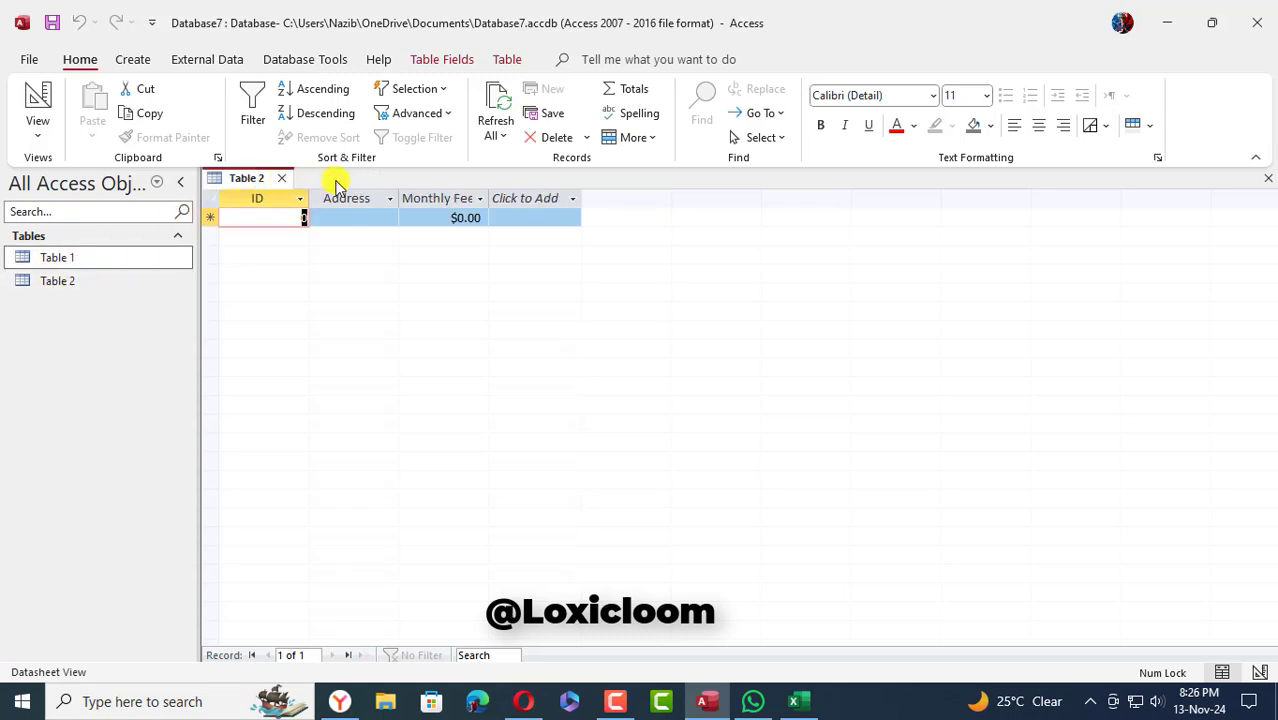
left_click(282, 178)
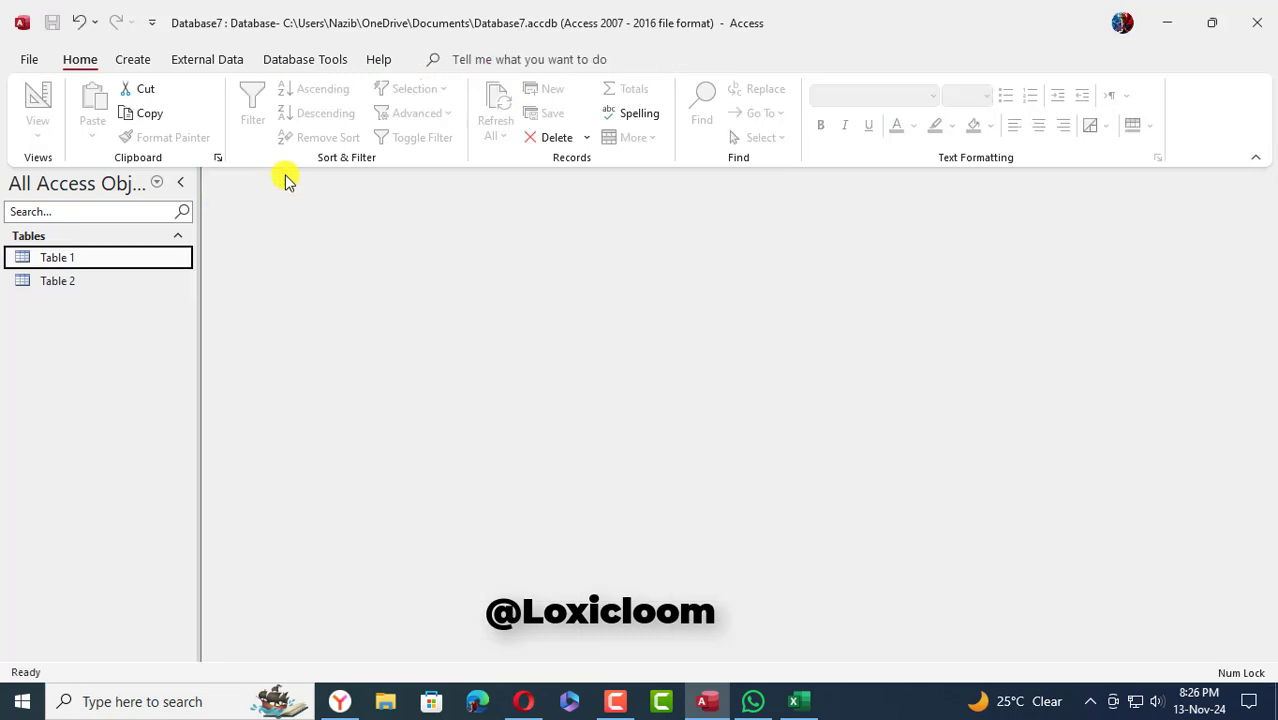
Open Table 1 in Design View and check its ID field's primary key setting.
right_click(88, 262)
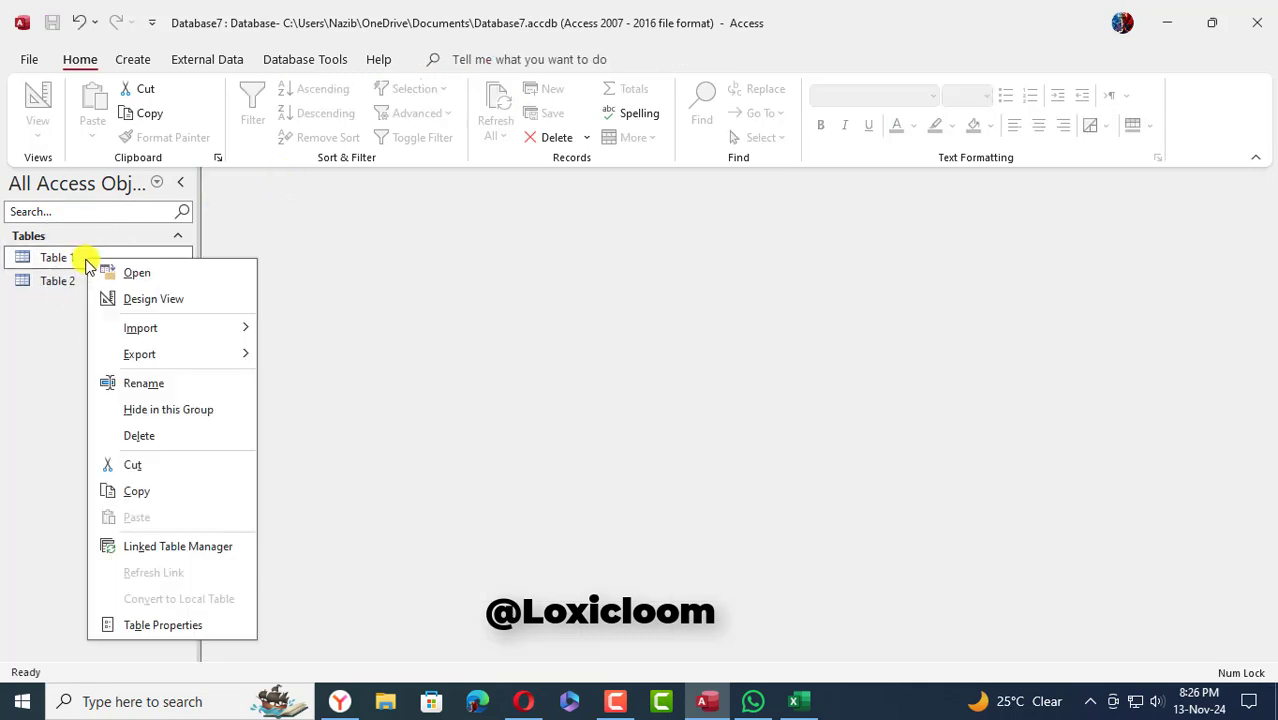
left_click(155, 300)
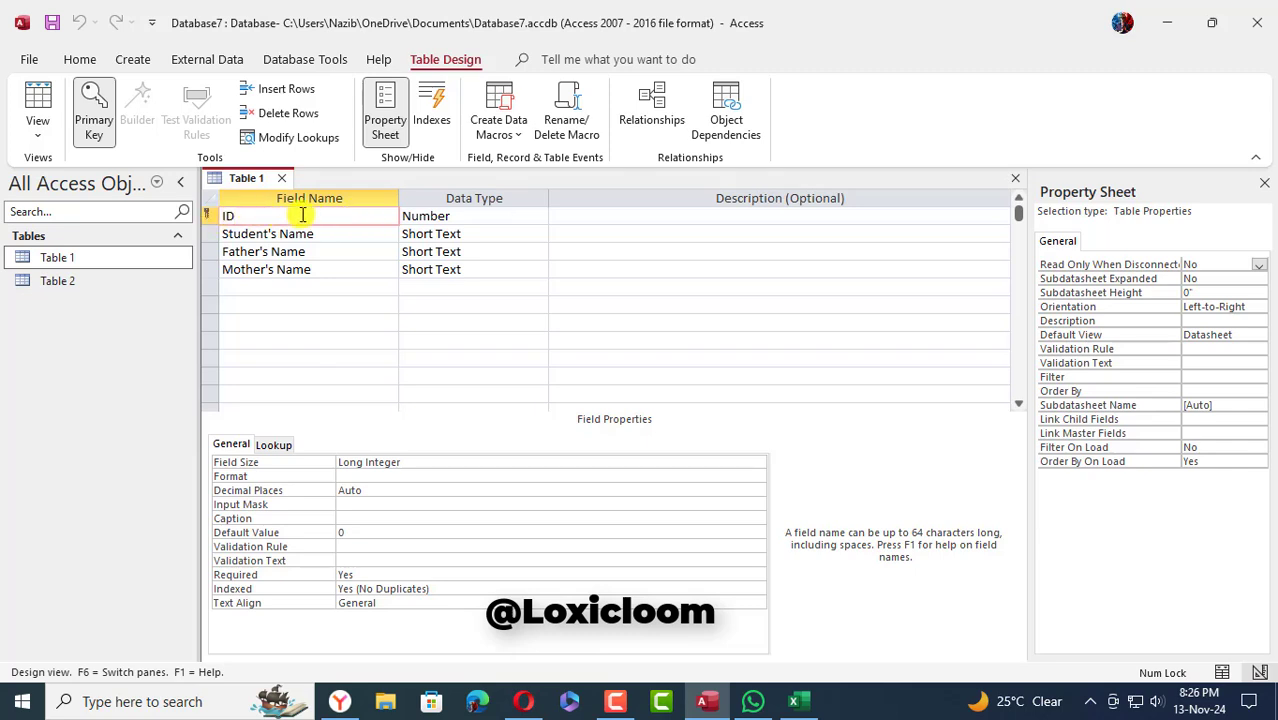
left_click(94, 118)
left_click(87, 280)
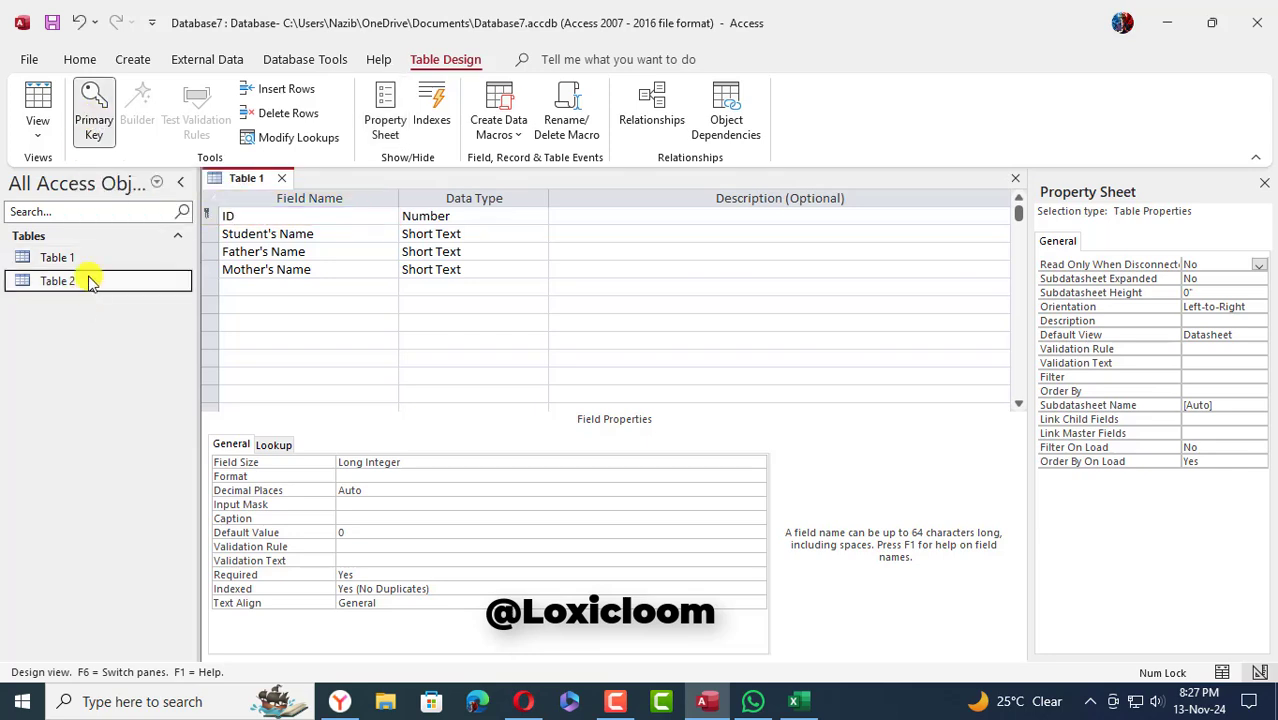
left_click(103, 261)
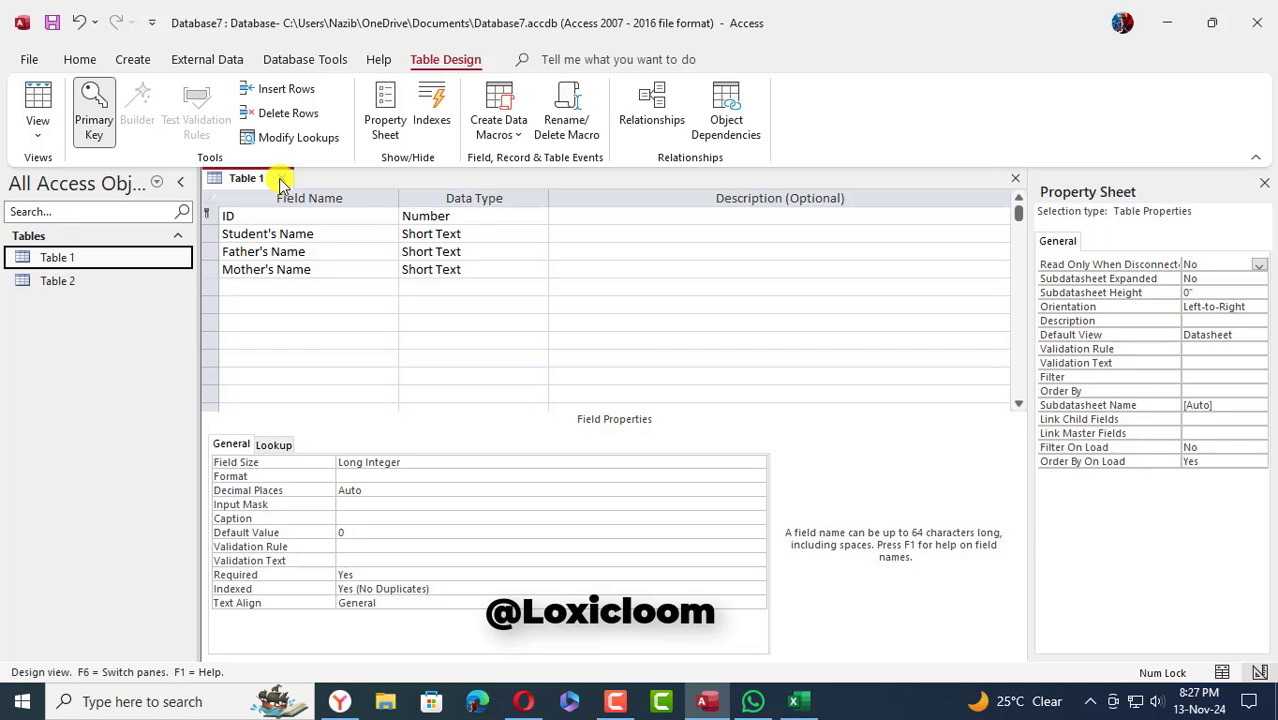
Open Table 2 in Design View and check its ID field and data type.
double_click(126, 287)
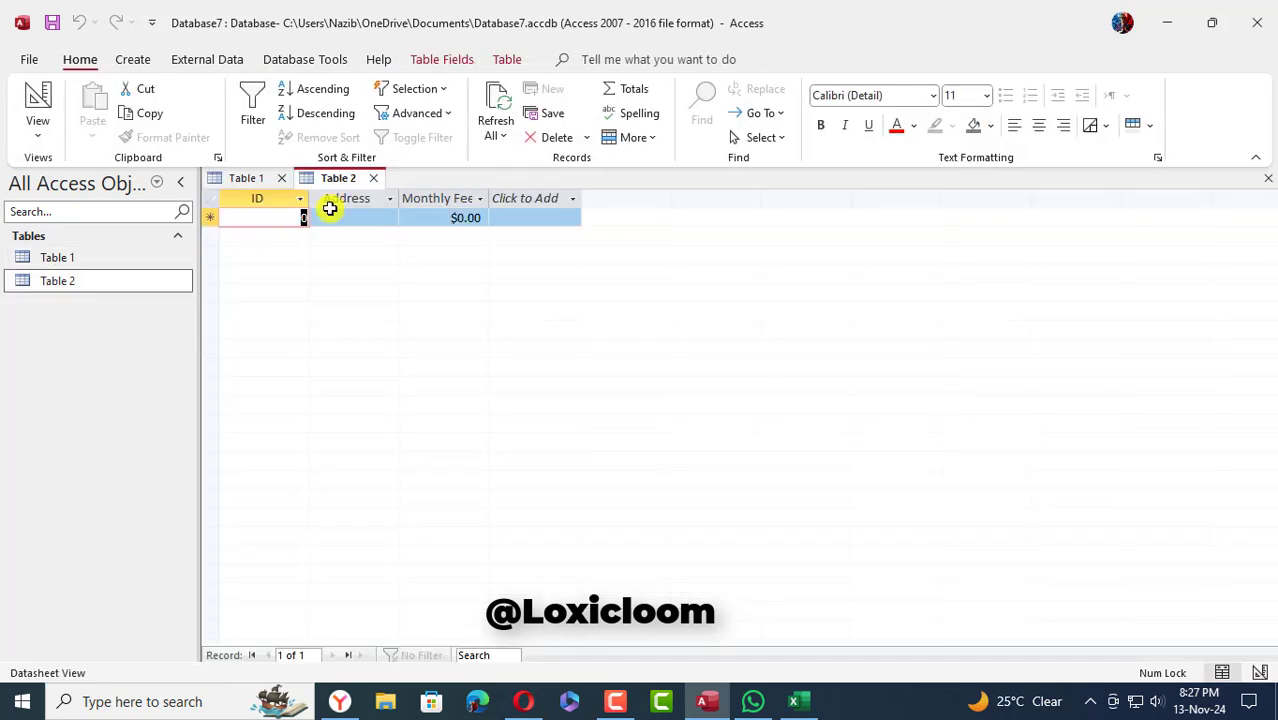
right_click(108, 284)
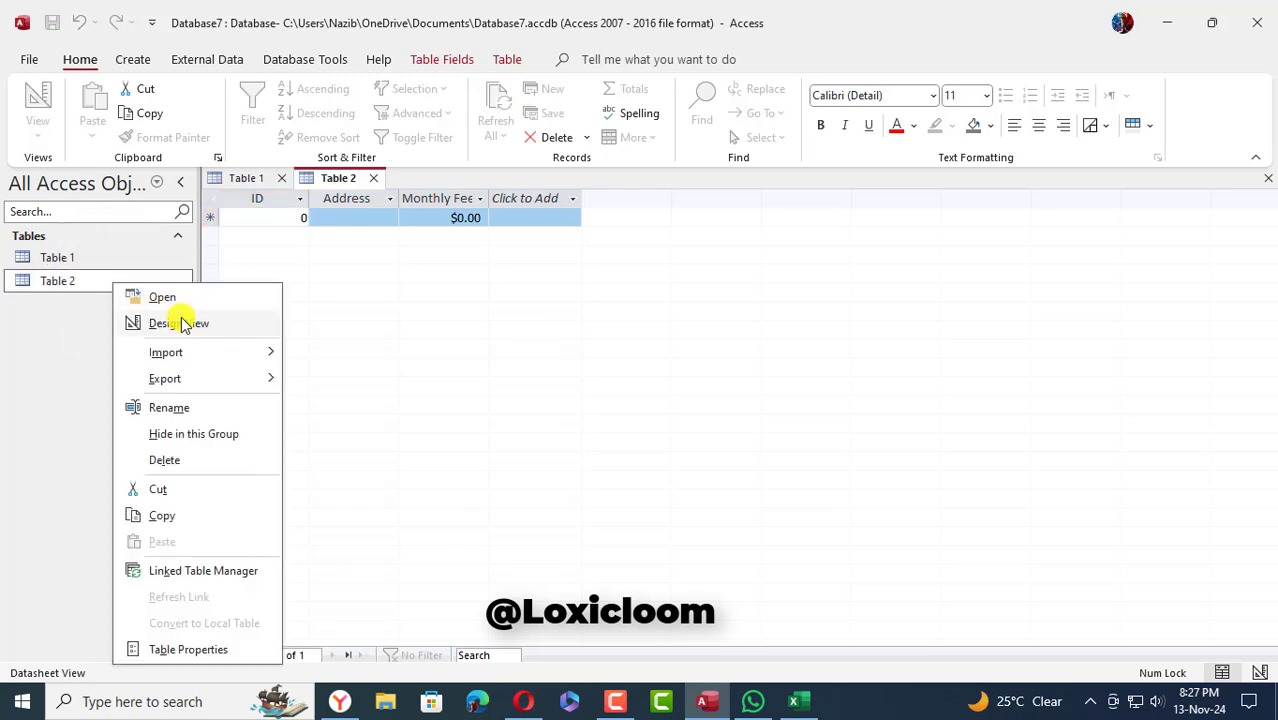
left_click(180, 323)
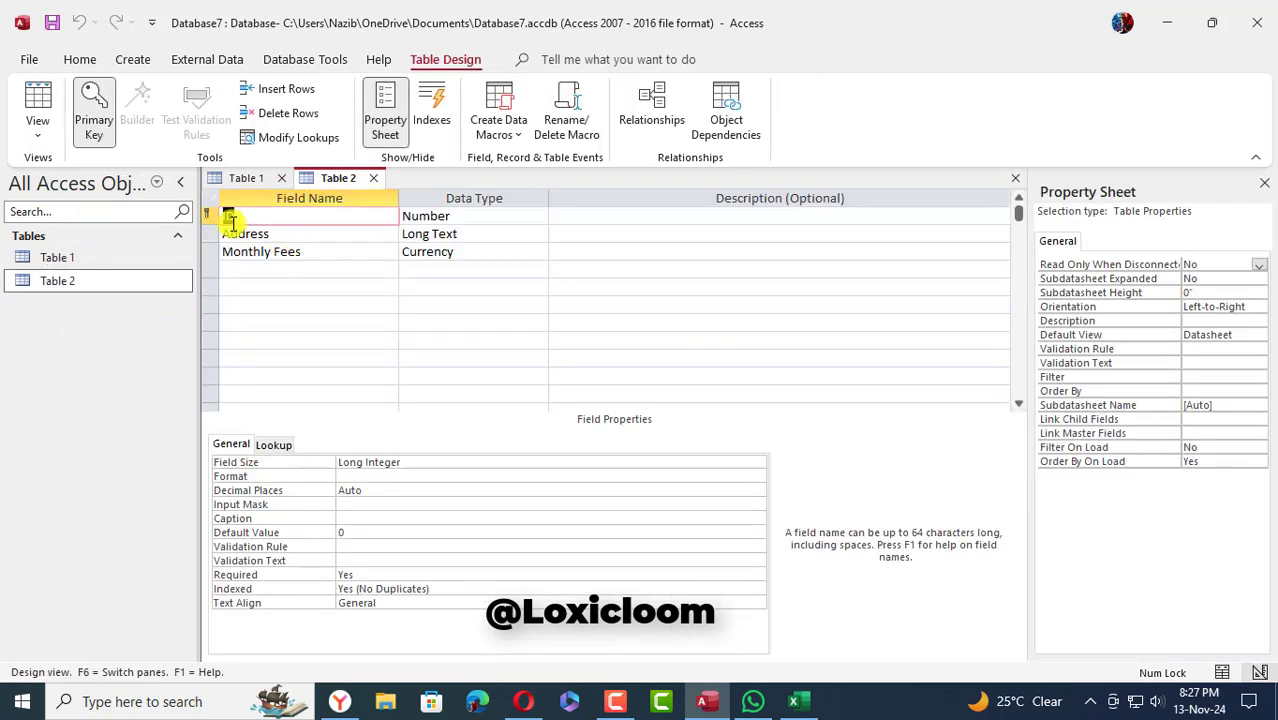
double_click(227, 217)
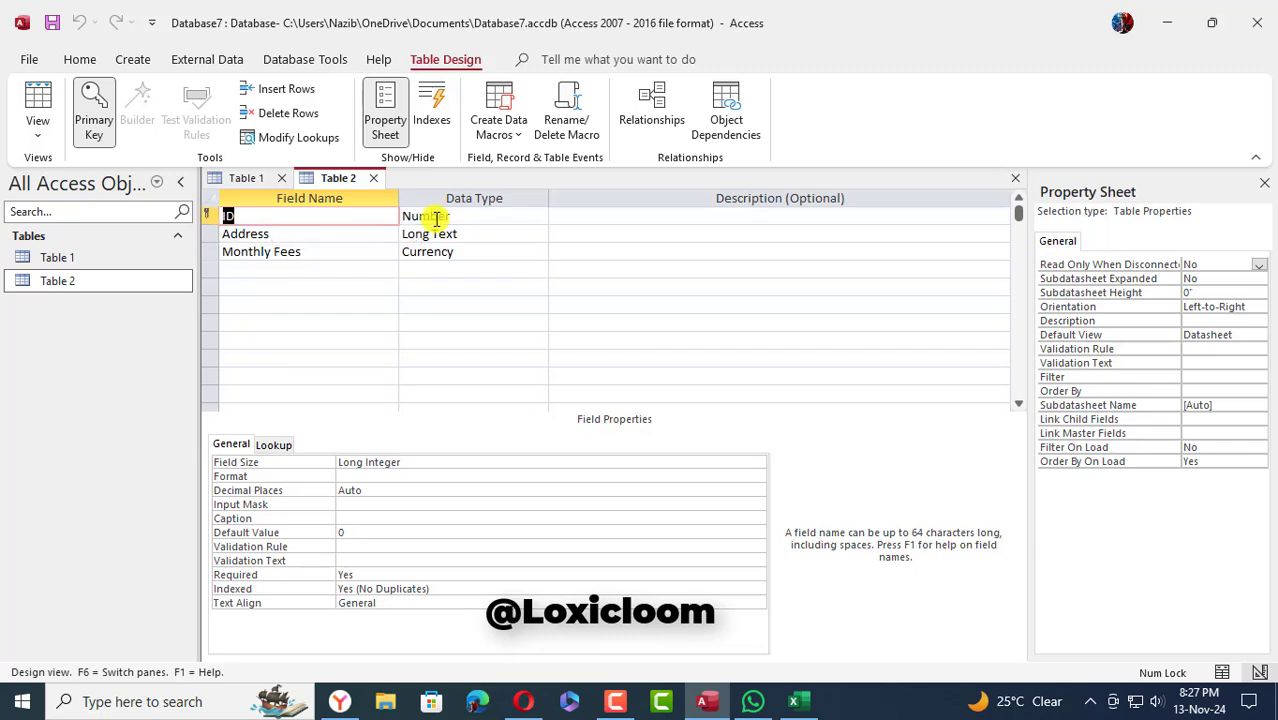
Compare the ID field's name, data type and primary key between the designs of Table 1 and Table 2.
left_click(232, 178)
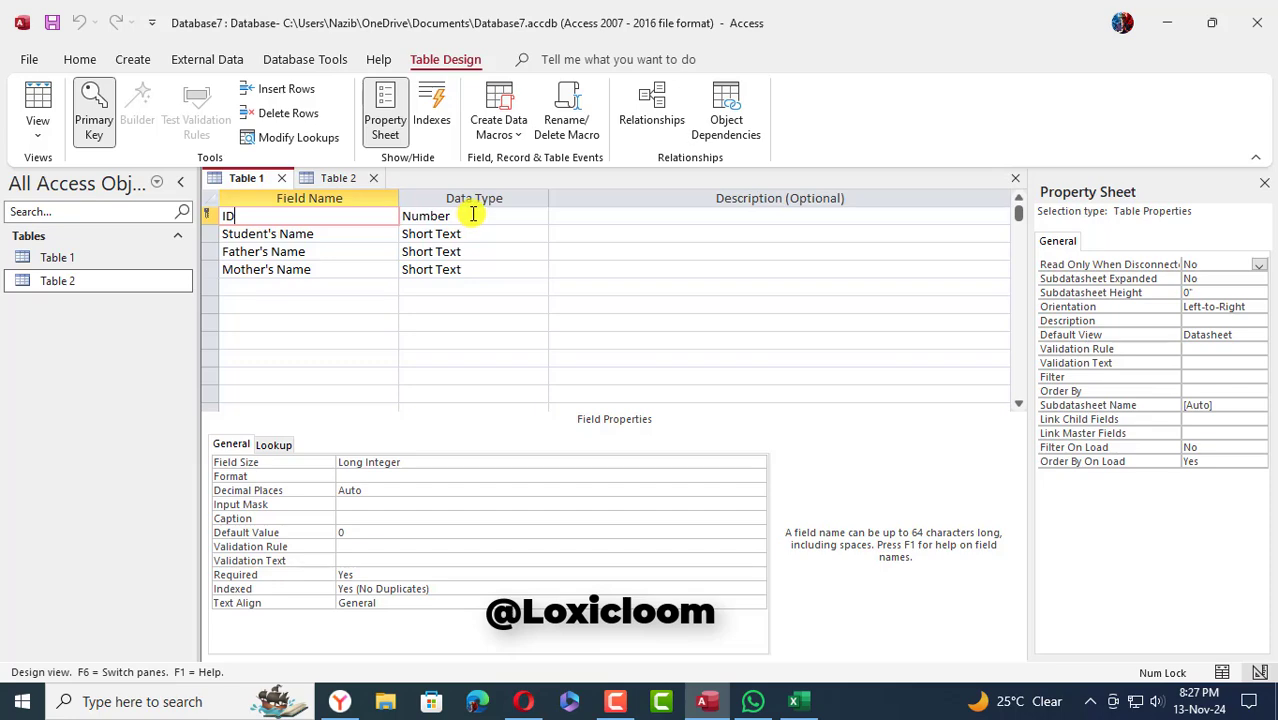
left_click(333, 178)
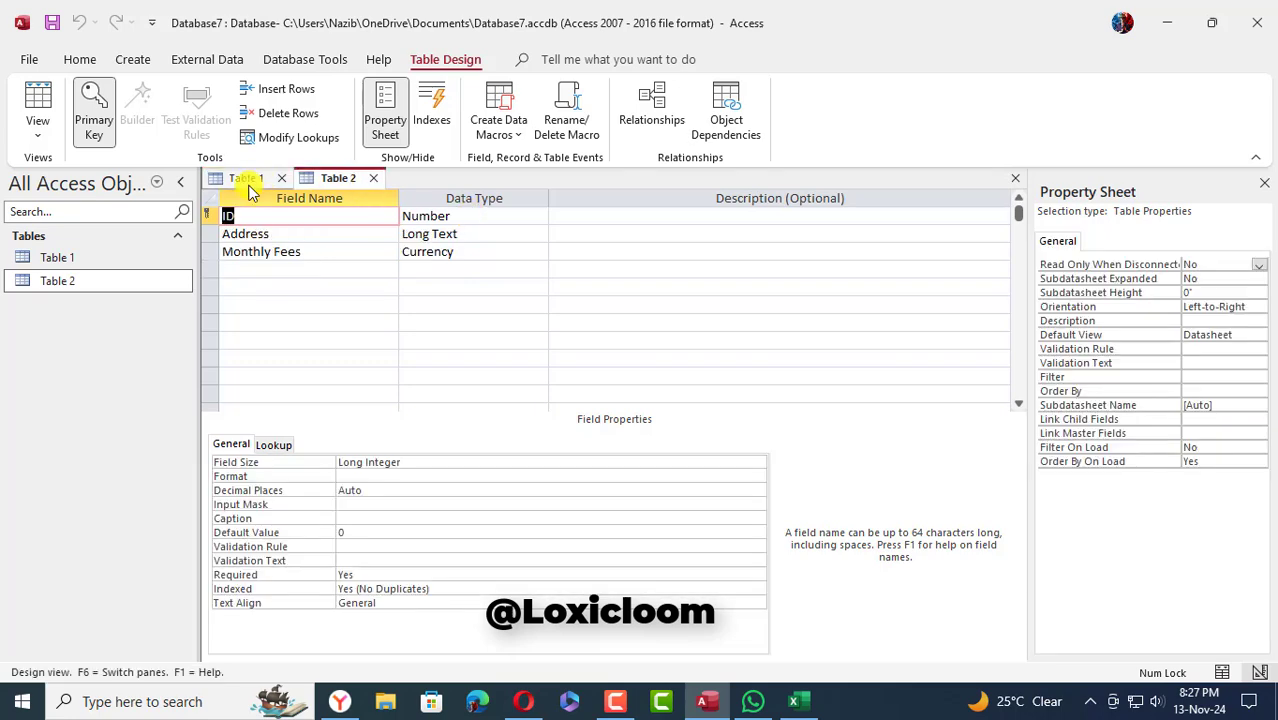
left_click(247, 179)
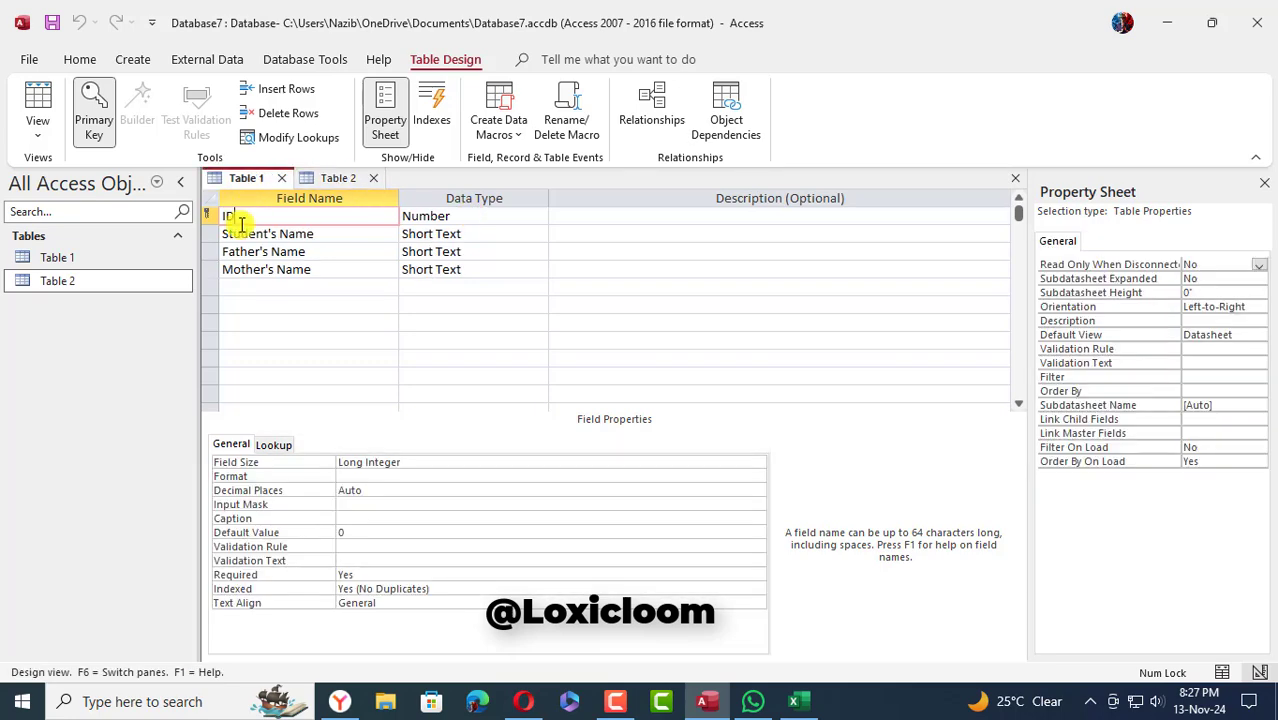
left_click(336, 179)
left_click(251, 178)
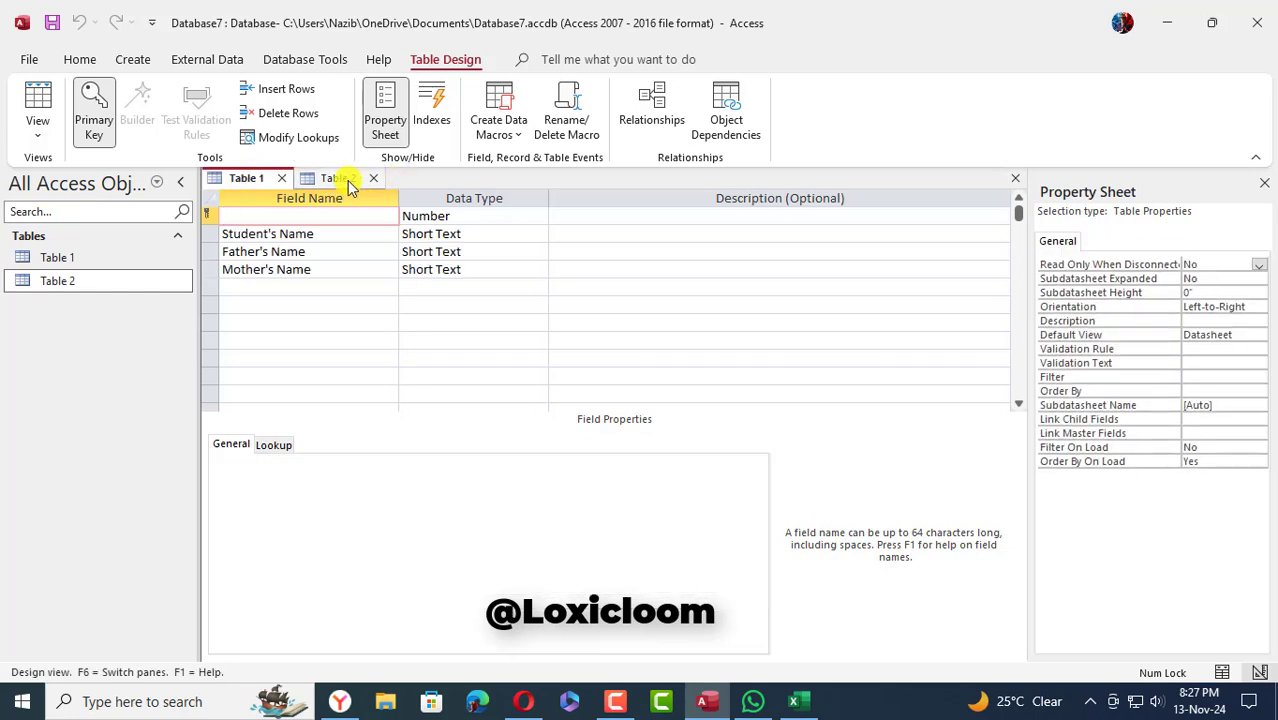
left_click(345, 180)
left_click(252, 178)
left_click(337, 178)
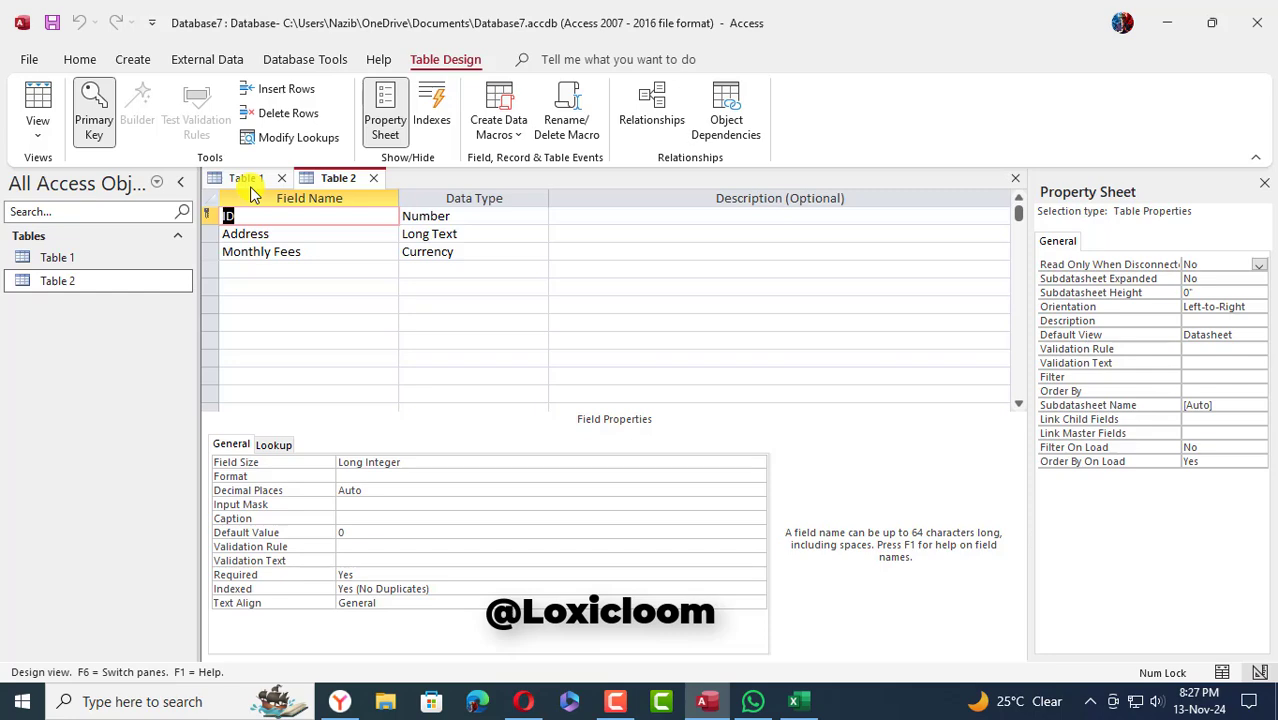
left_click(251, 179)
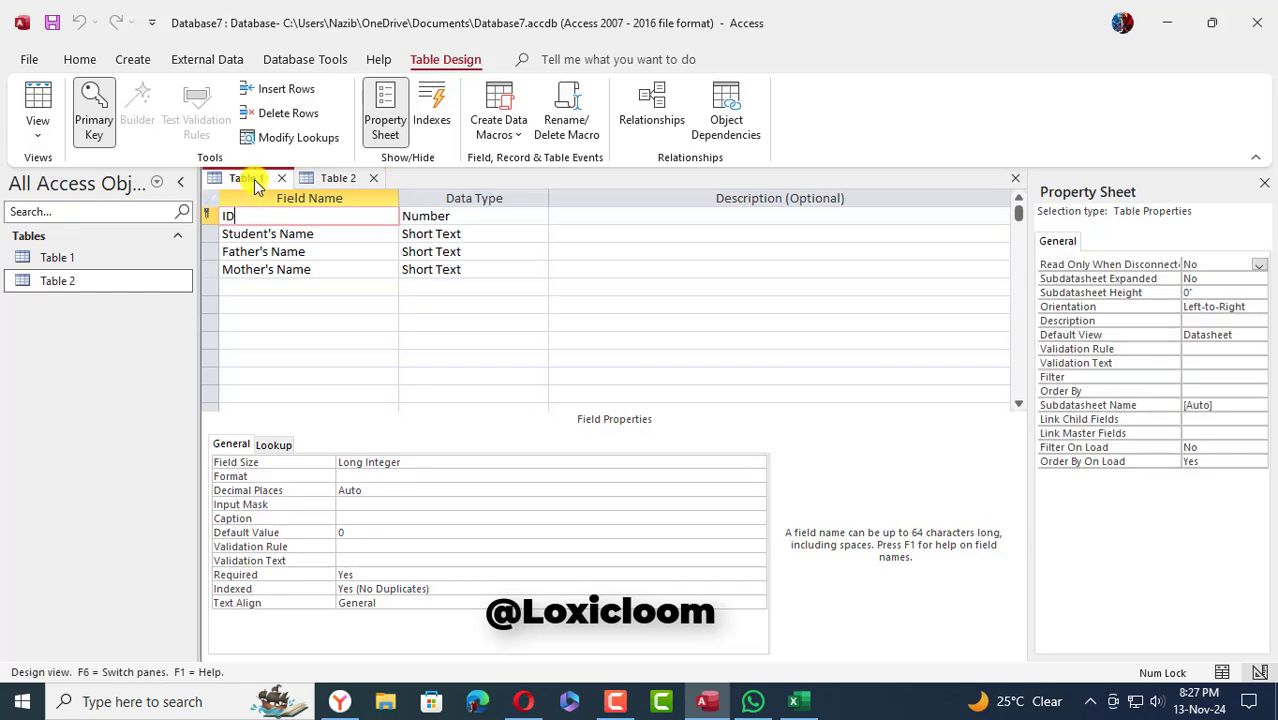
left_click(331, 177)
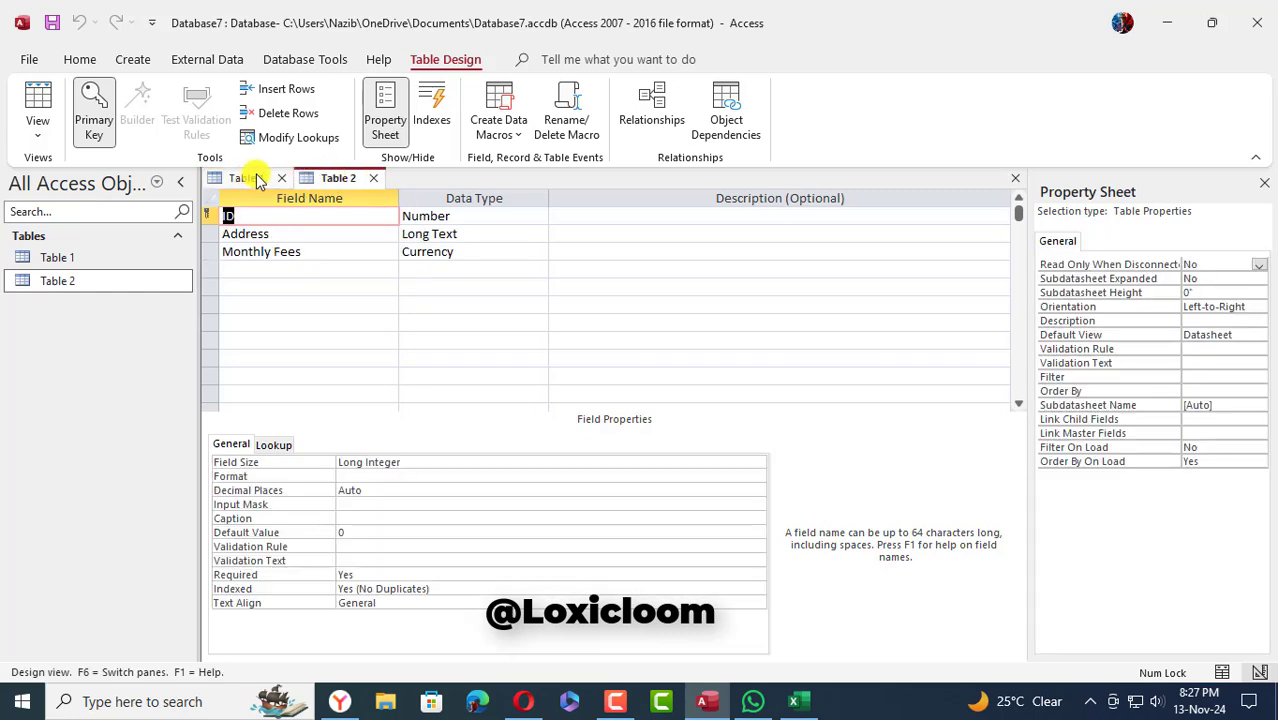
left_click(256, 178)
left_click(335, 178)
left_click(228, 178)
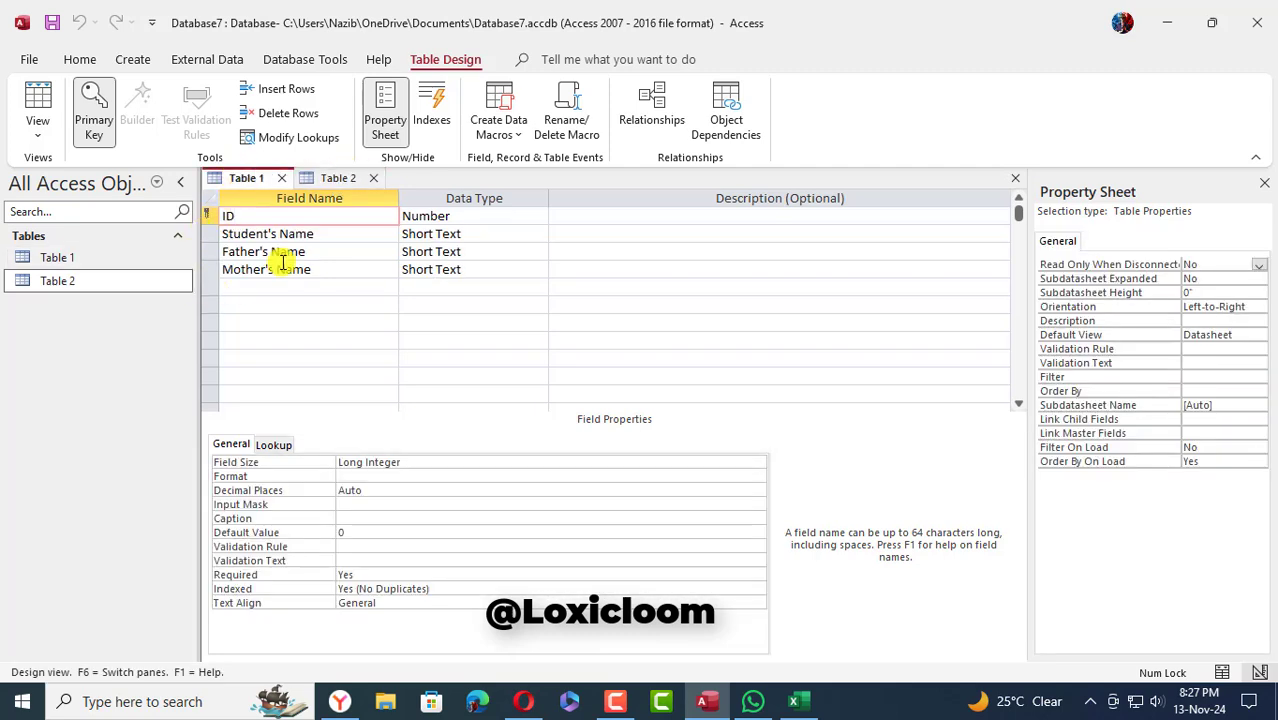
Save the designs of Table 2 and Table 1, and close both tables.
left_click(338, 181)
right_click(338, 181)
left_click(364, 192)
left_click(248, 178)
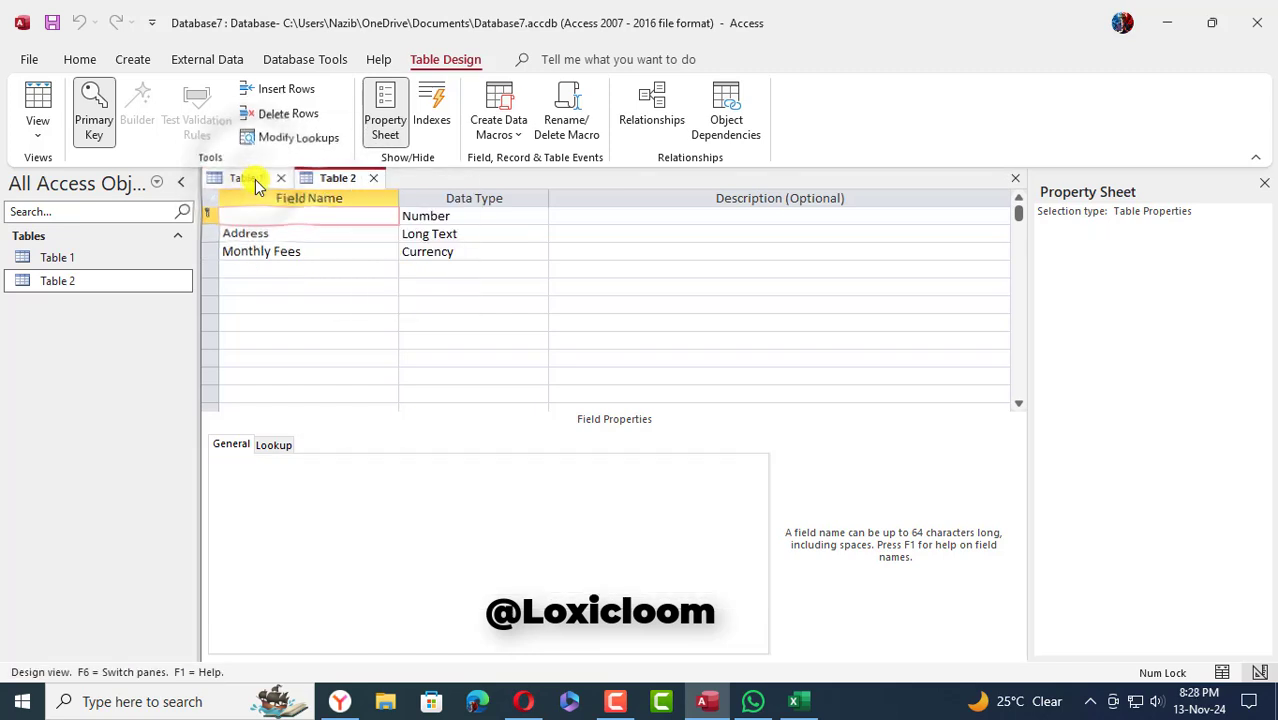
right_click(252, 180)
left_click(298, 191)
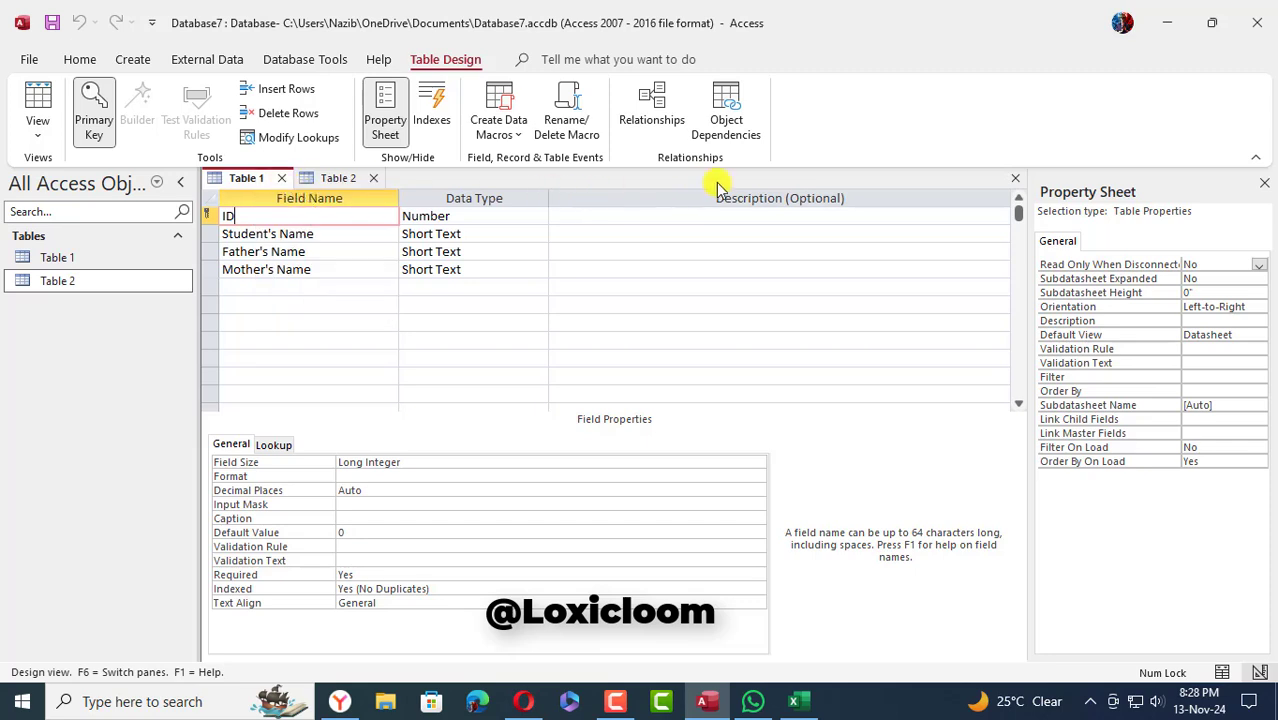
left_click(284, 180)
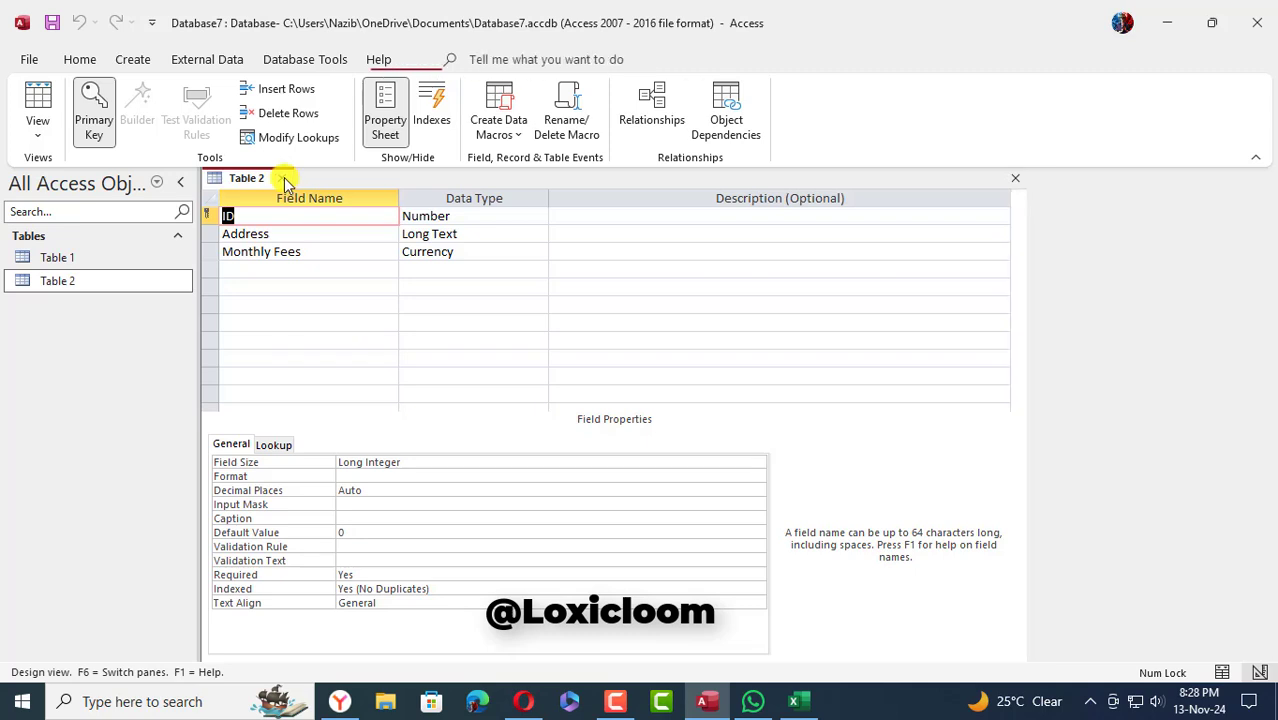
left_click(284, 180)
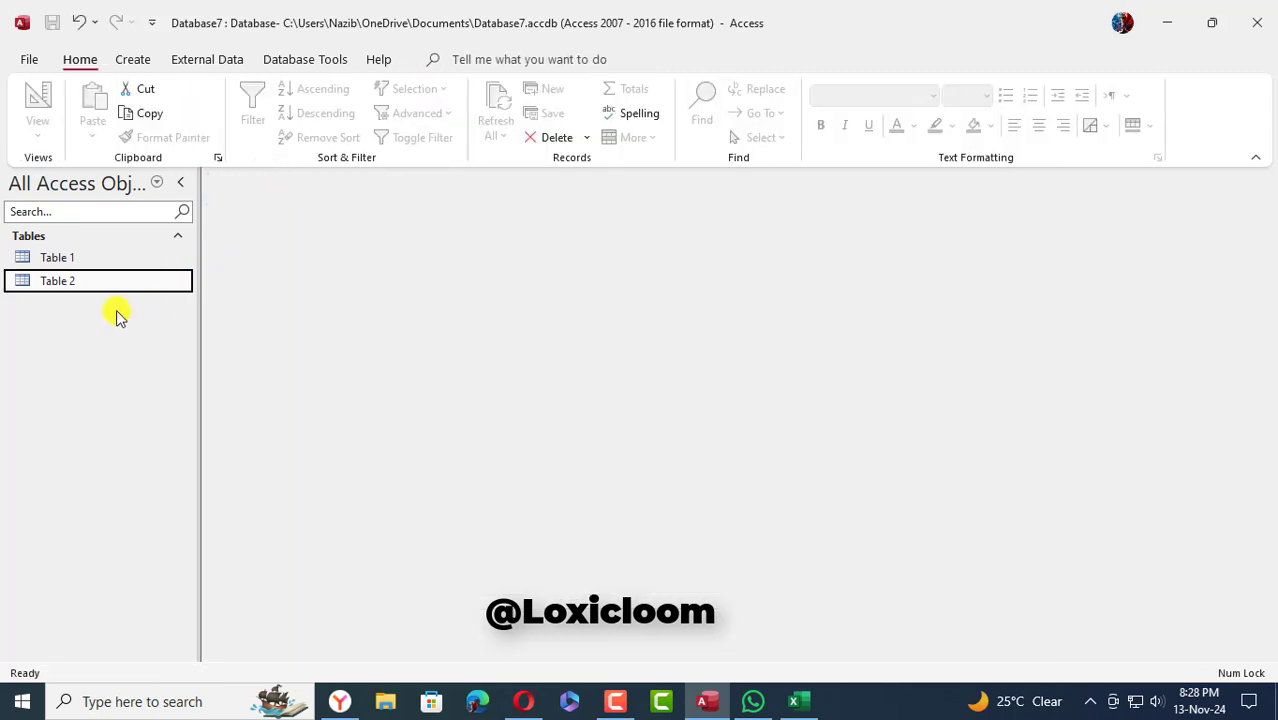
Open the database's Relationships layout and add Table 1 and Table 2 to it.
left_click(329, 60)
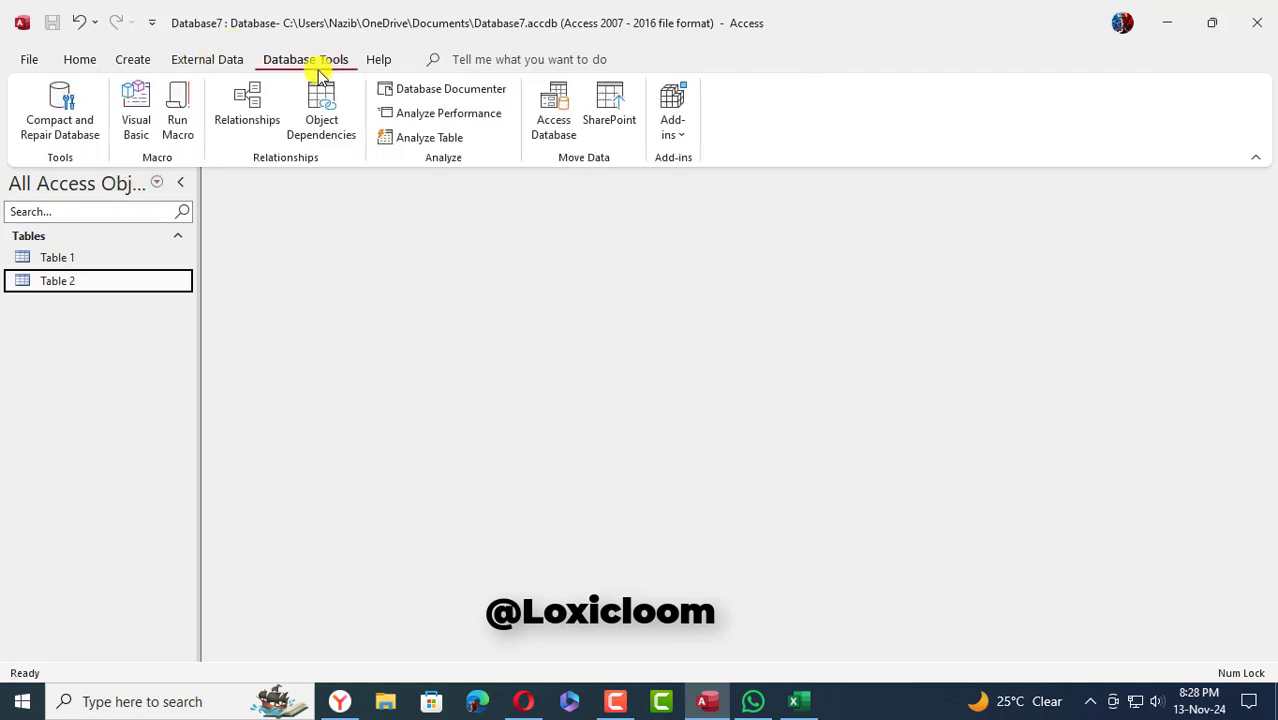
left_click(250, 116)
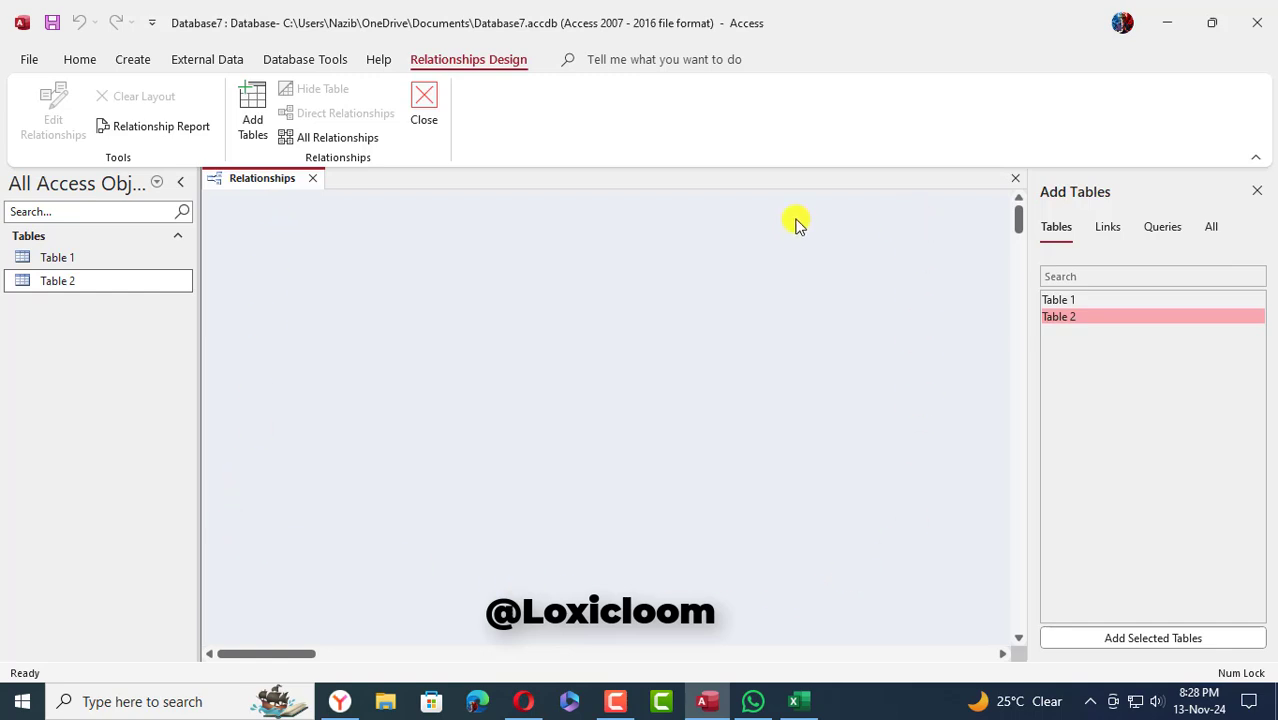
right_click(465, 341)
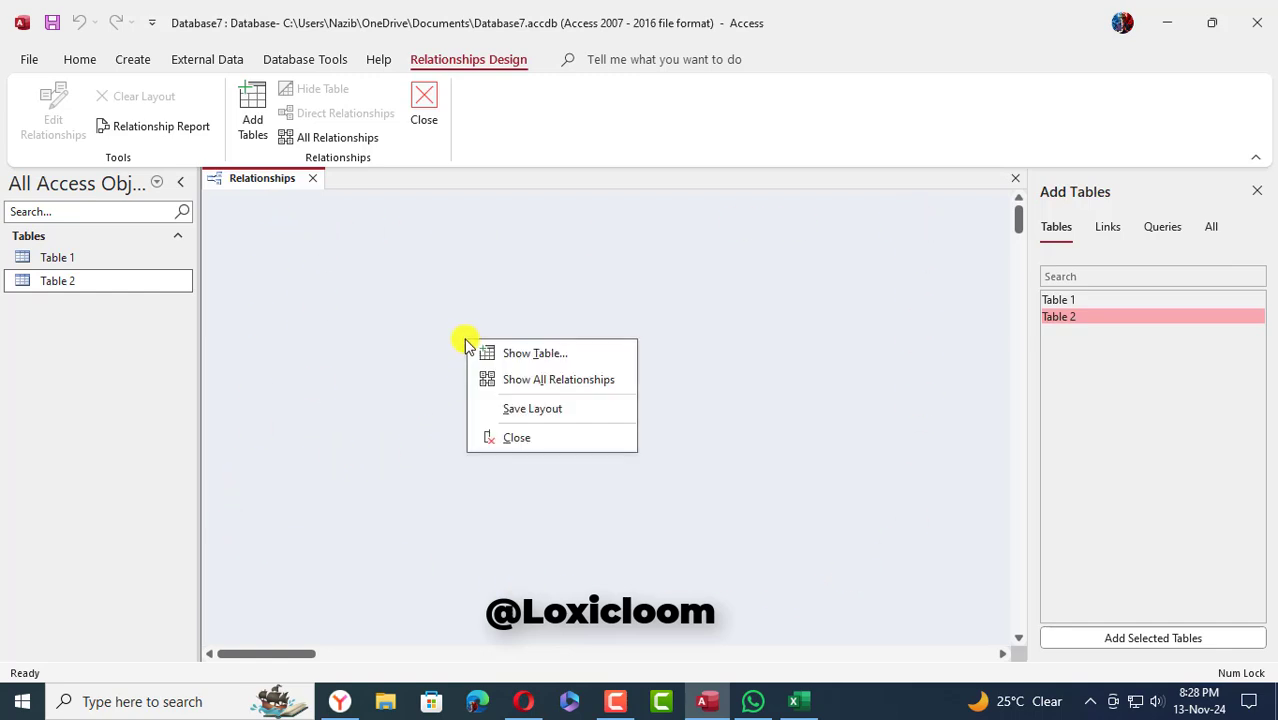
left_click(571, 352)
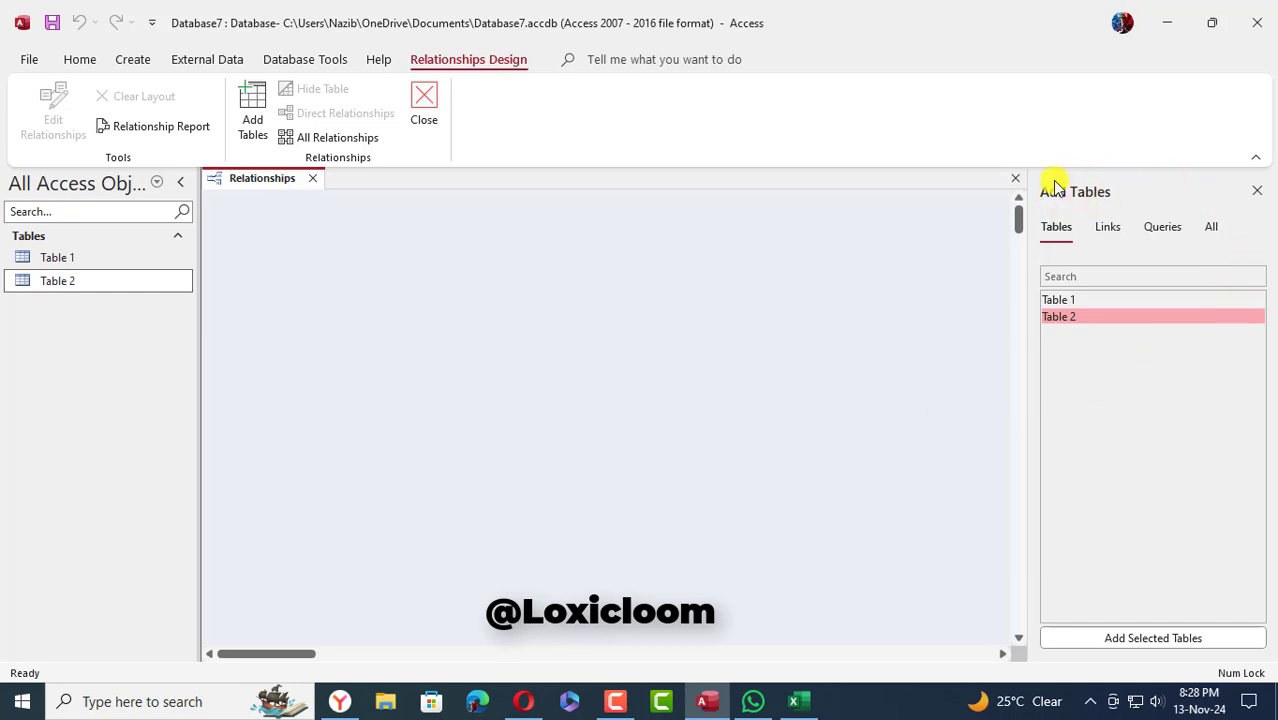
left_click(1090, 300)
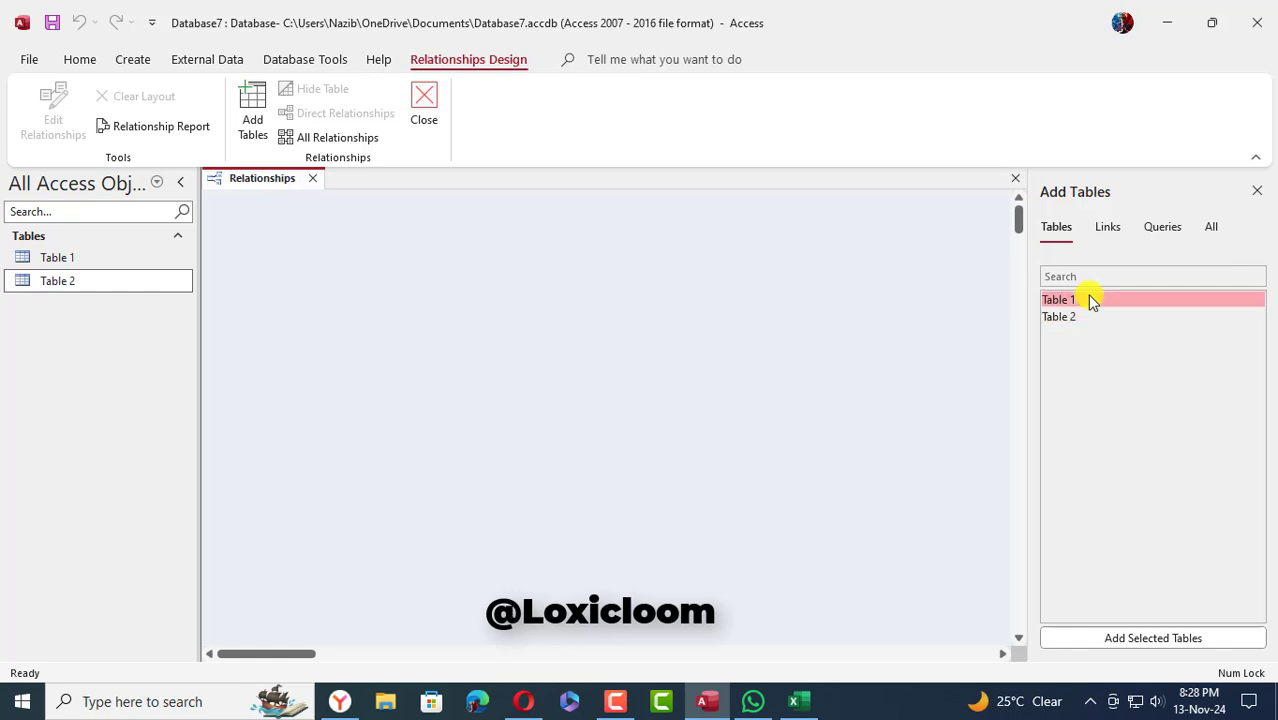
left_click(1094, 318, "shift")
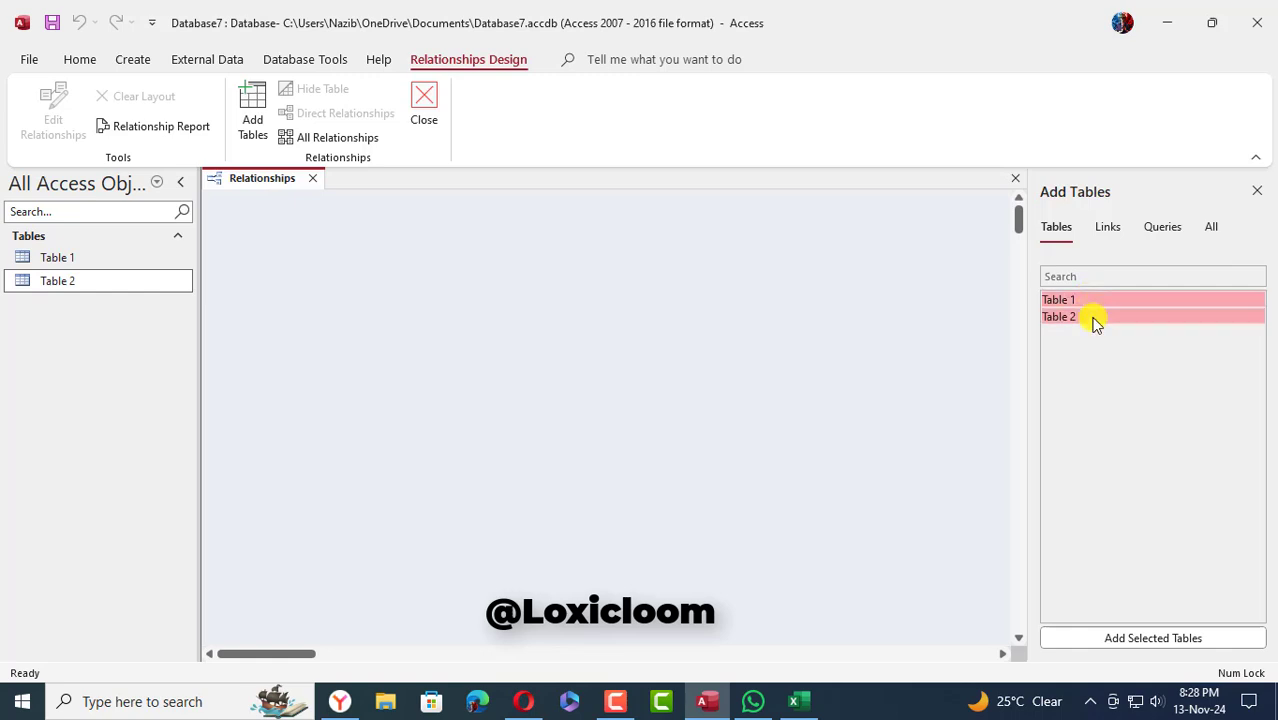
left_click(1156, 640)
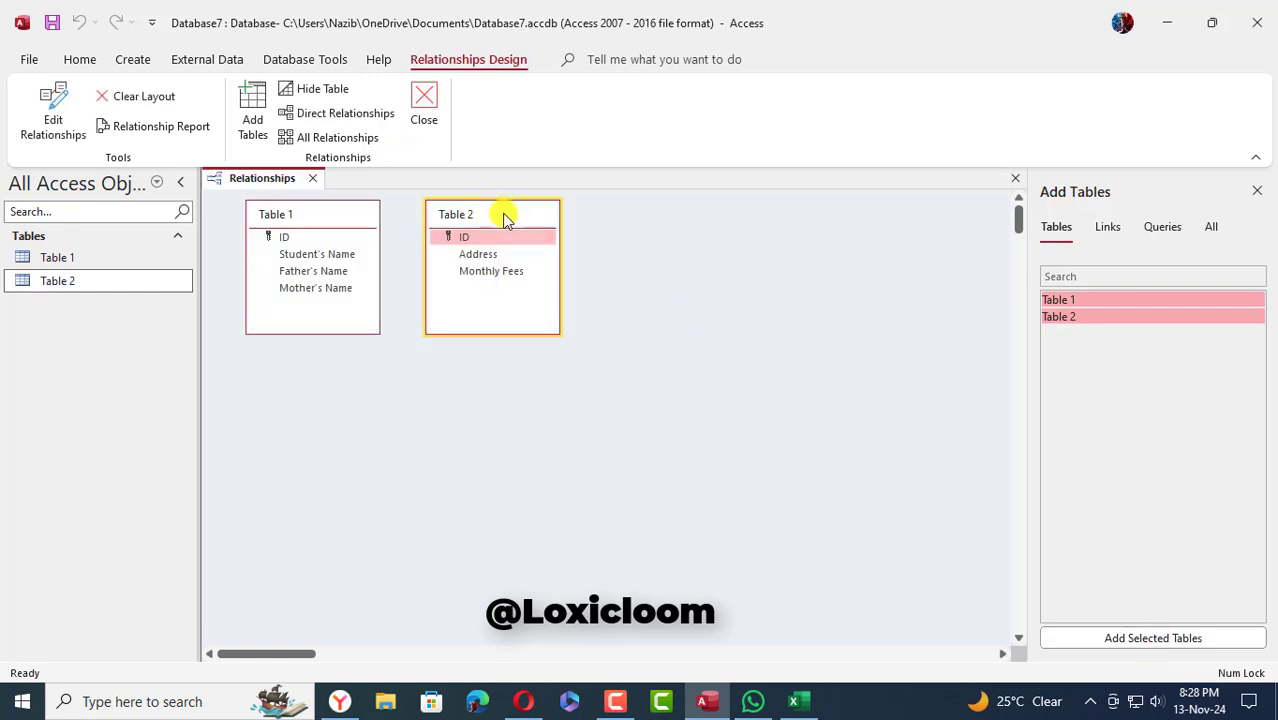
Move Table 1 and Table 2 apart in the Relationships layout, leaving a wide gap between them.
left_click_drag(502, 214, 790, 252)
left_click_drag(350, 230, 354, 284)
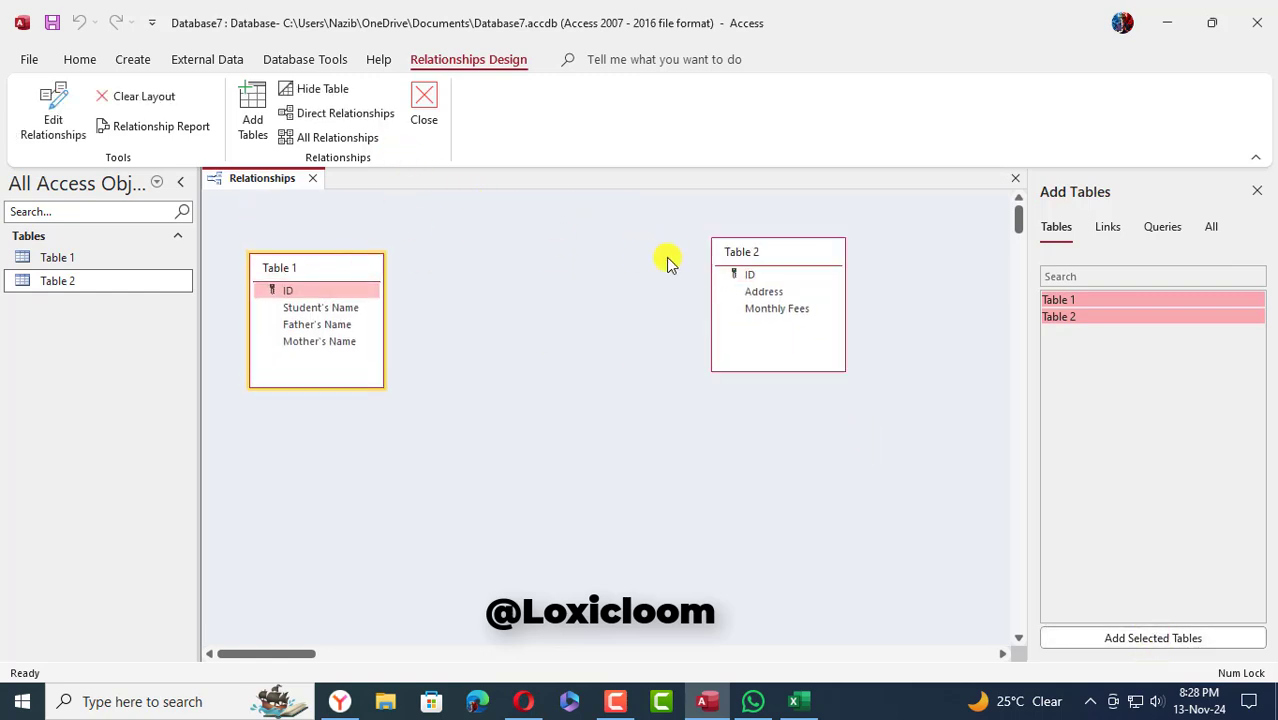
left_click_drag(810, 253, 787, 271)
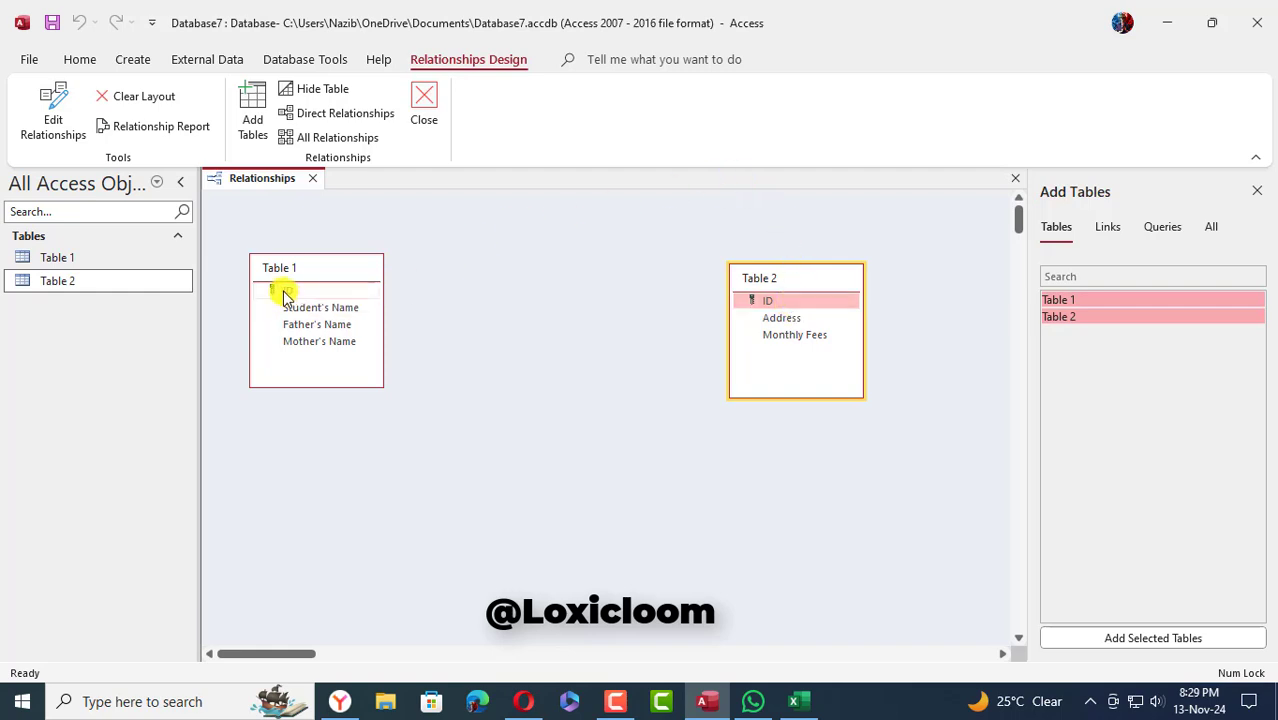
Link Table 1's ID to Table 2's ID, enforcing referential integrity with cascade update of related fields and cascade delete of related records.
left_click_drag(283, 291, 759, 298)
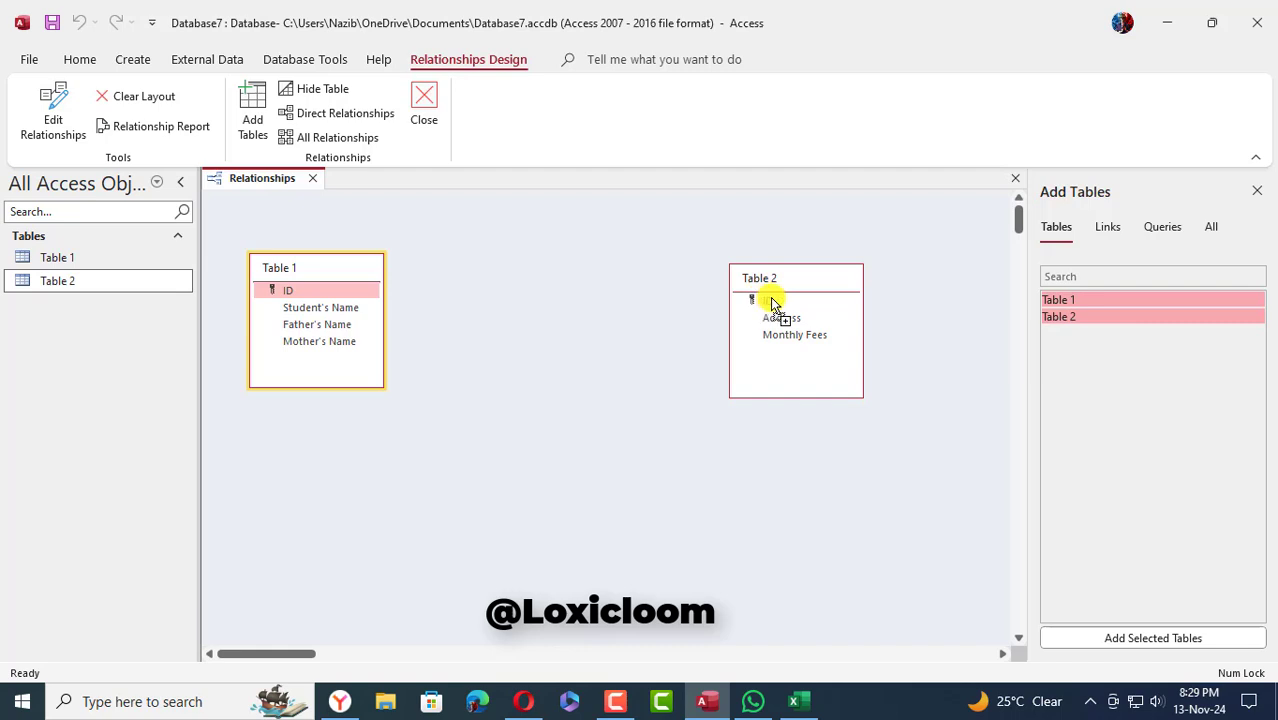
left_click_drag(759, 300, 759, 300)
left_click_drag(679, 158, 593, 220)
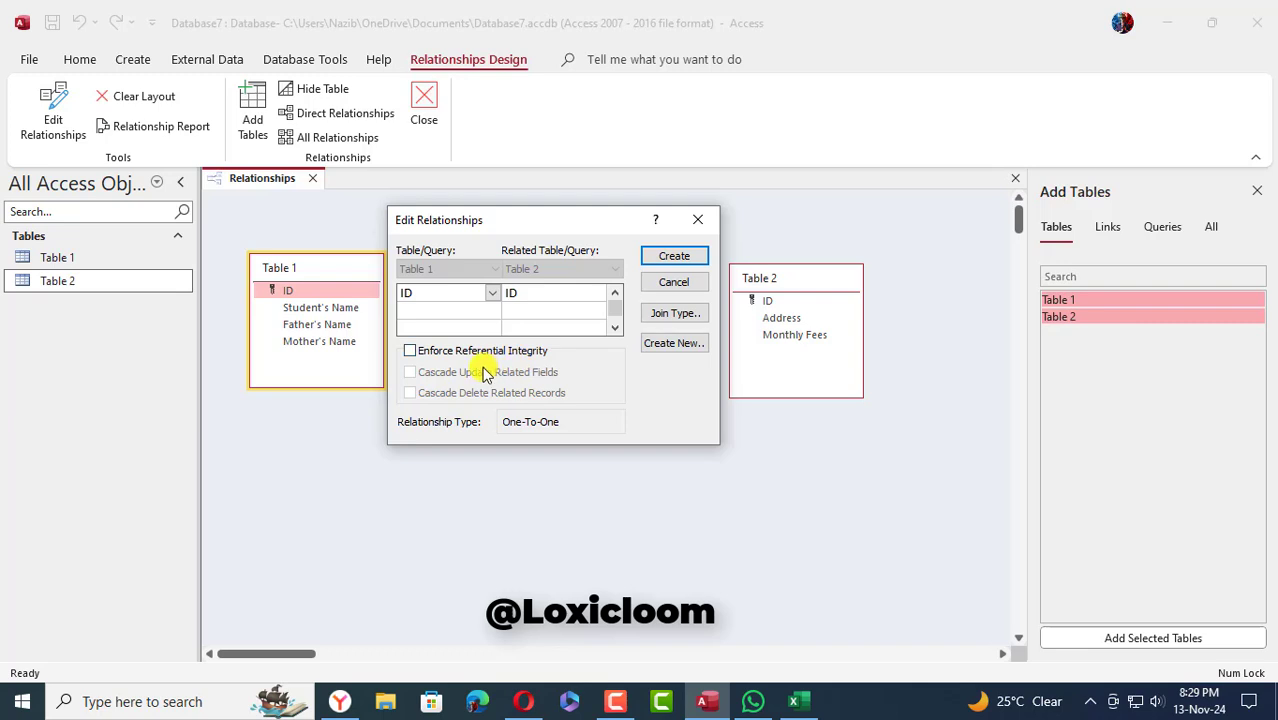
left_click(410, 354)
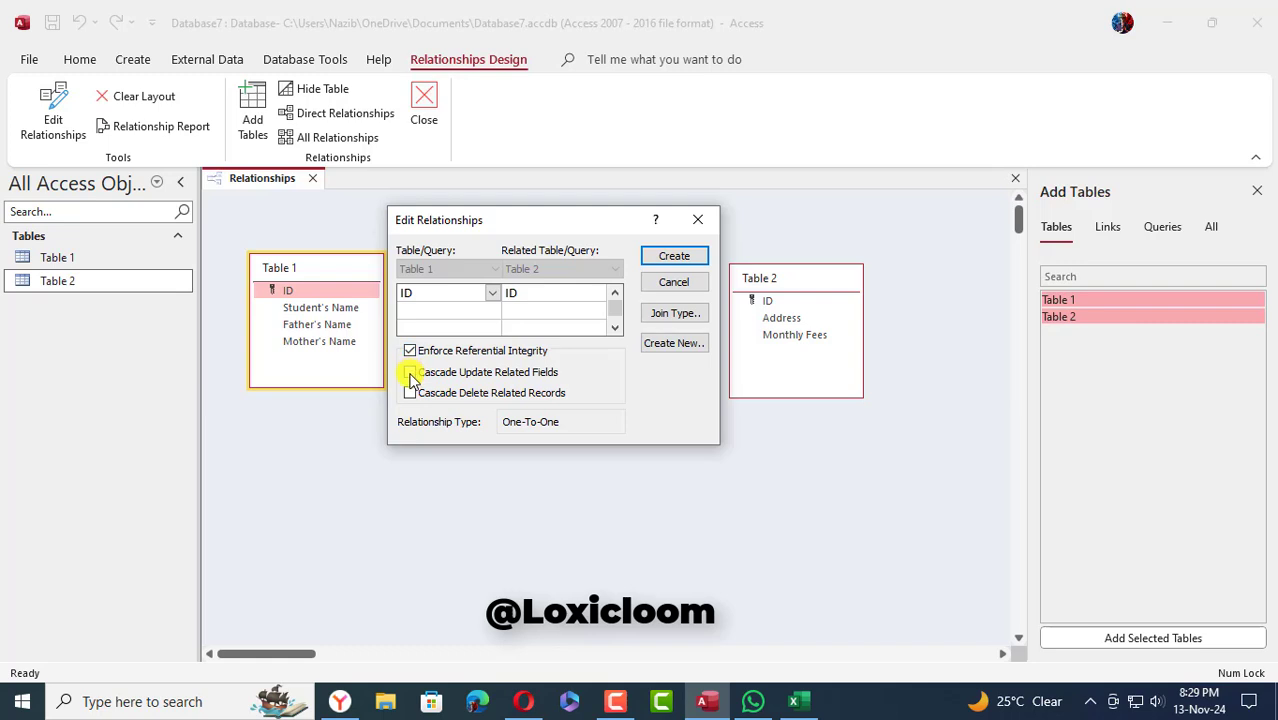
left_click(411, 372)
left_click(411, 393)
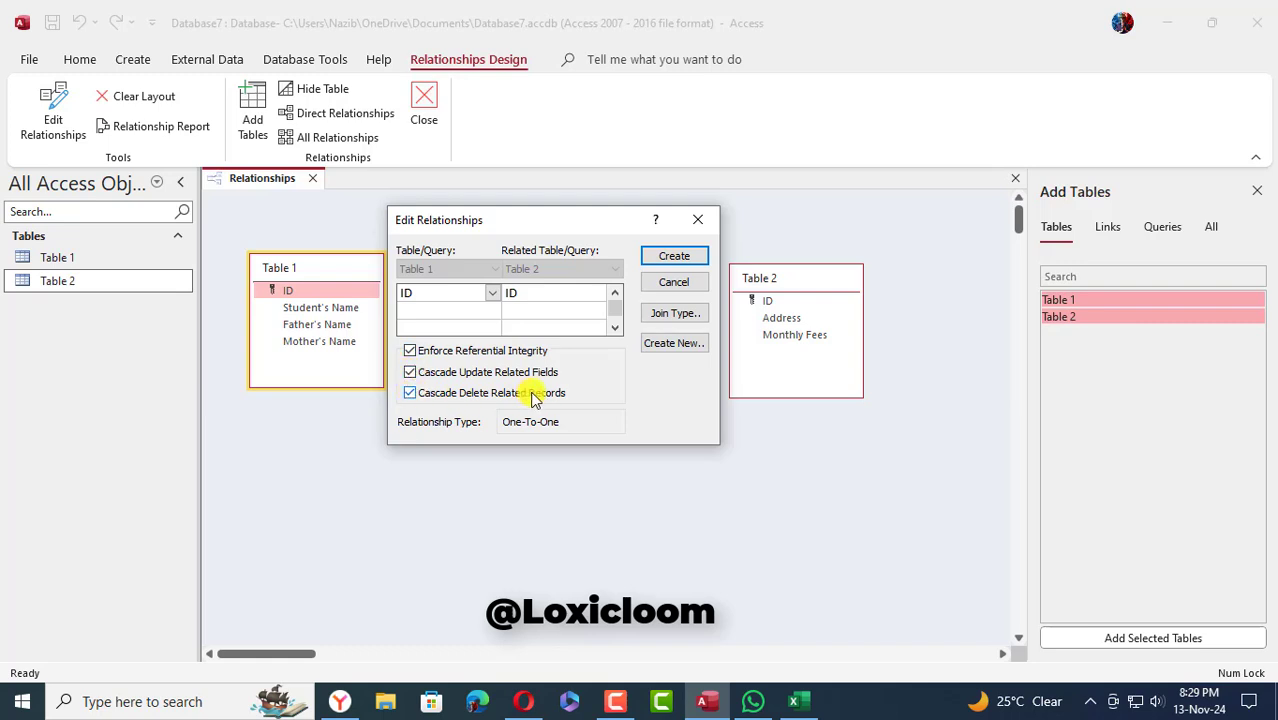
Set the join type to include all records from Table 2 and only matching Table 1 records, and create the relationship.
left_click(684, 318)
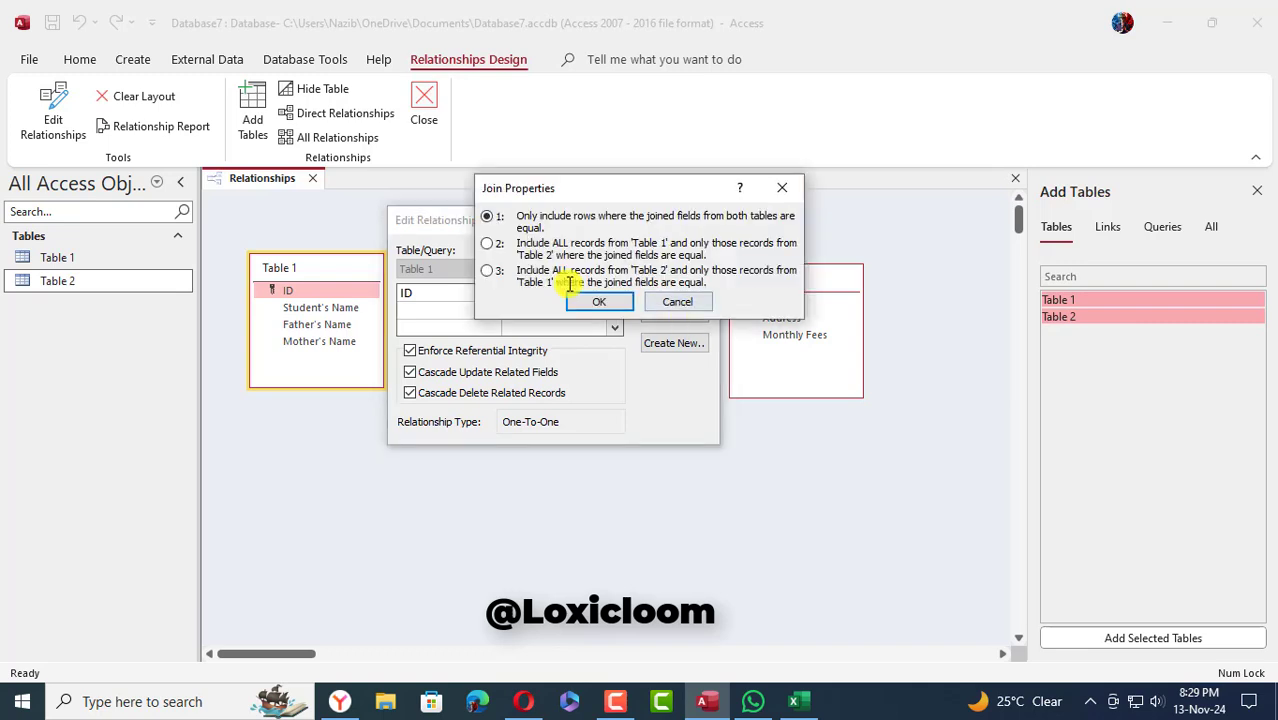
left_click(488, 271)
left_click(596, 301)
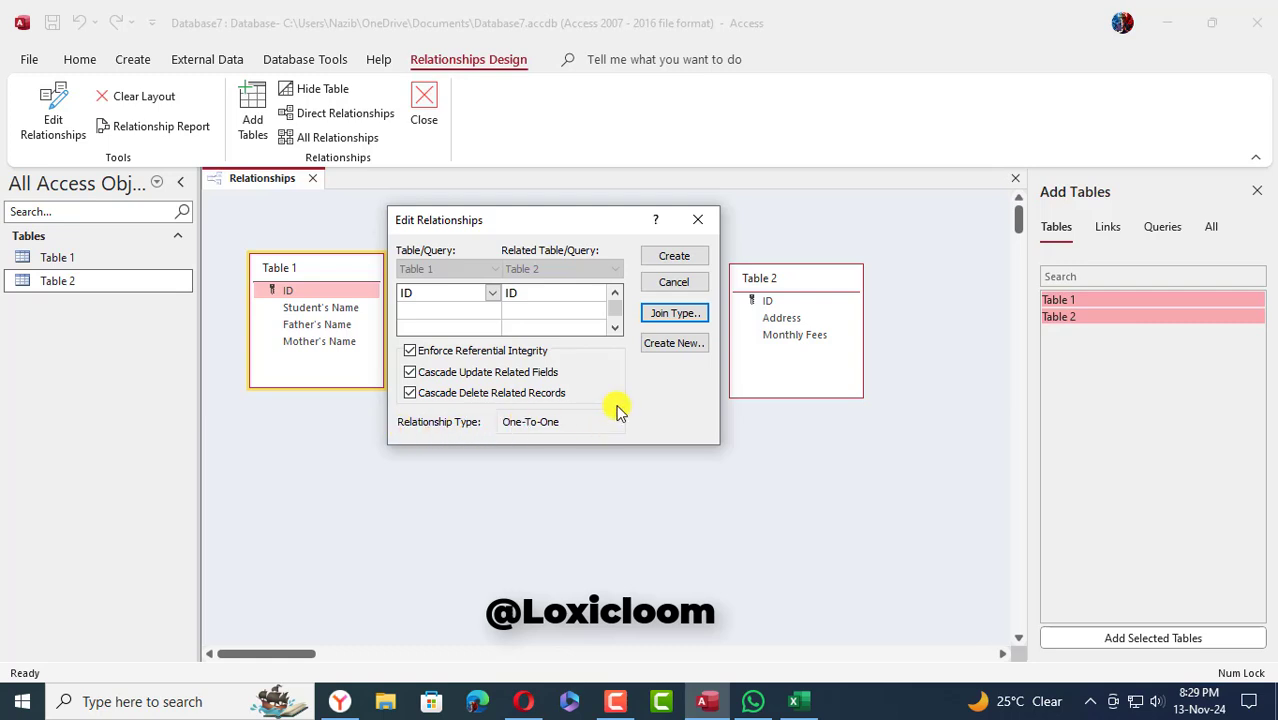
left_click(674, 260)
Stretch Table 2's box slightly upward, and save and close the Relationships layout.
left_click_drag(805, 266, 827, 251)
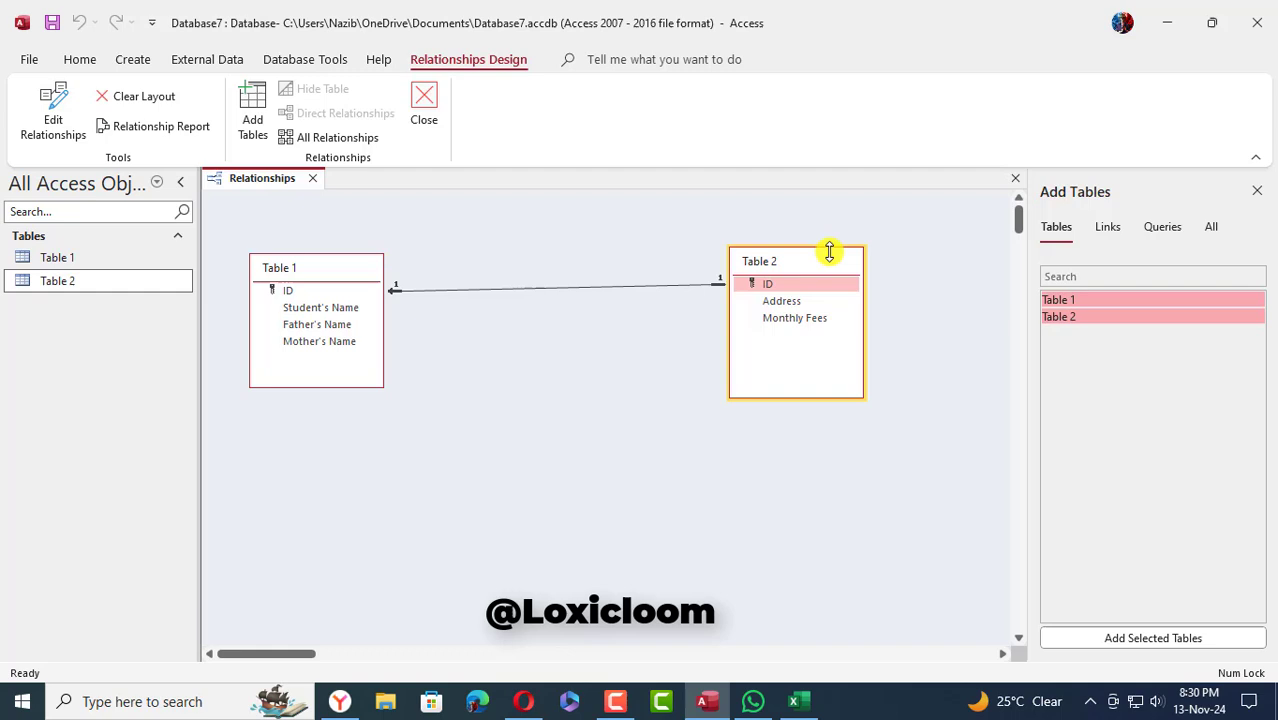
left_click(396, 293)
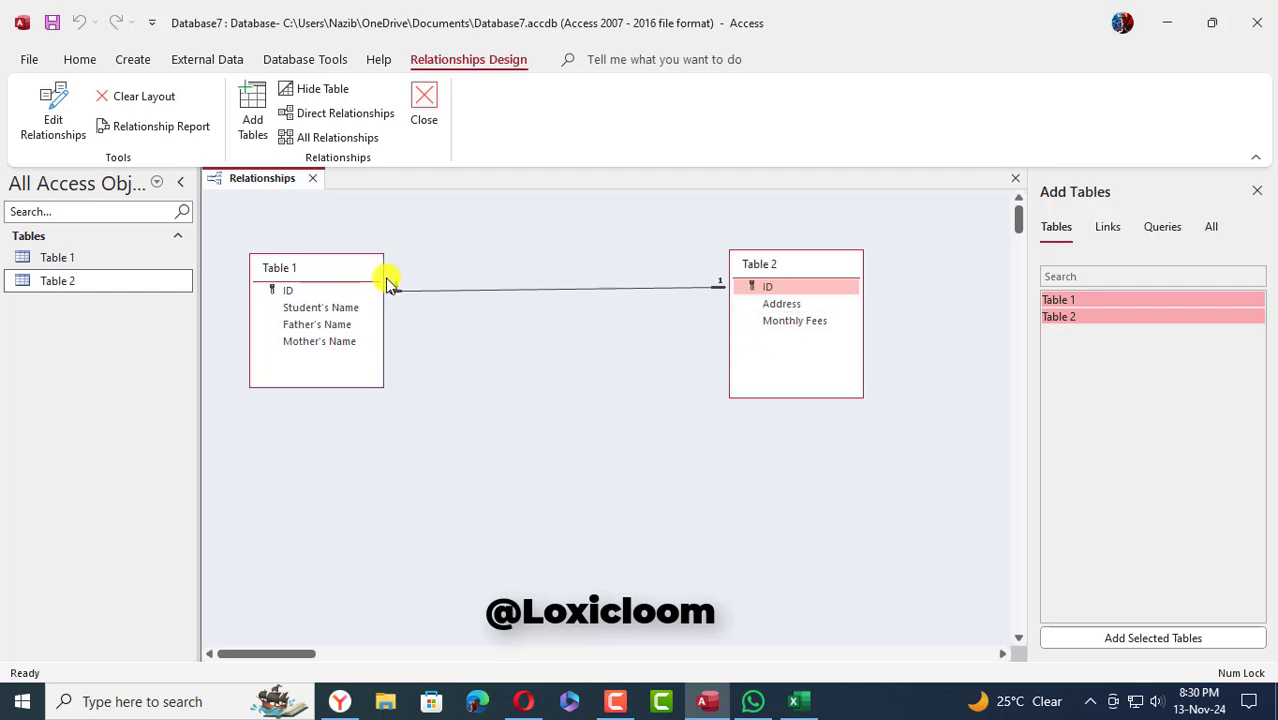
left_click(265, 179)
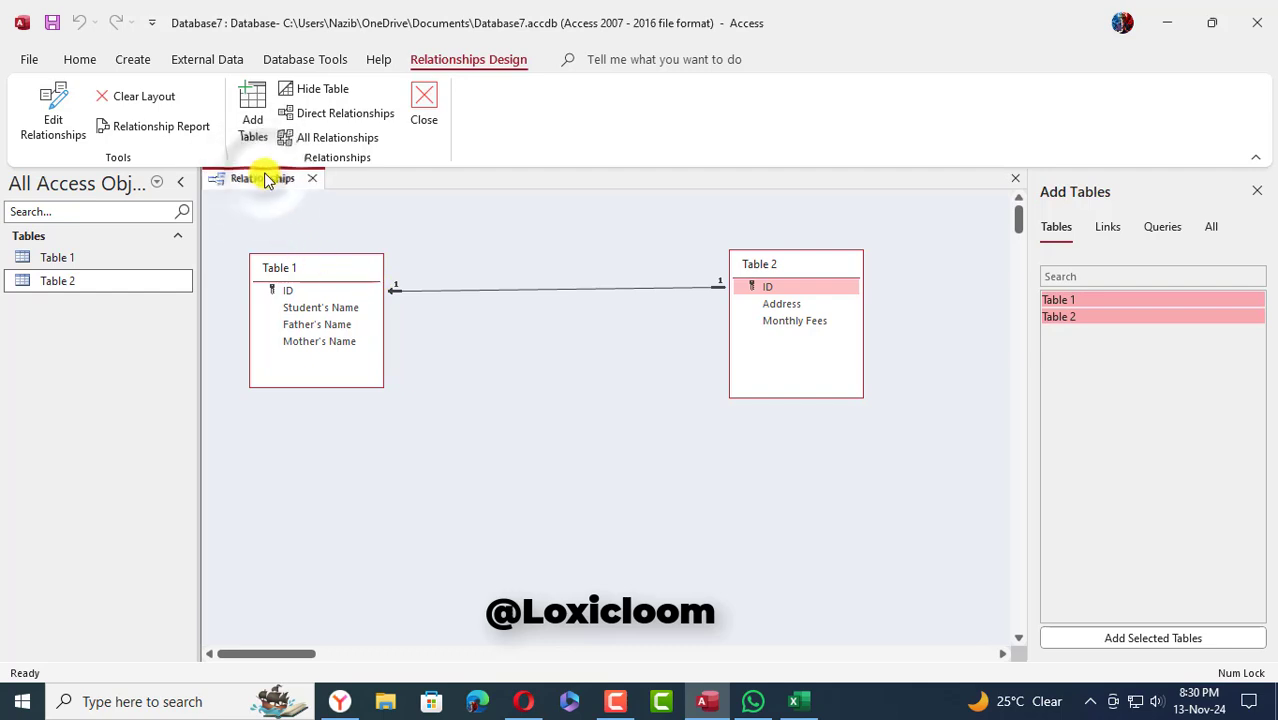
right_click(265, 177)
left_click(291, 188)
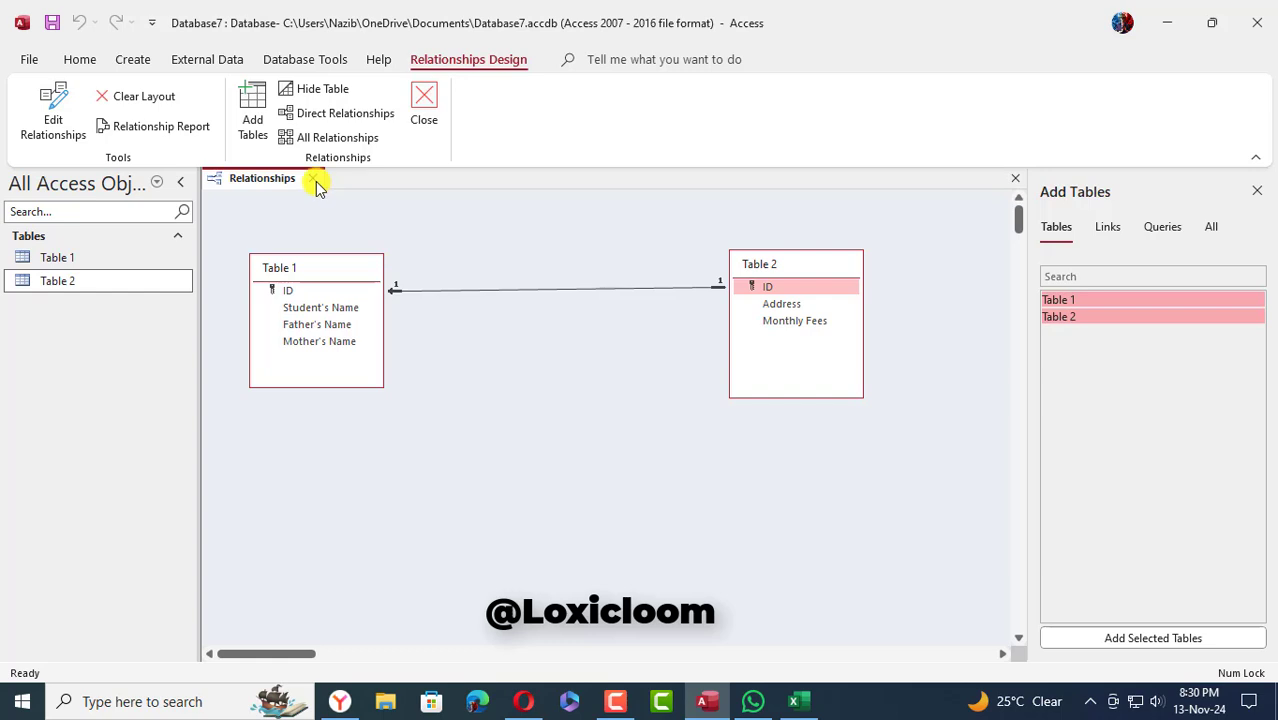
left_click(316, 180)
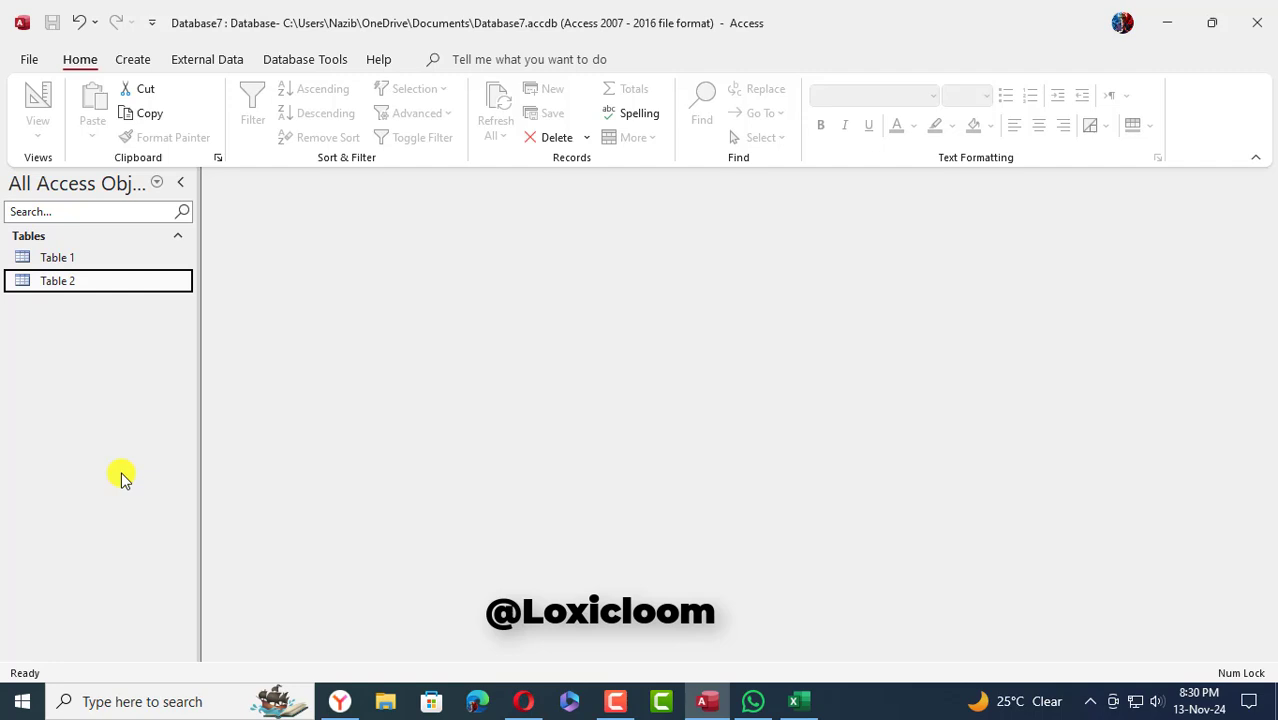
Start a Form Wizard form and add Table 1's ID, Student's Name, Father's Name and Mother's Name fields.
left_click(133, 60)
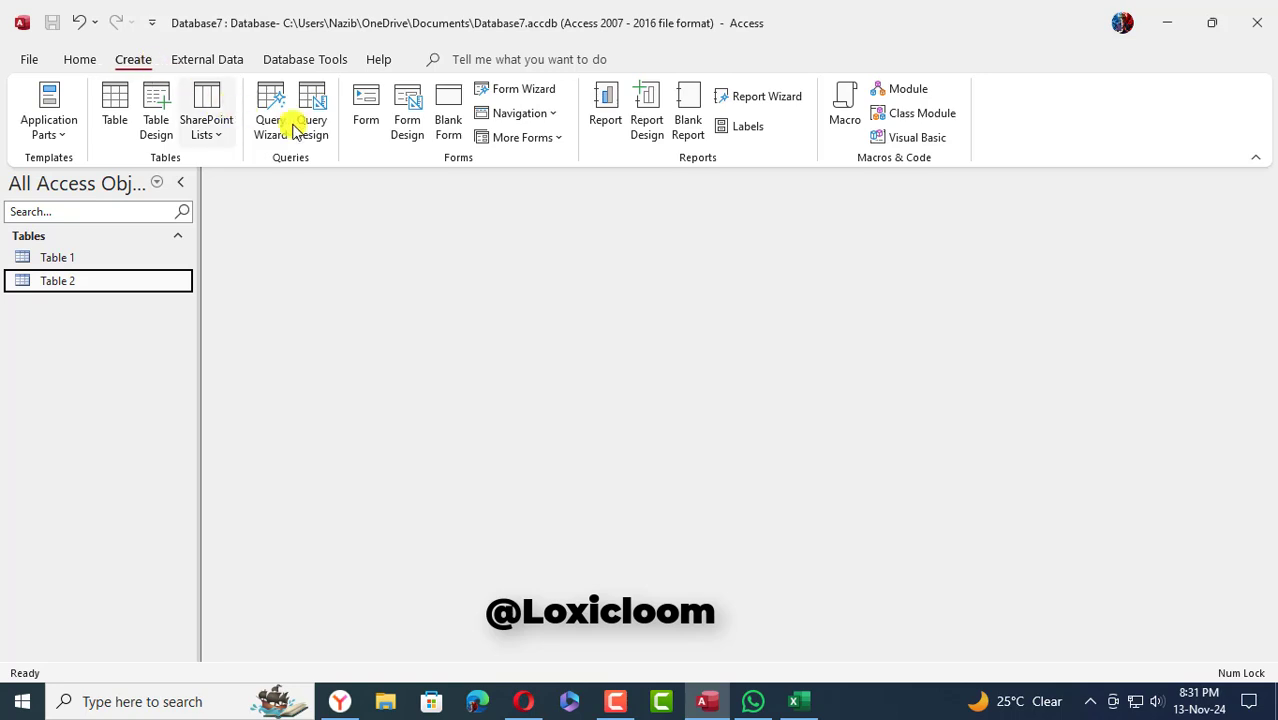
left_click(525, 98)
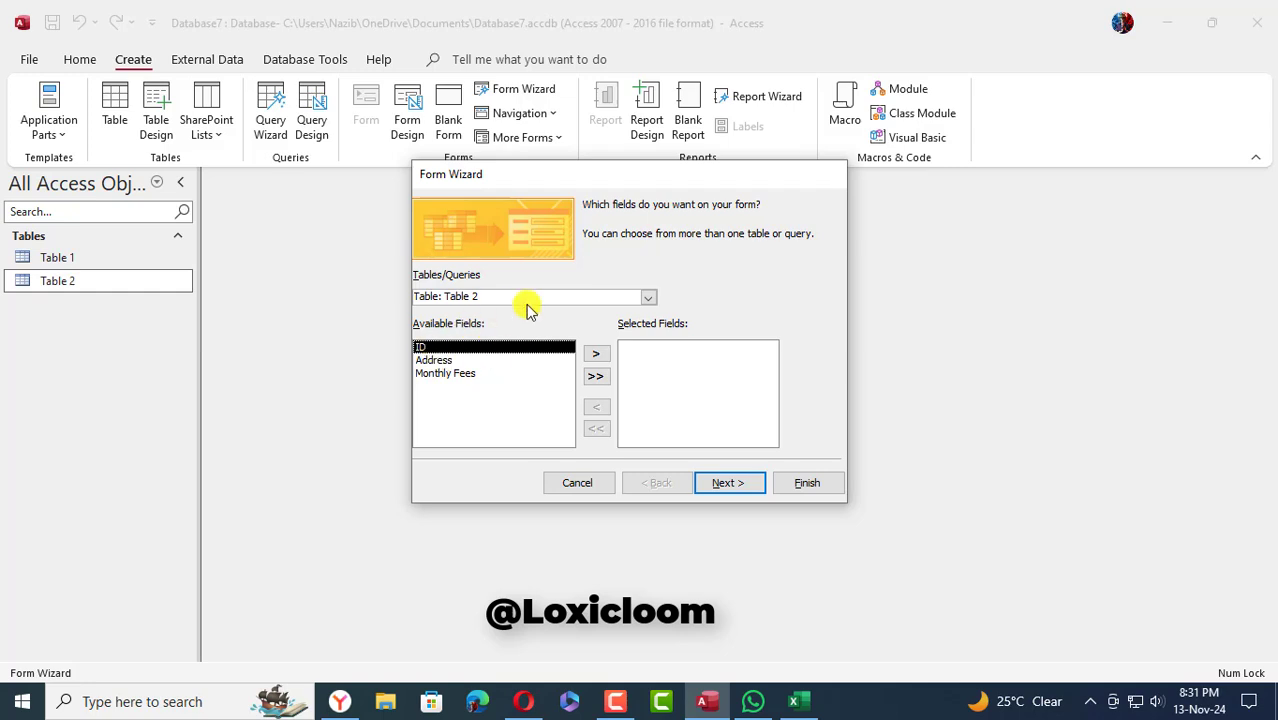
left_click(648, 297)
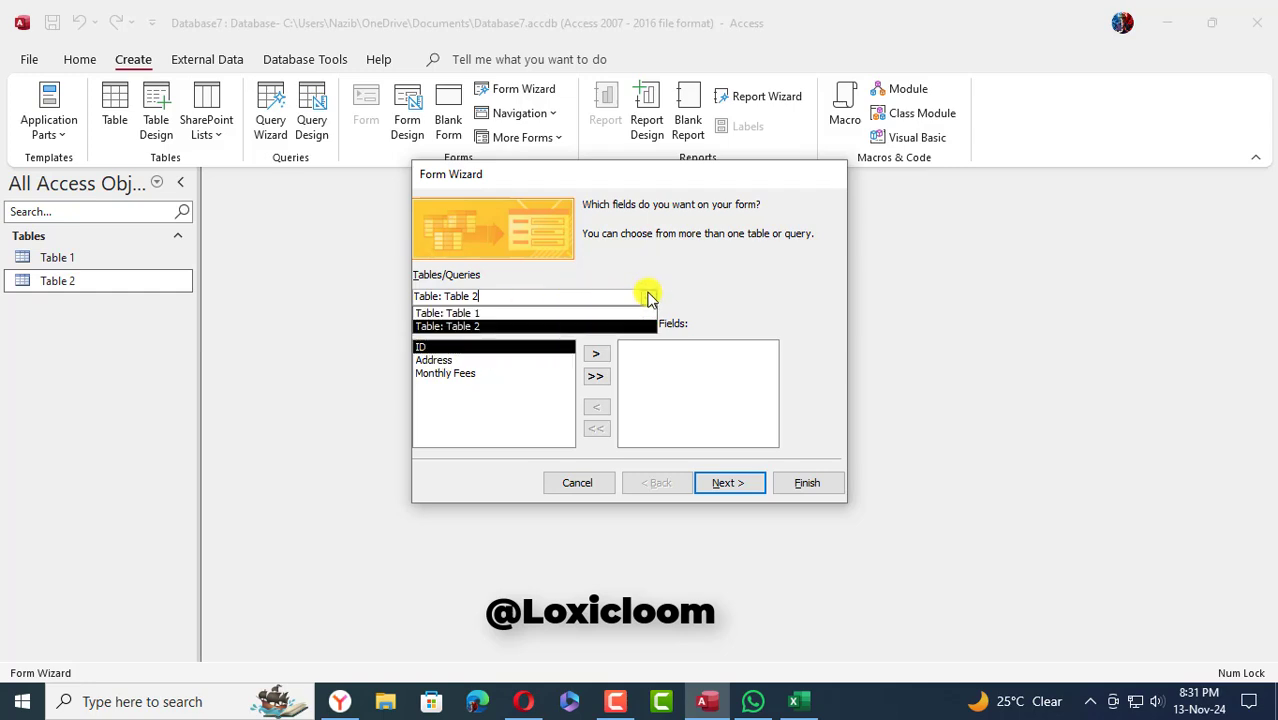
left_click(528, 314)
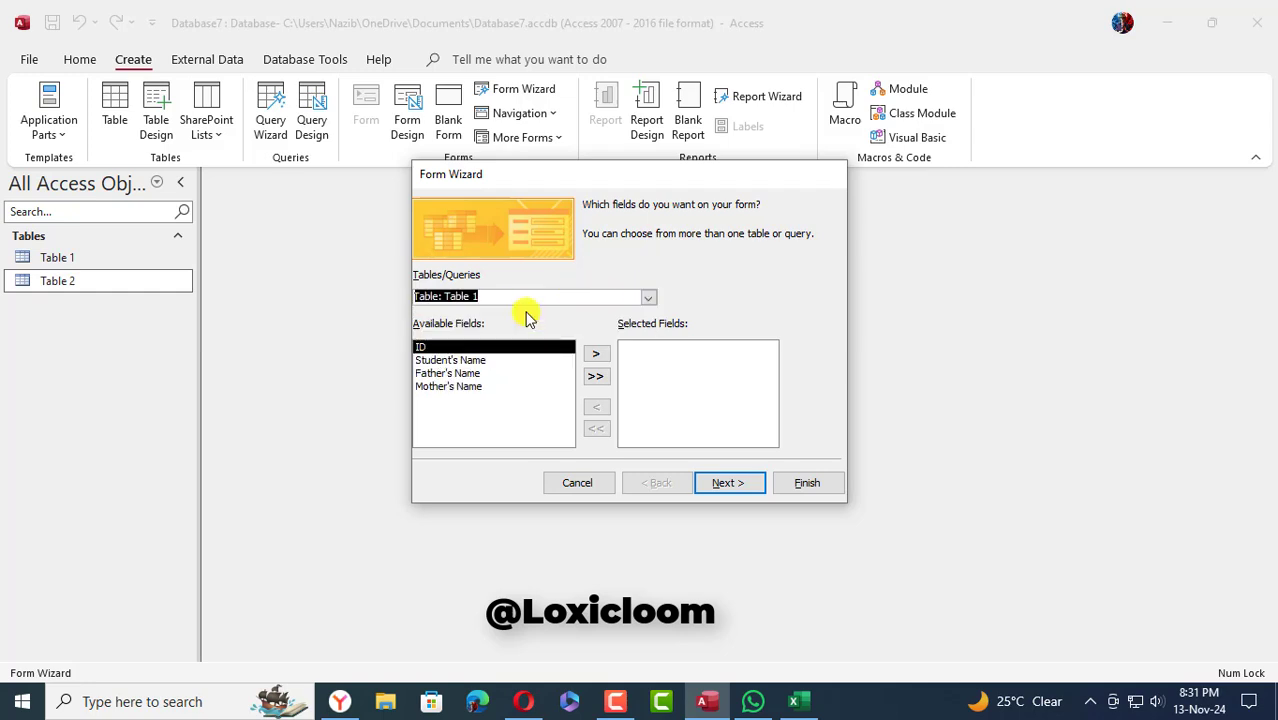
left_click(595, 354)
left_click(597, 355)
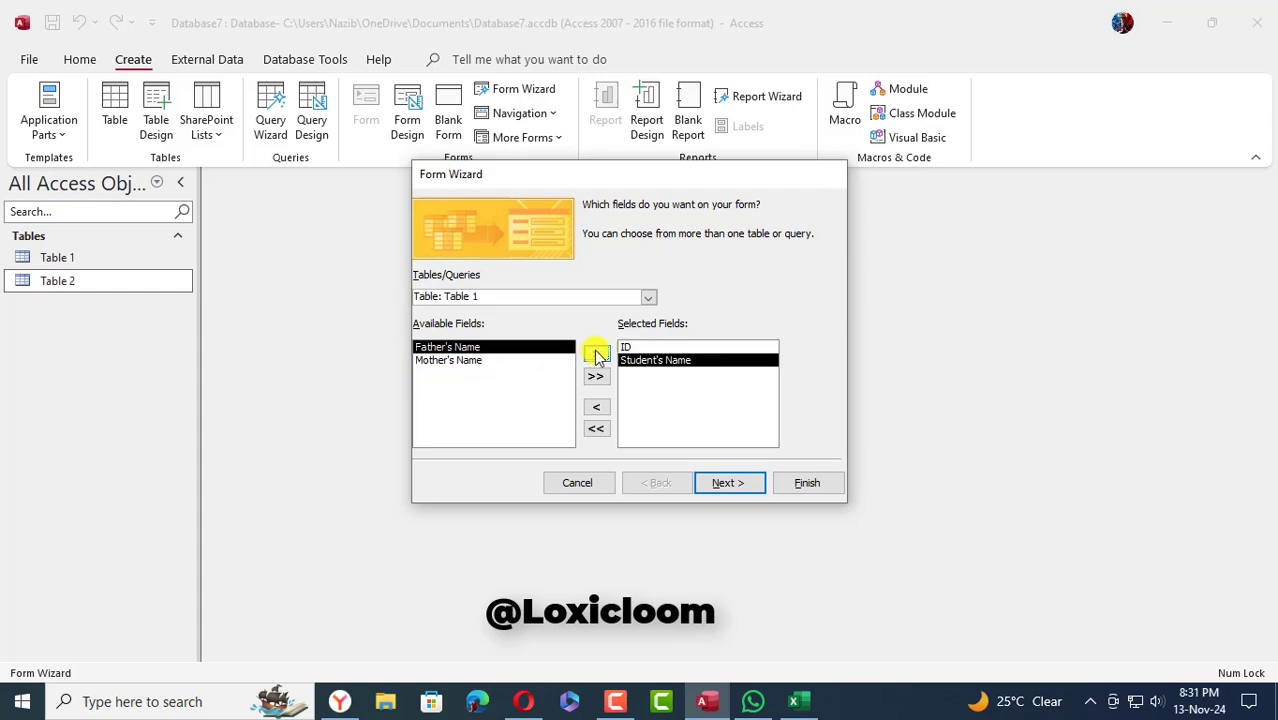
left_click(597, 355)
left_click(597, 355)
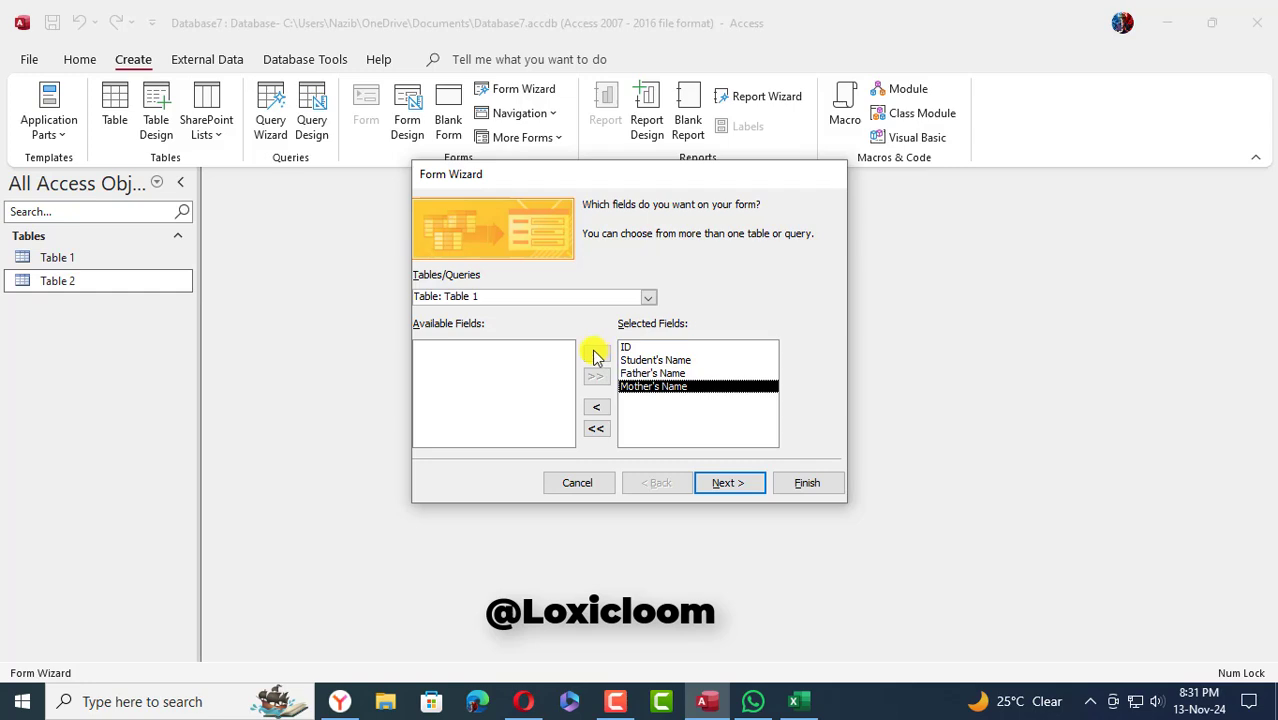
Add the Address and Monthly Fees fields from Table 2 to the form's selected fields.
left_click(649, 297)
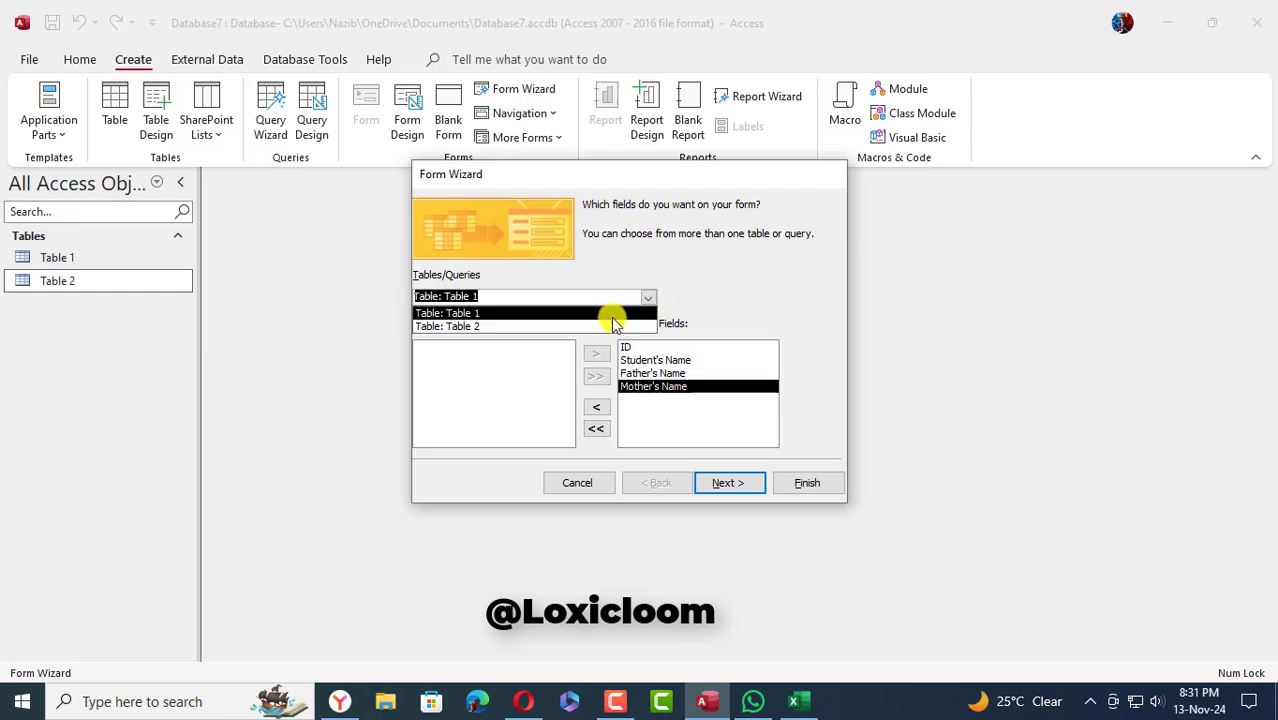
left_click(603, 327)
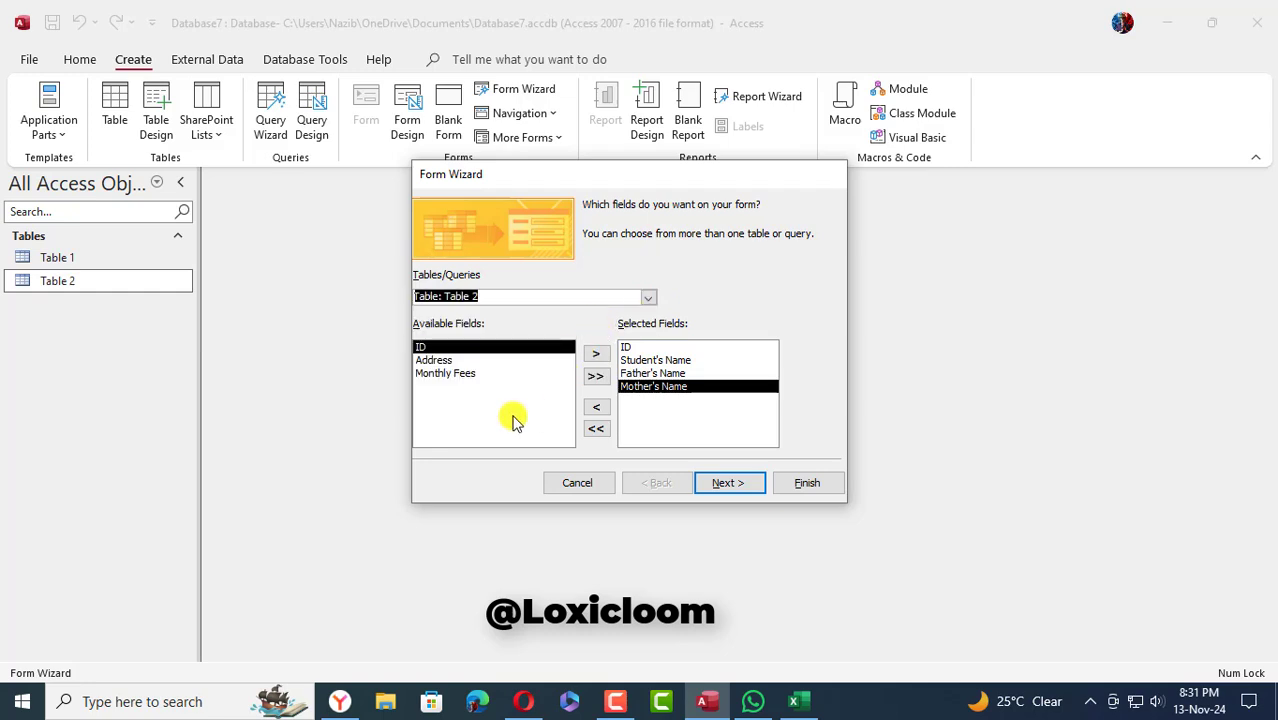
left_click(432, 360)
left_click(596, 355)
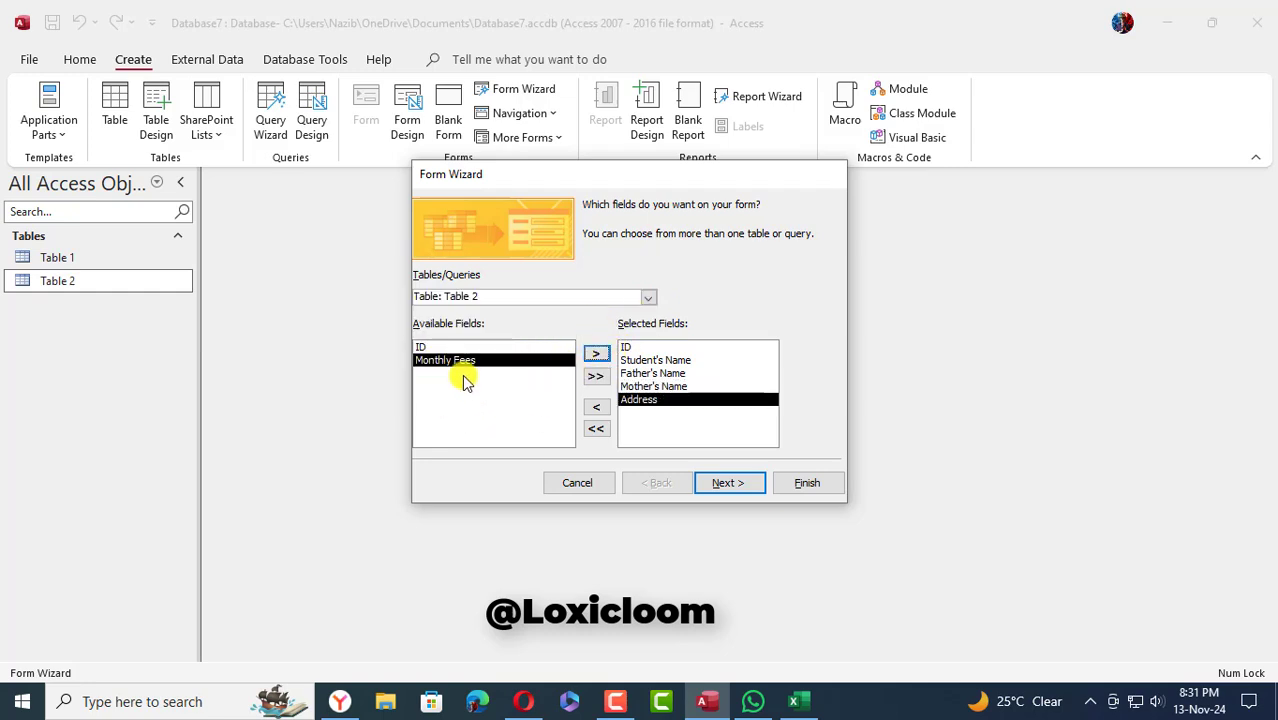
left_click(596, 356)
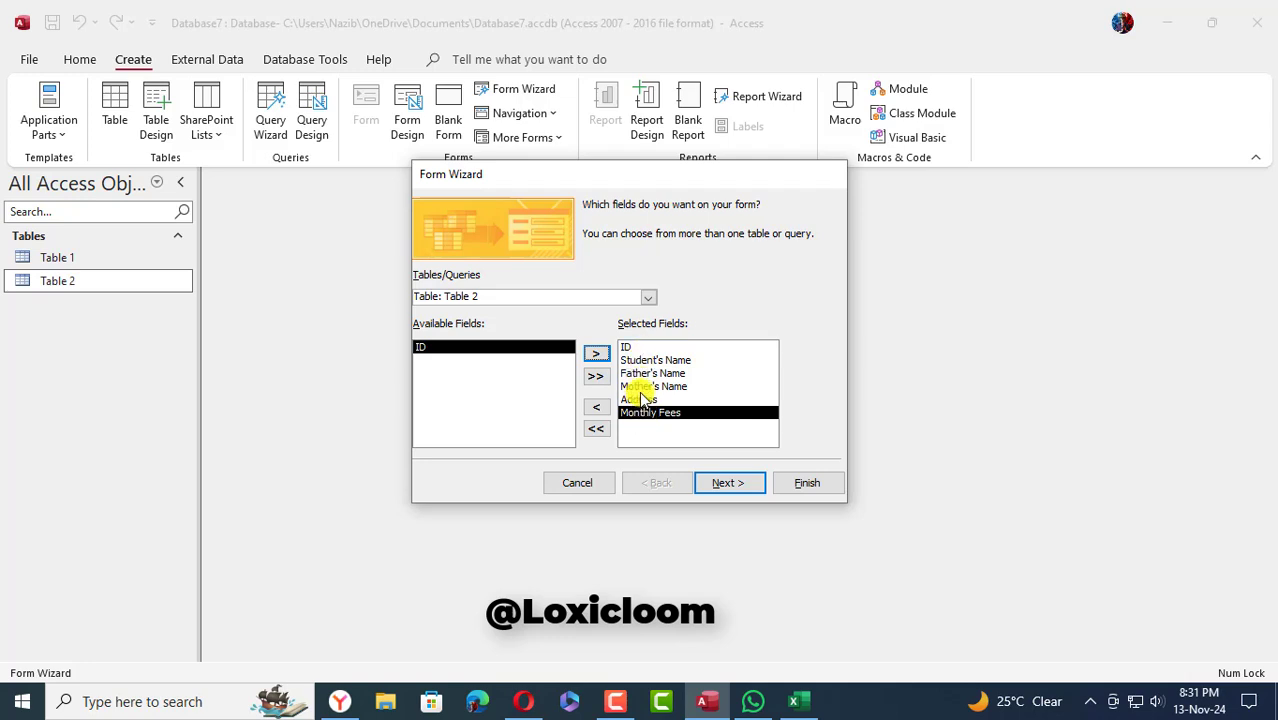
Use the Columnar layout, title the form "Student's Form", and finish the wizard with the form open for modifying its design.
left_click(741, 484)
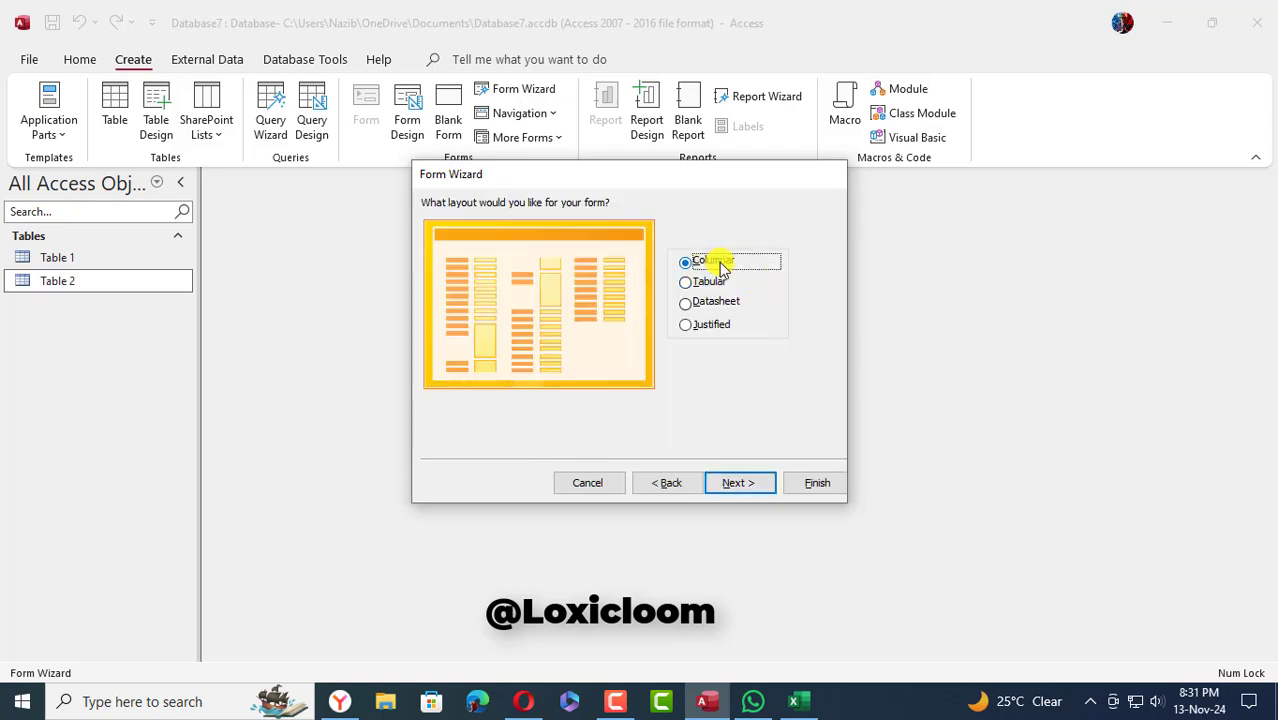
left_click(741, 484)
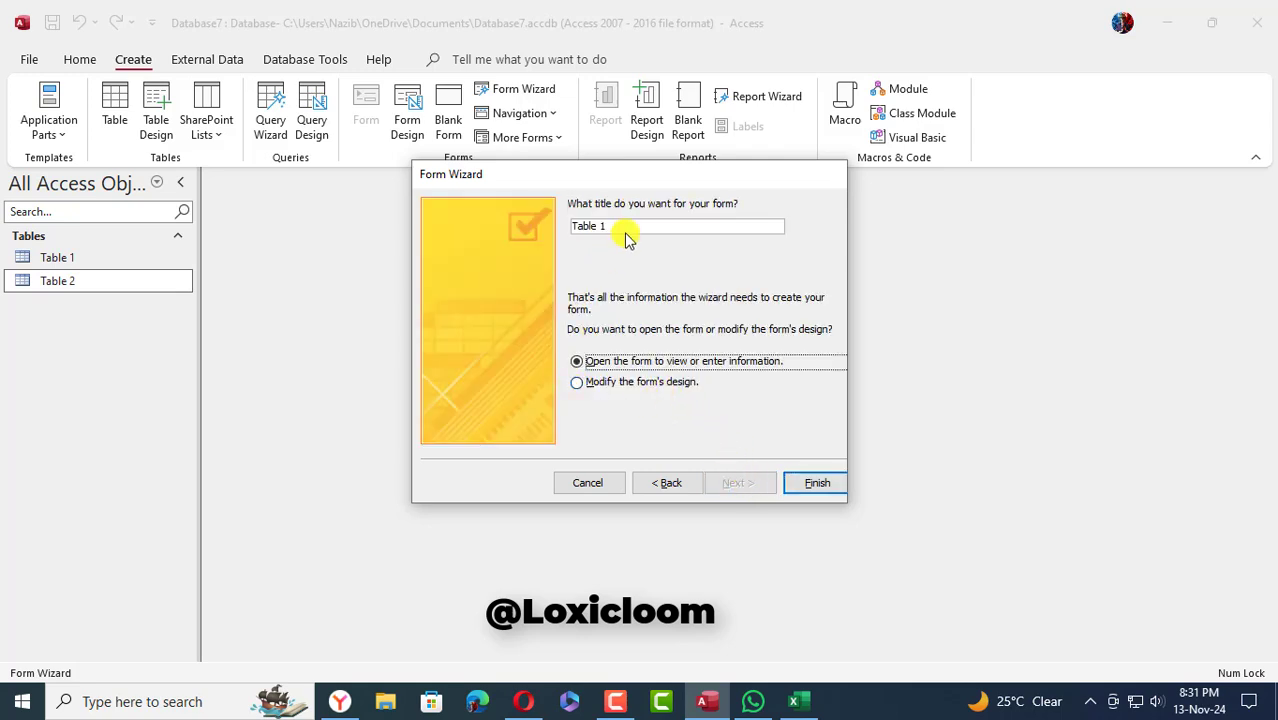
left_click_drag(619, 226, 565, 230)
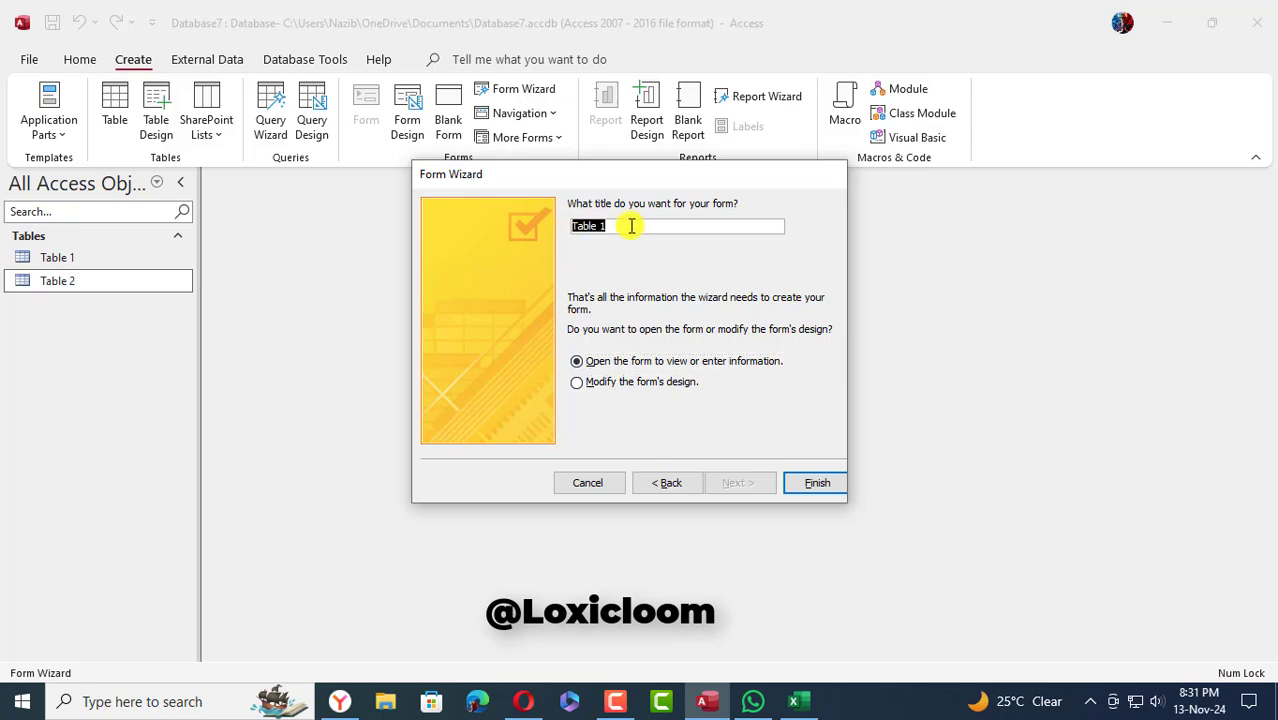
type("Student's Form")
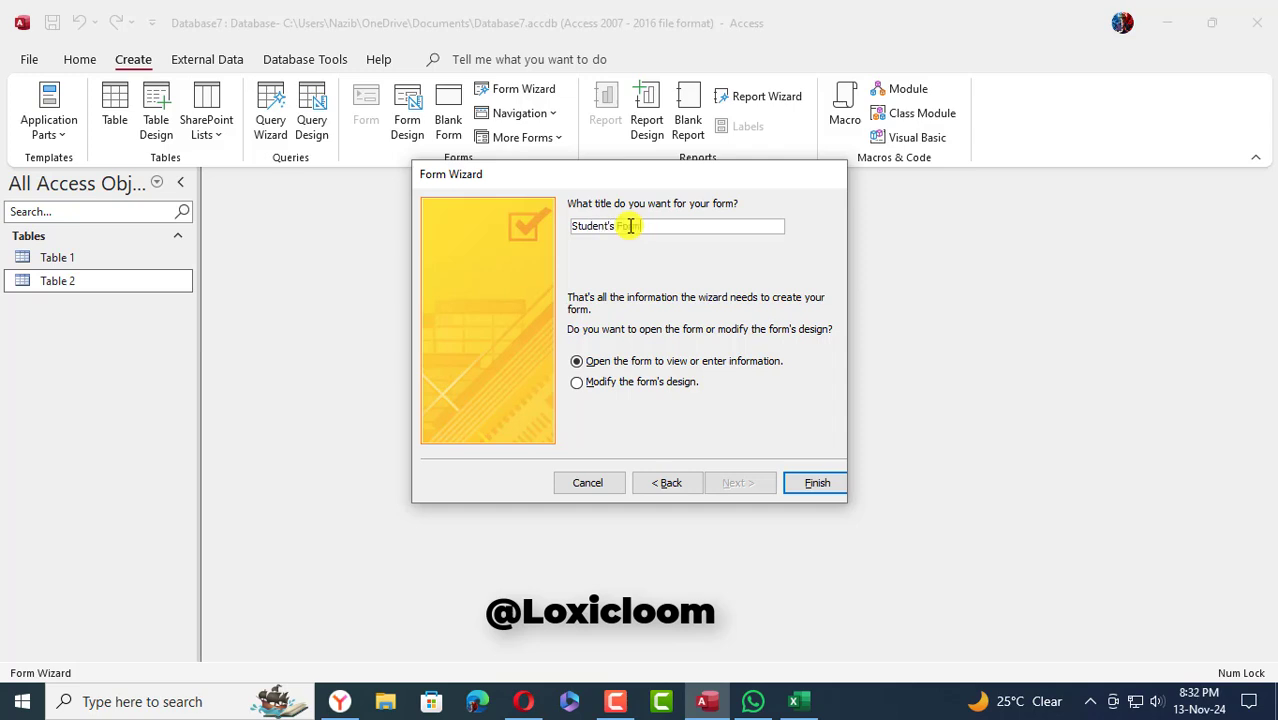
left_click(578, 384)
left_click(814, 483)
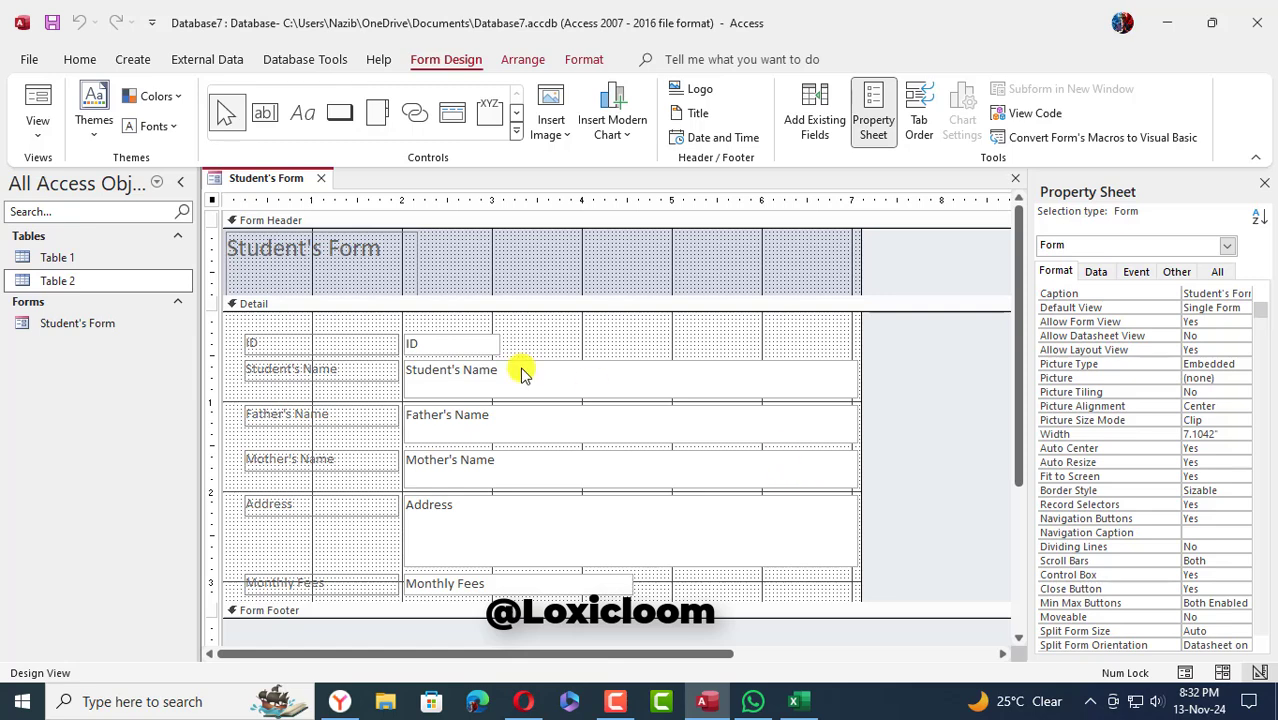
Widen the title label in the form header to about 7.04 inches, reaching the form's right edge.
left_click(357, 270)
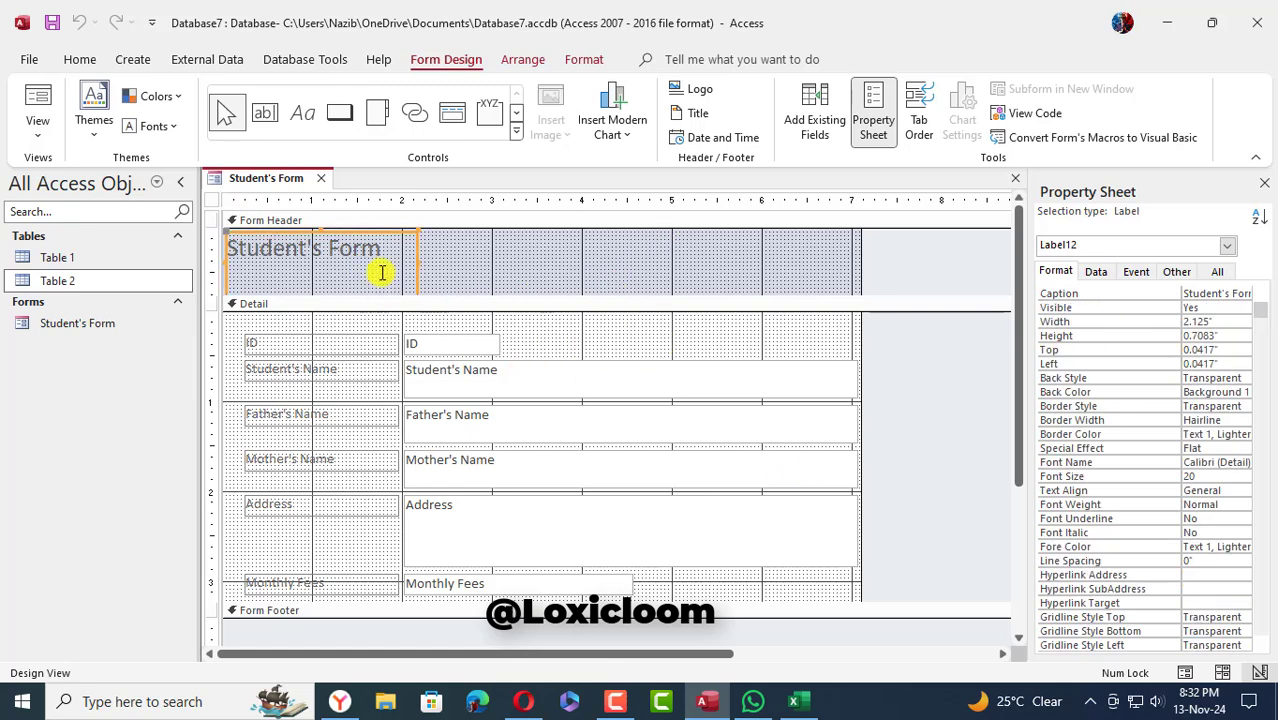
left_click(260, 277)
left_click(353, 250)
left_click(434, 271)
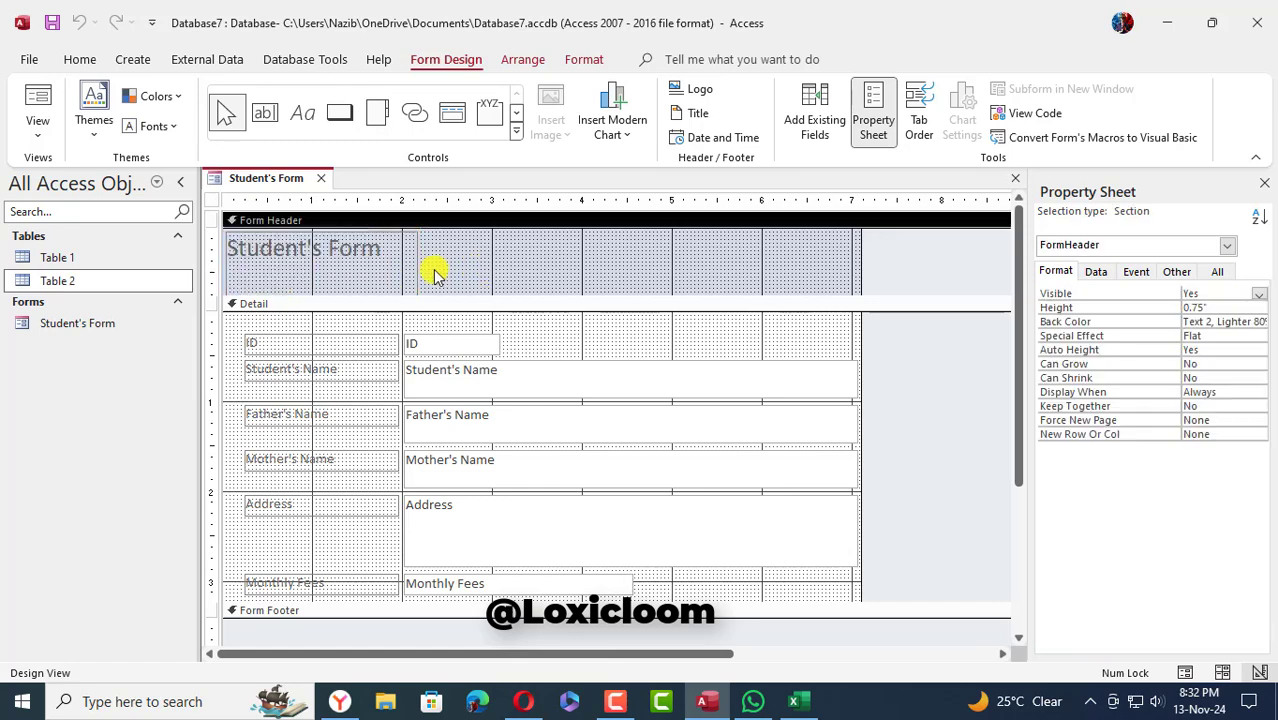
left_click(417, 268)
left_click_drag(420, 270, 862, 269)
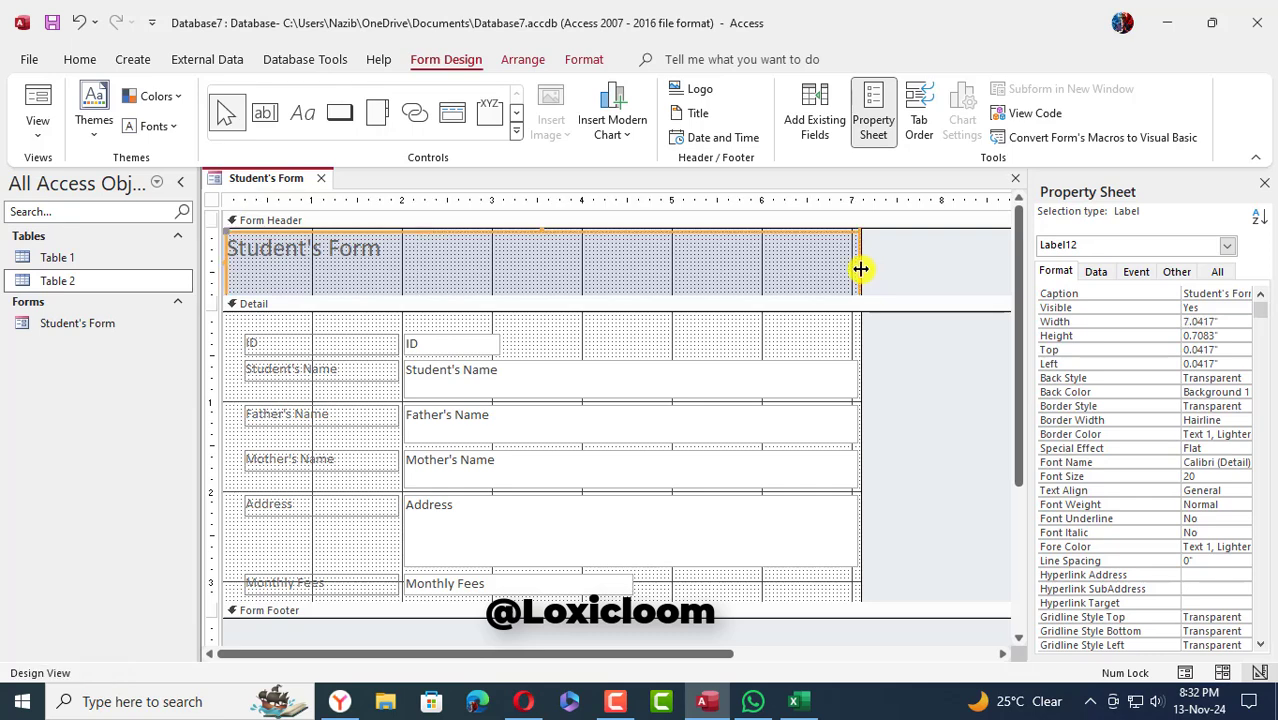
Set the header title's font to Algerian and fill its label background with a light blue Accent 1 theme shade.
left_click(513, 266)
left_click_drag(277, 268, 217, 255)
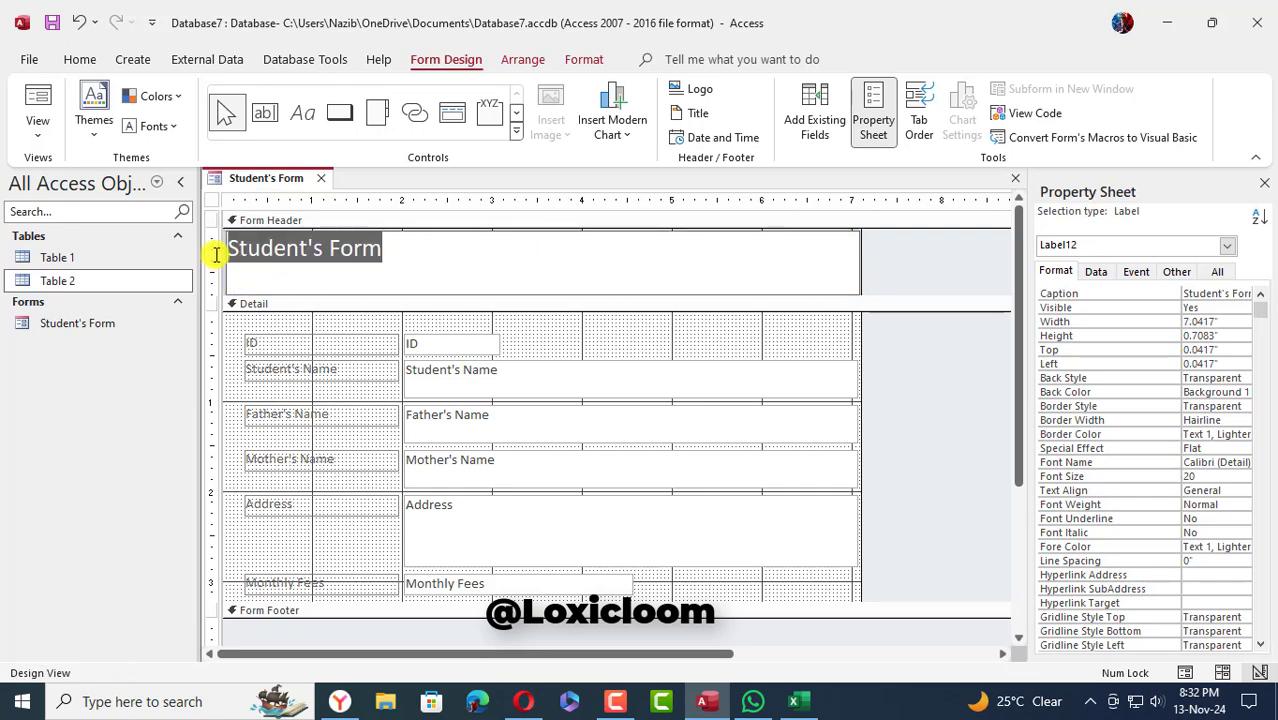
left_click(80, 65)
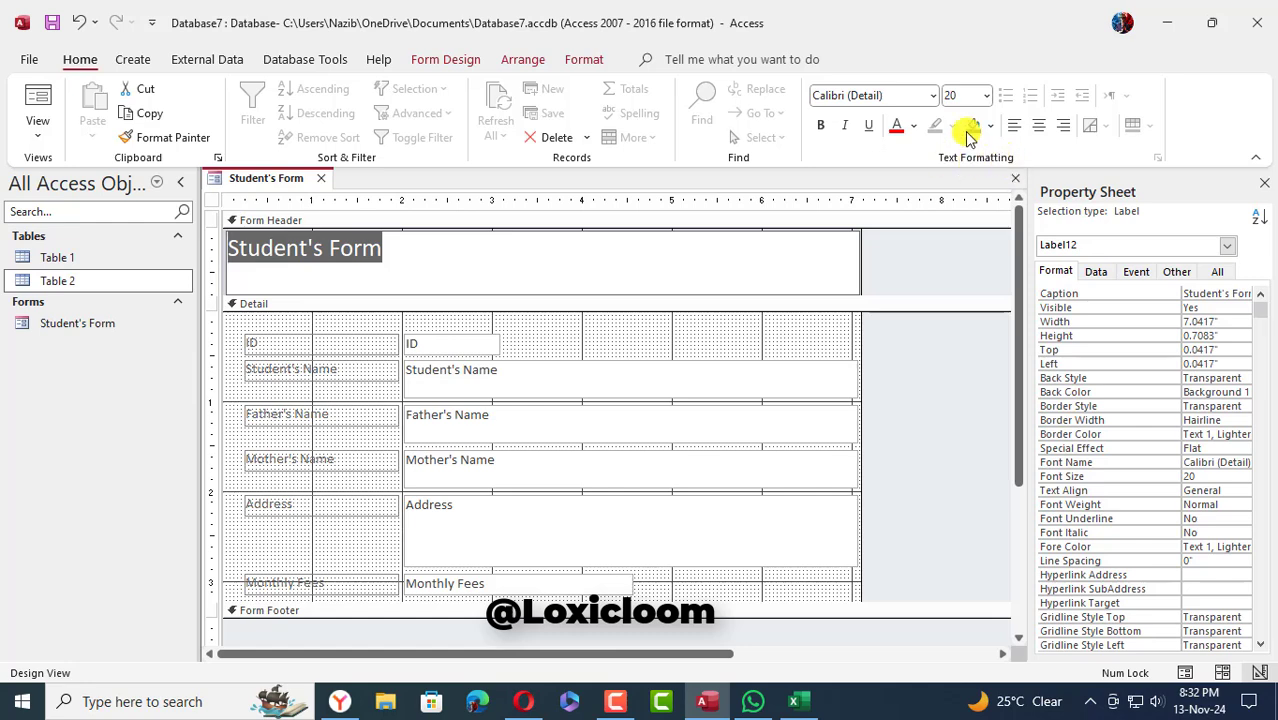
left_click(933, 96)
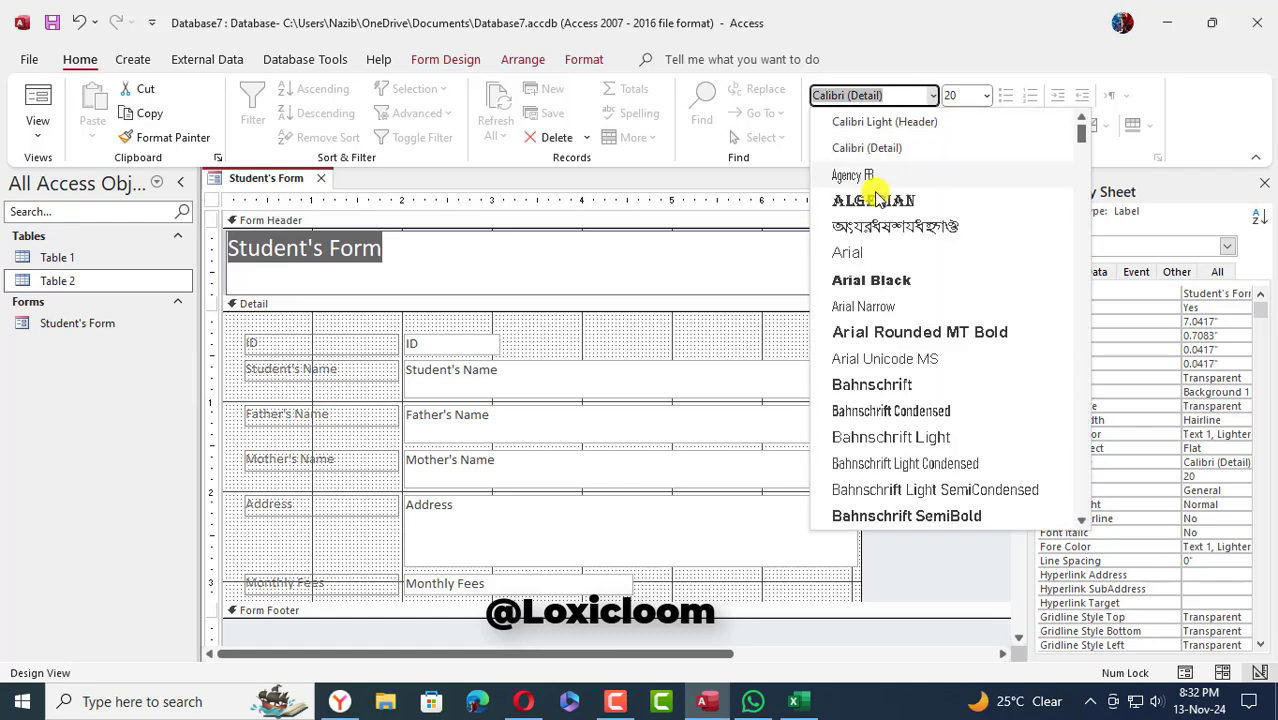
left_click(877, 197)
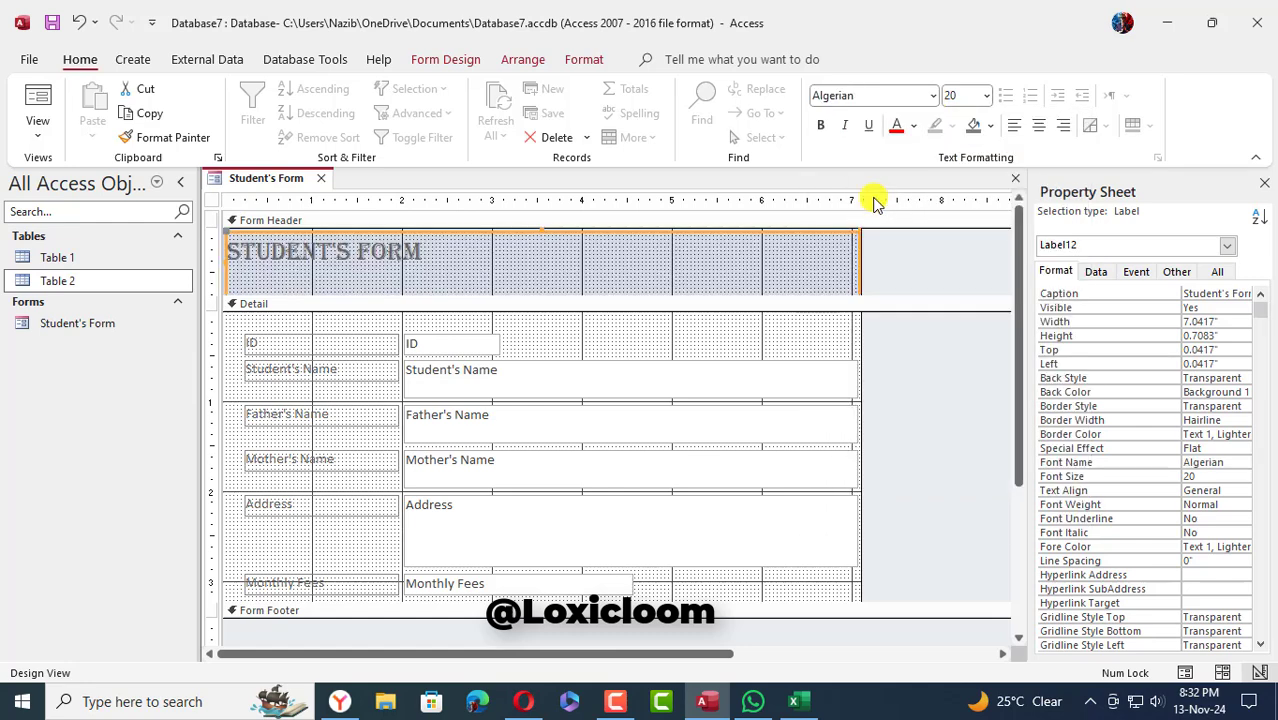
left_click(989, 127)
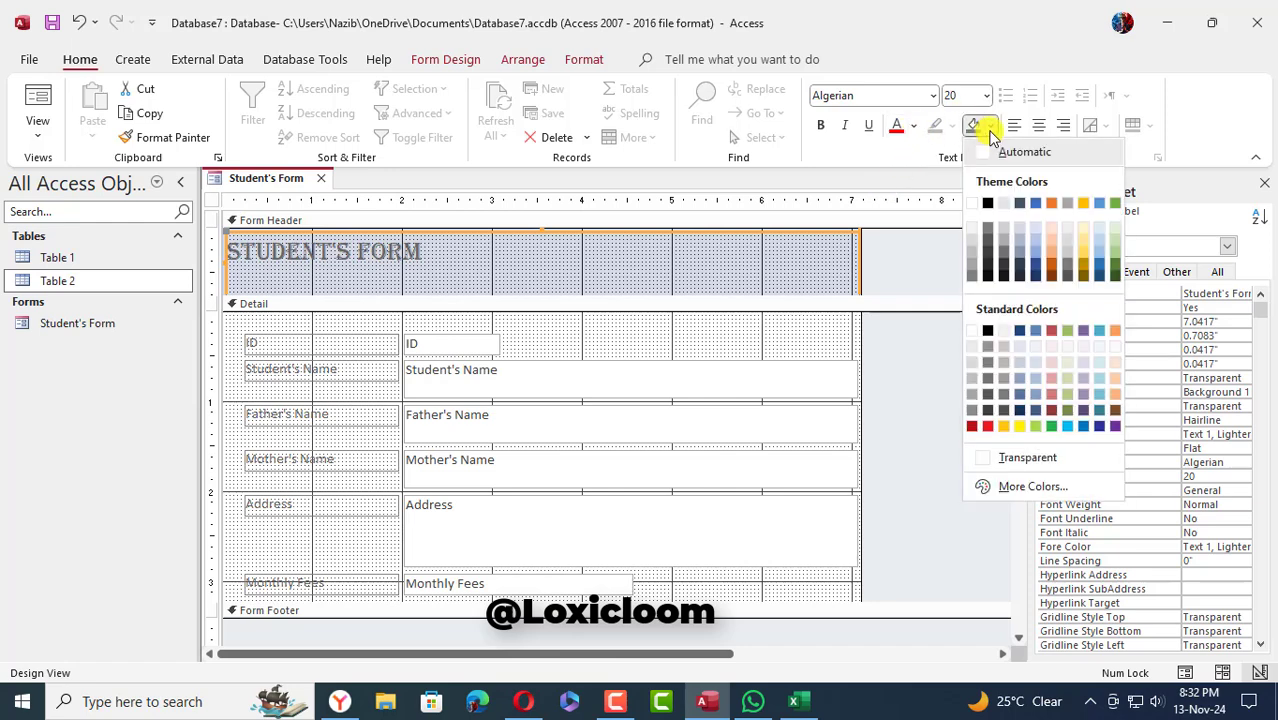
left_click(1036, 239)
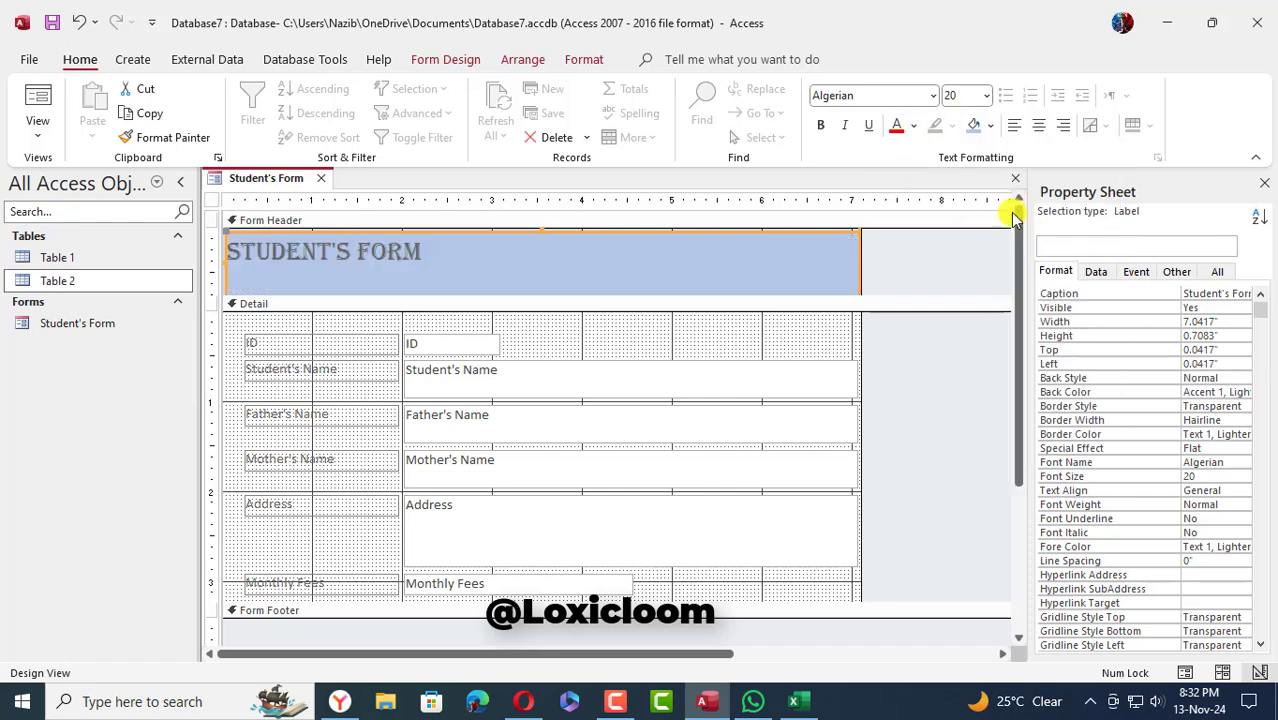
Make the header title's text black and bold, and centre it within its label.
left_click(913, 127)
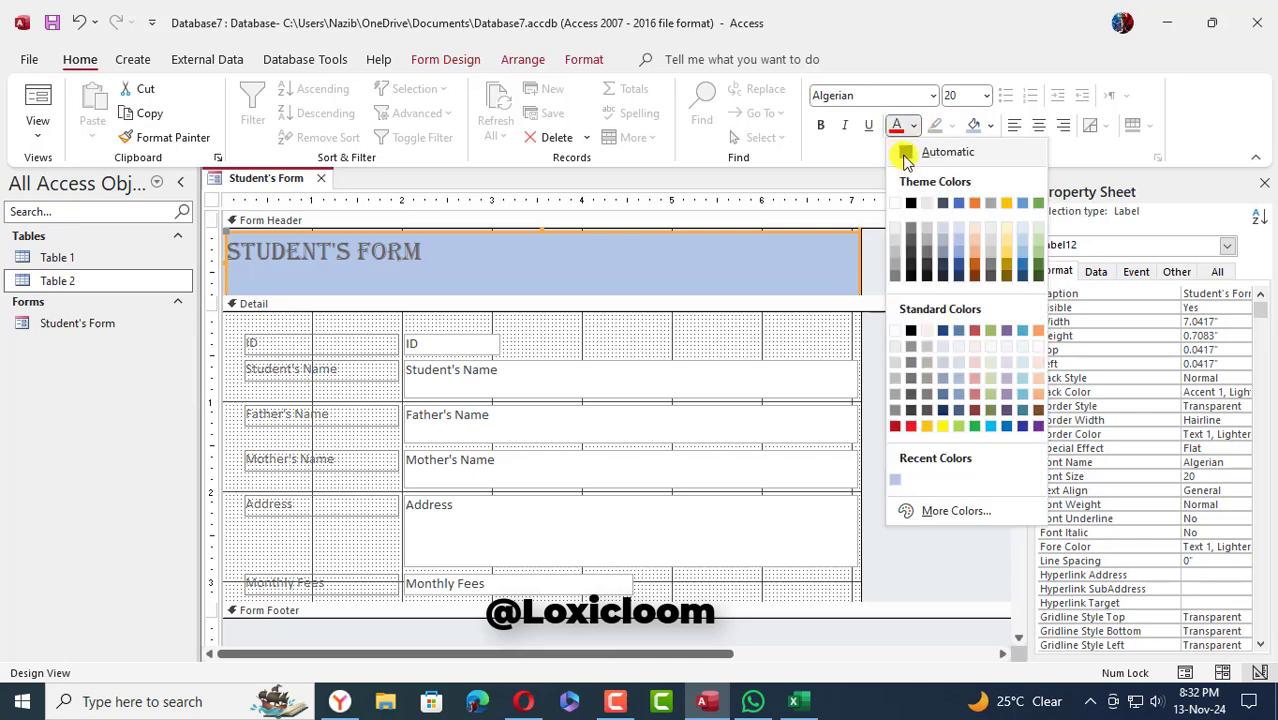
left_click(921, 203)
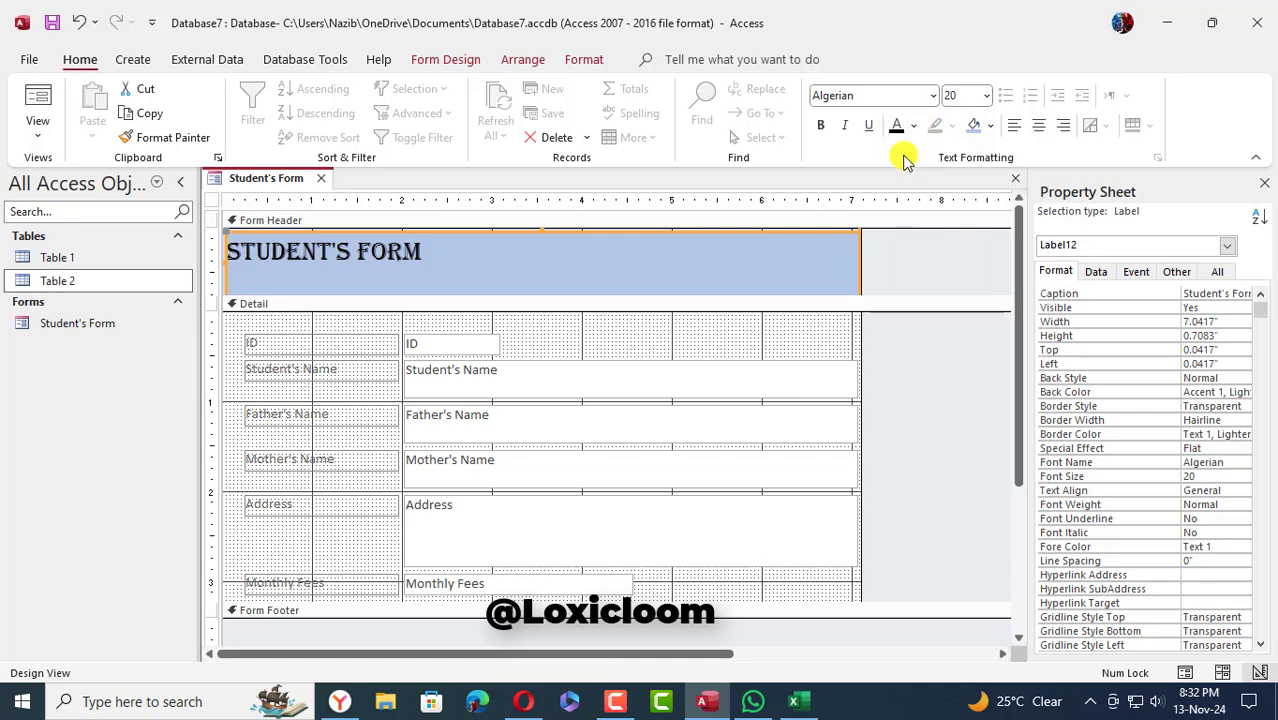
left_click(820, 125)
left_click(1037, 128)
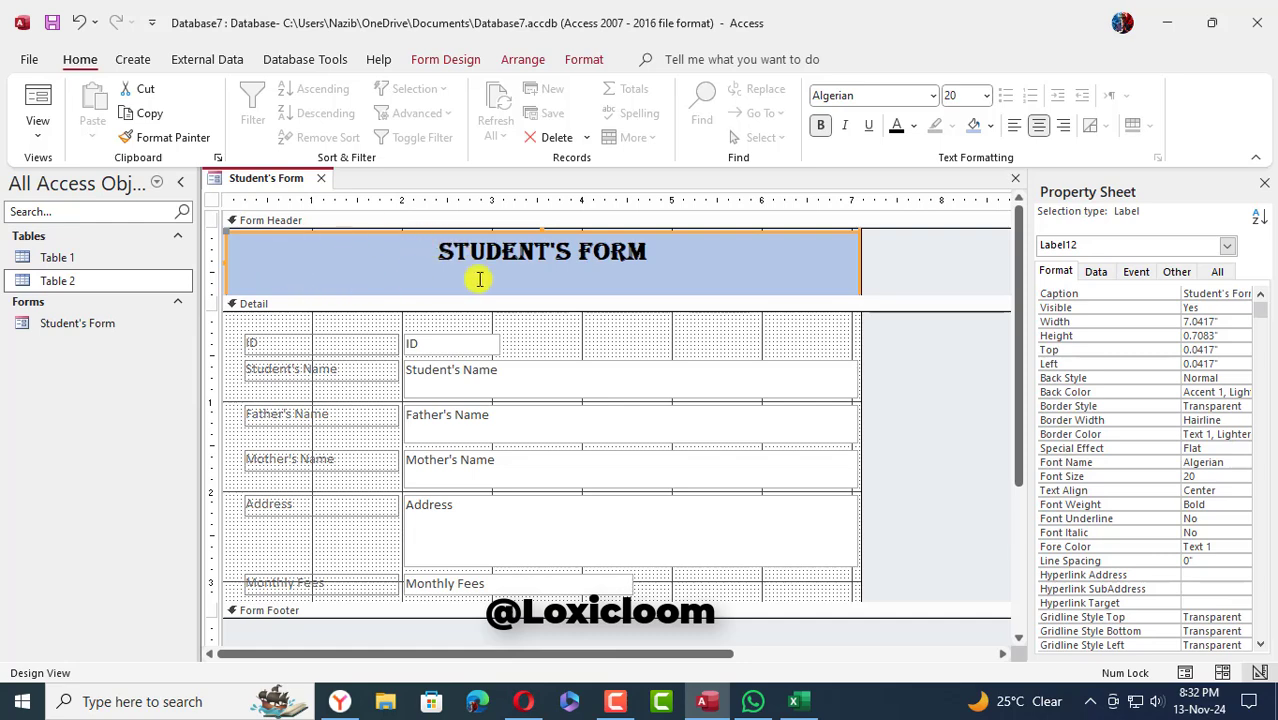
Change the header title label's fill to a grey Background 1 theme shade.
left_click(989, 126)
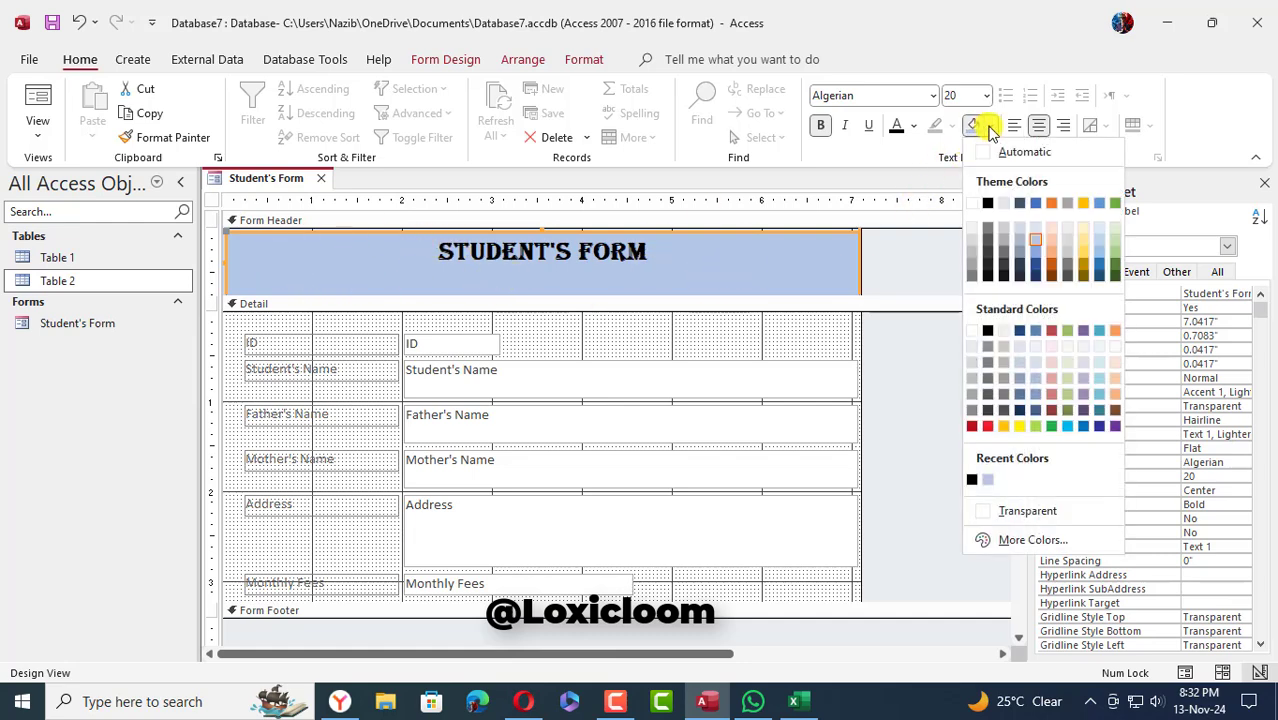
left_click(1006, 233)
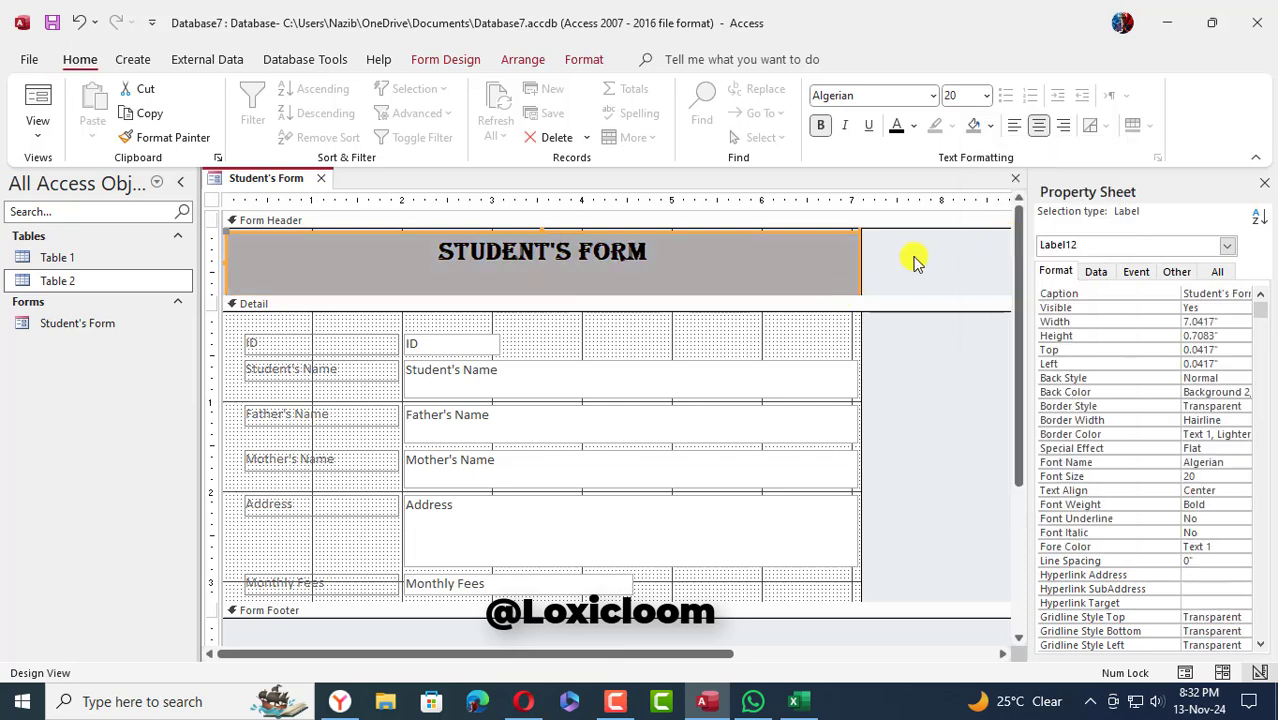
left_click(990, 128)
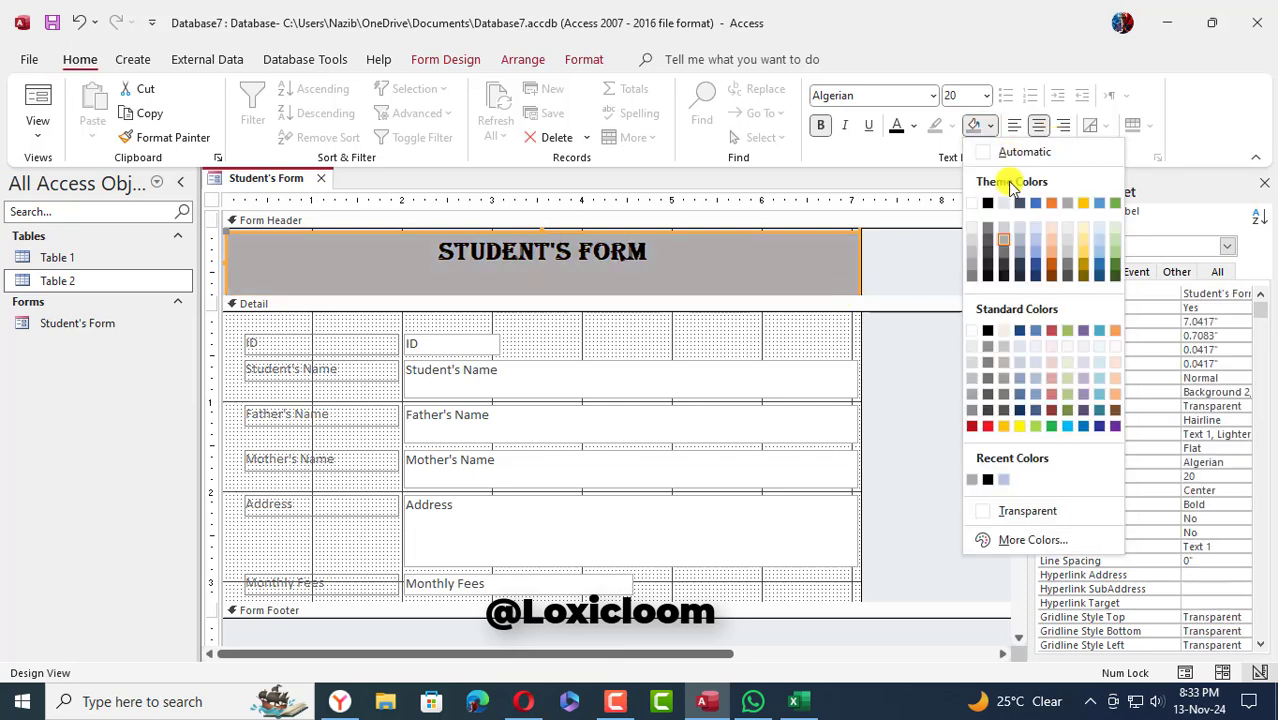
left_click(970, 250)
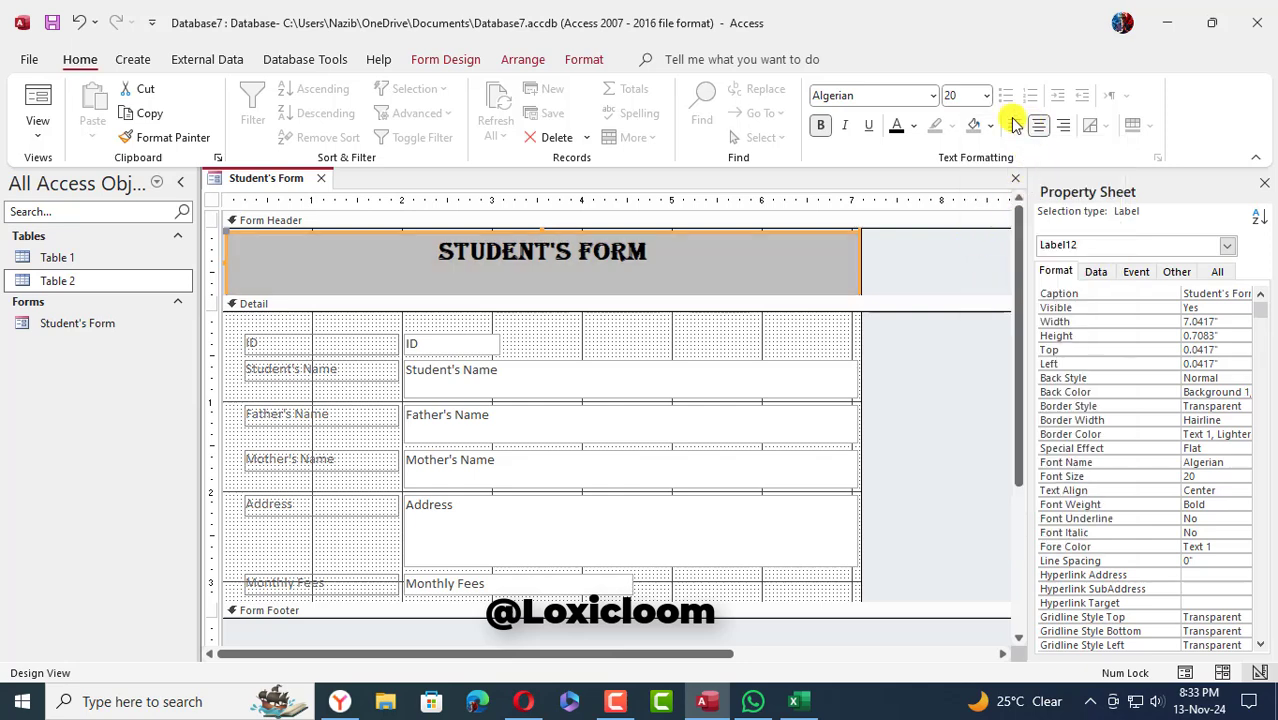
left_click(511, 330)
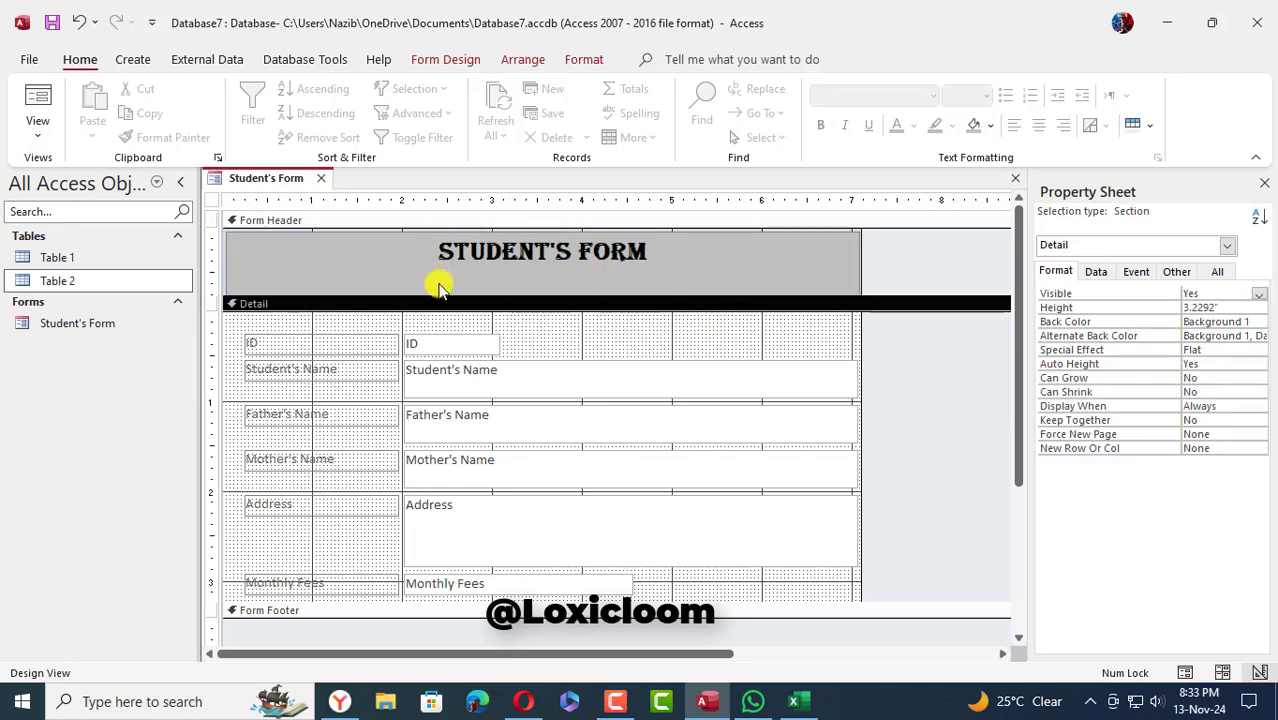
left_click(342, 340)
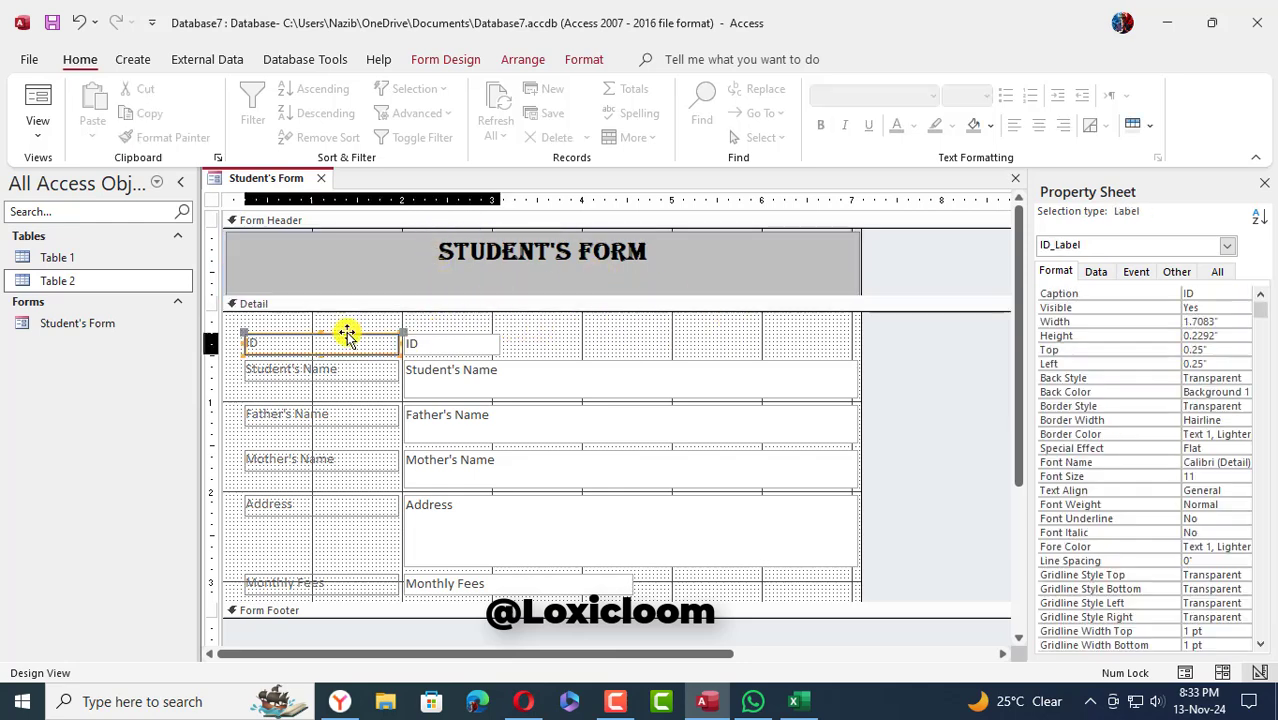
left_click(316, 344)
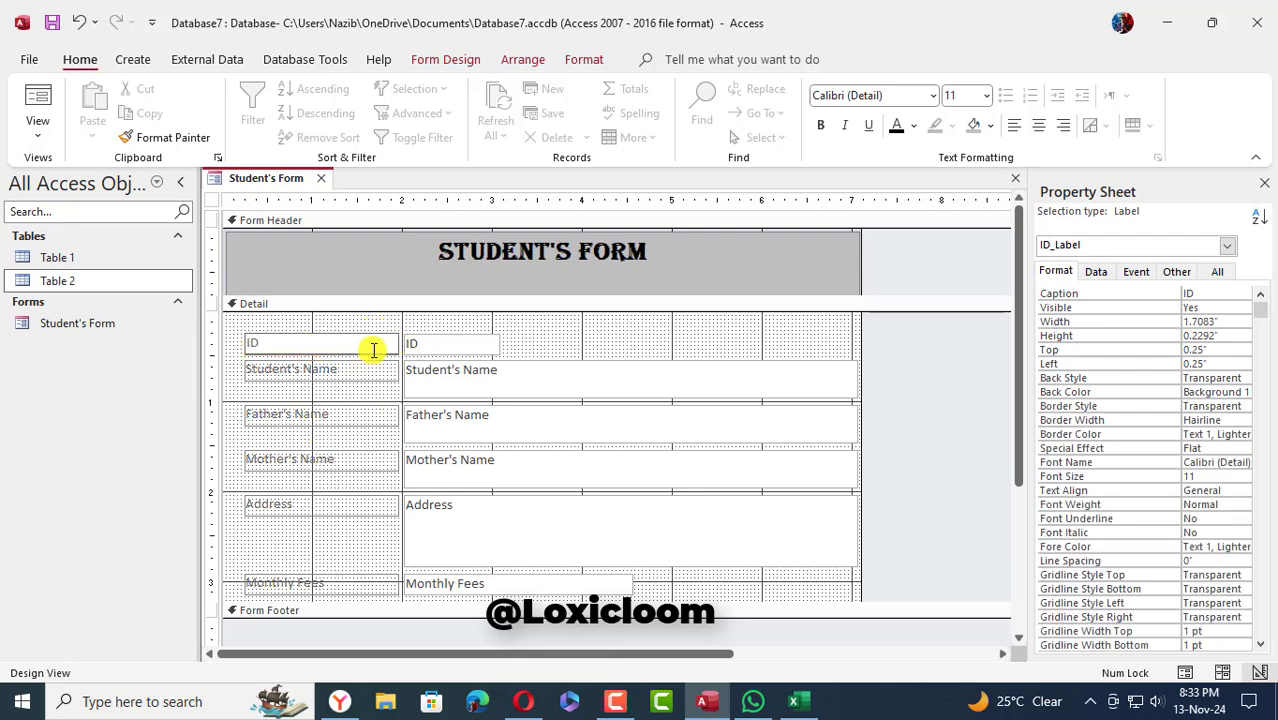
left_click(613, 346)
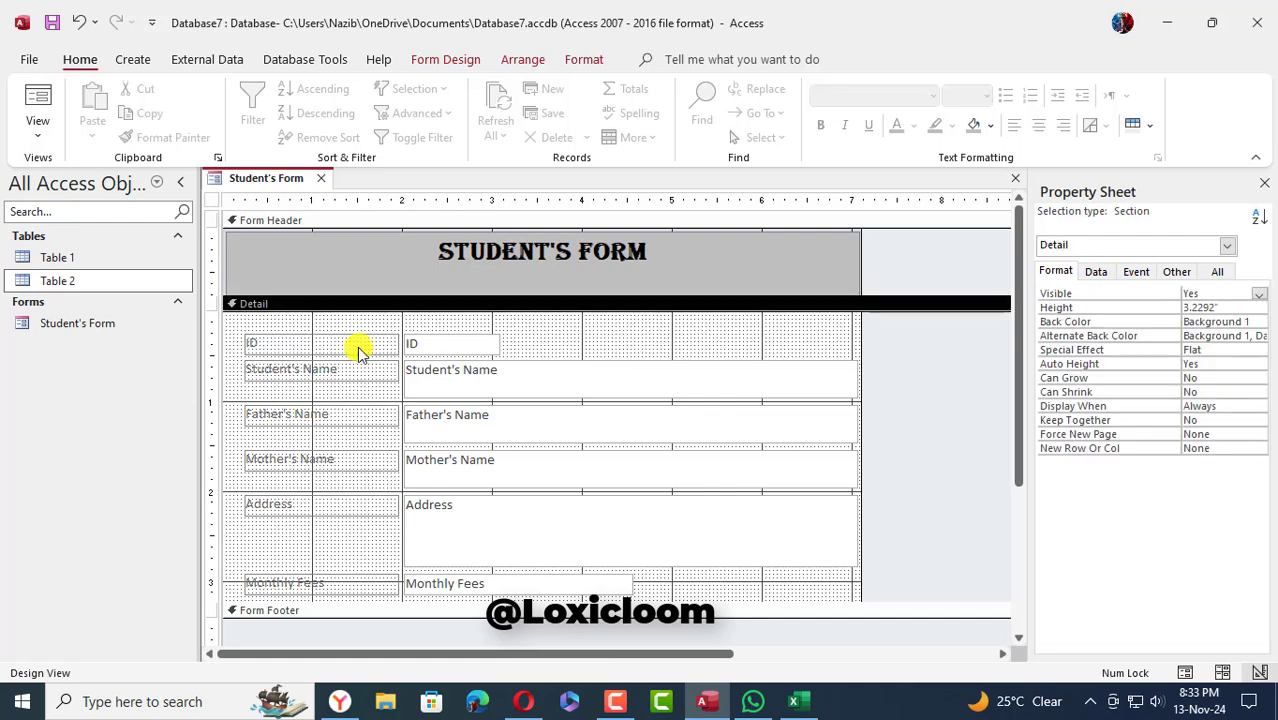
left_click(357, 346)
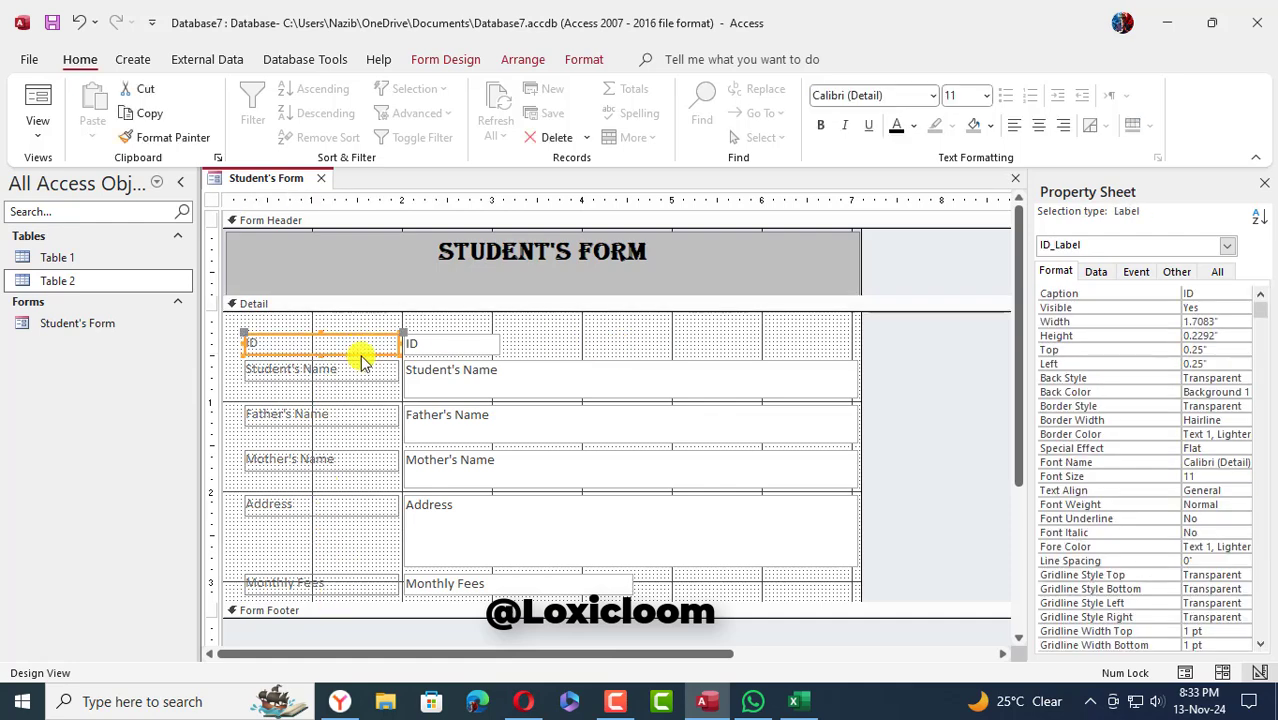
left_click(520, 347)
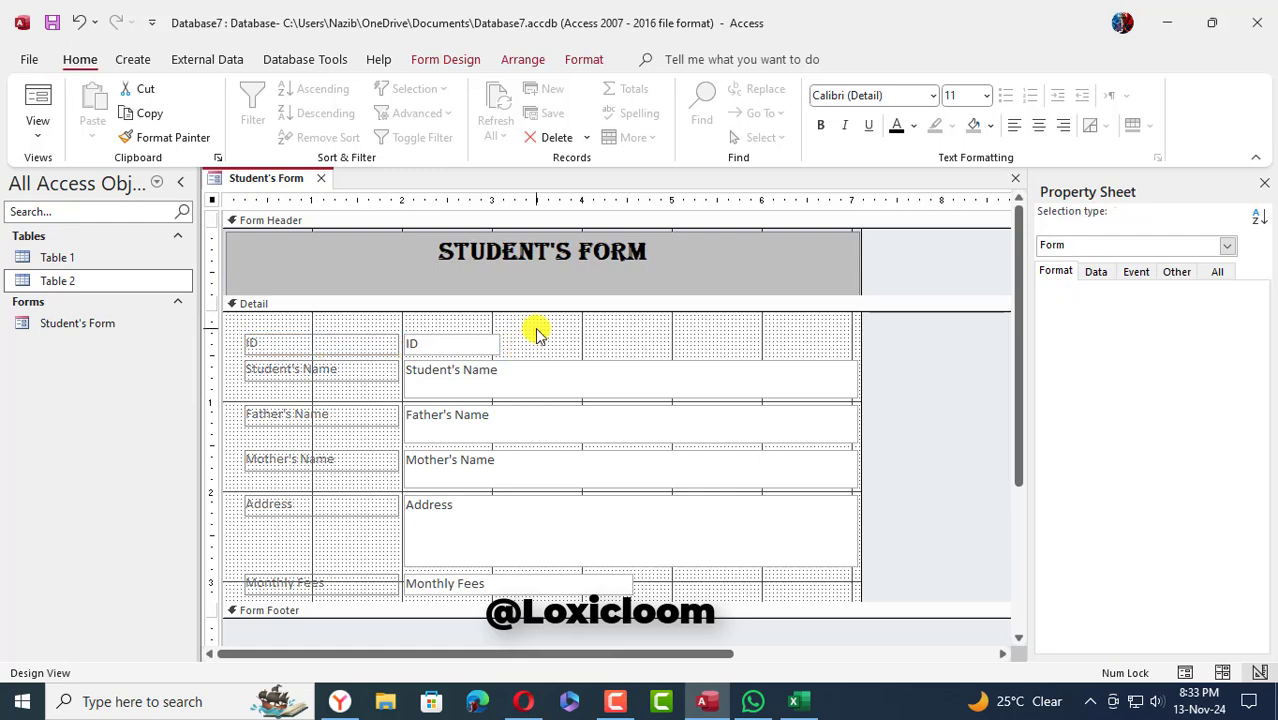
Centre and bold the six field labels in the Detail section, from ID to Monthly Fees, and set their font to Arial Black.
left_click(368, 345)
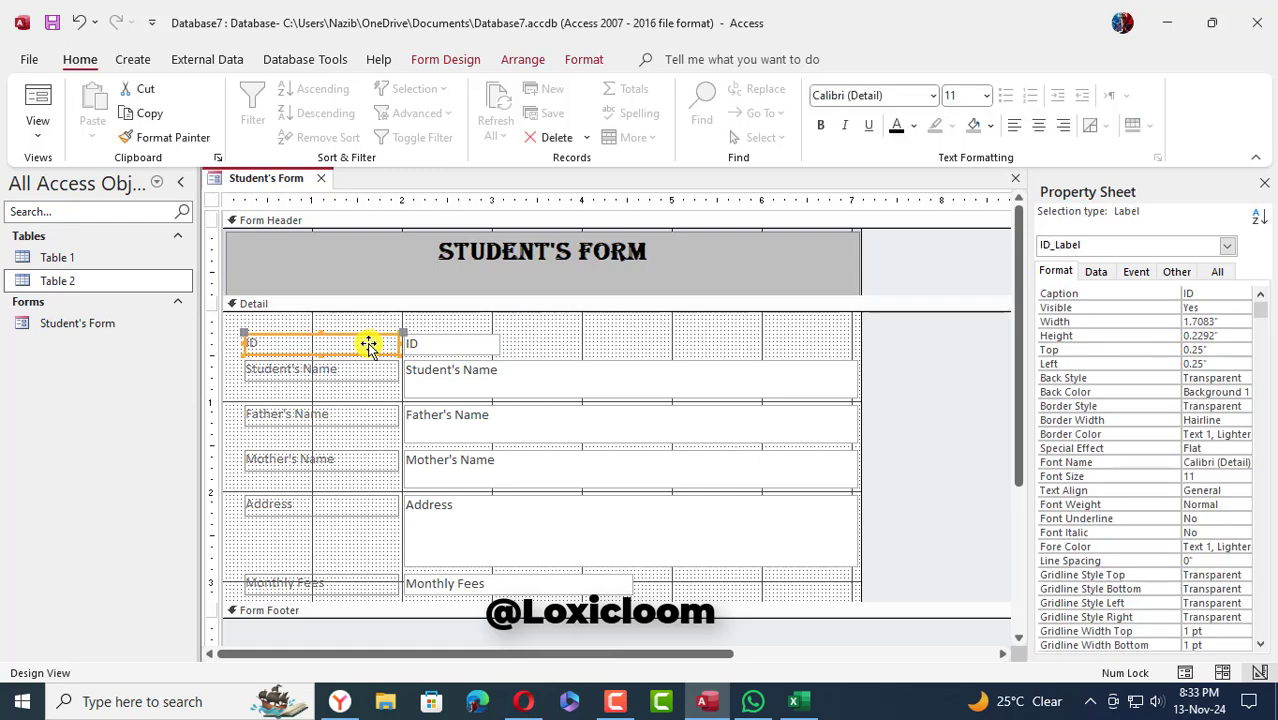
left_click(366, 373, "shift")
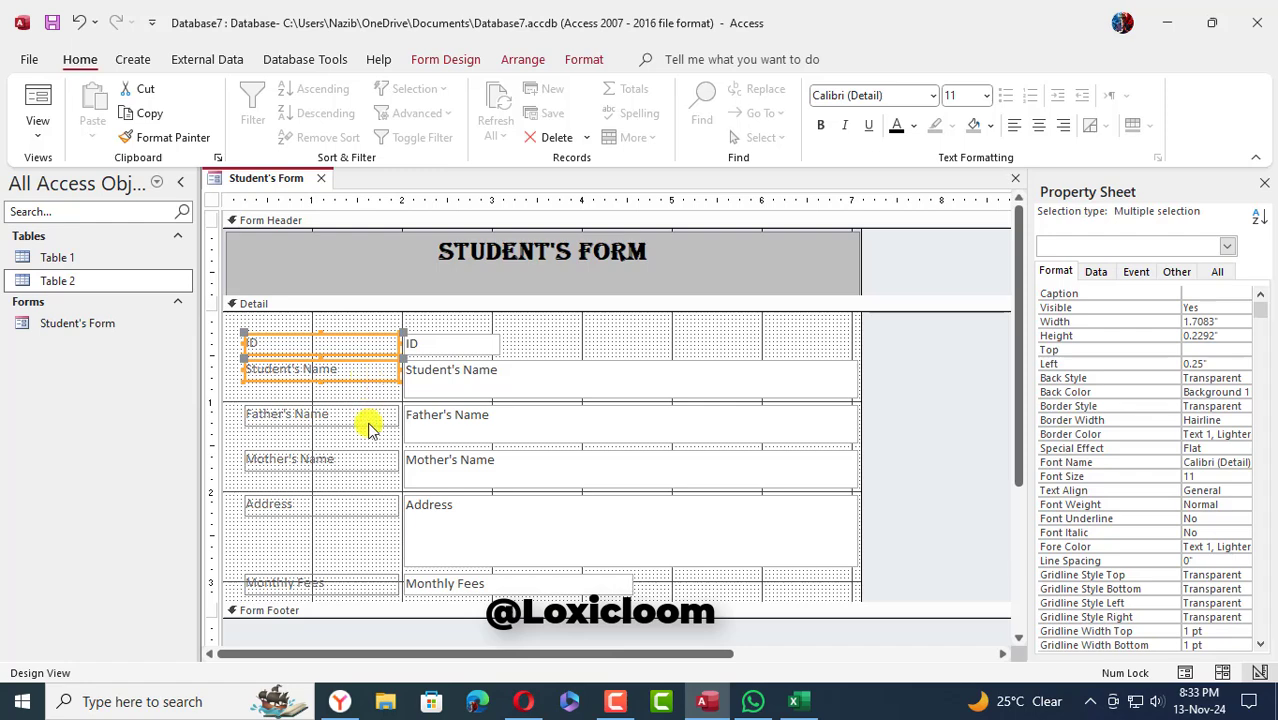
left_click(368, 420, "shift")
left_click(365, 466, "shift")
left_click(362, 508, "shift")
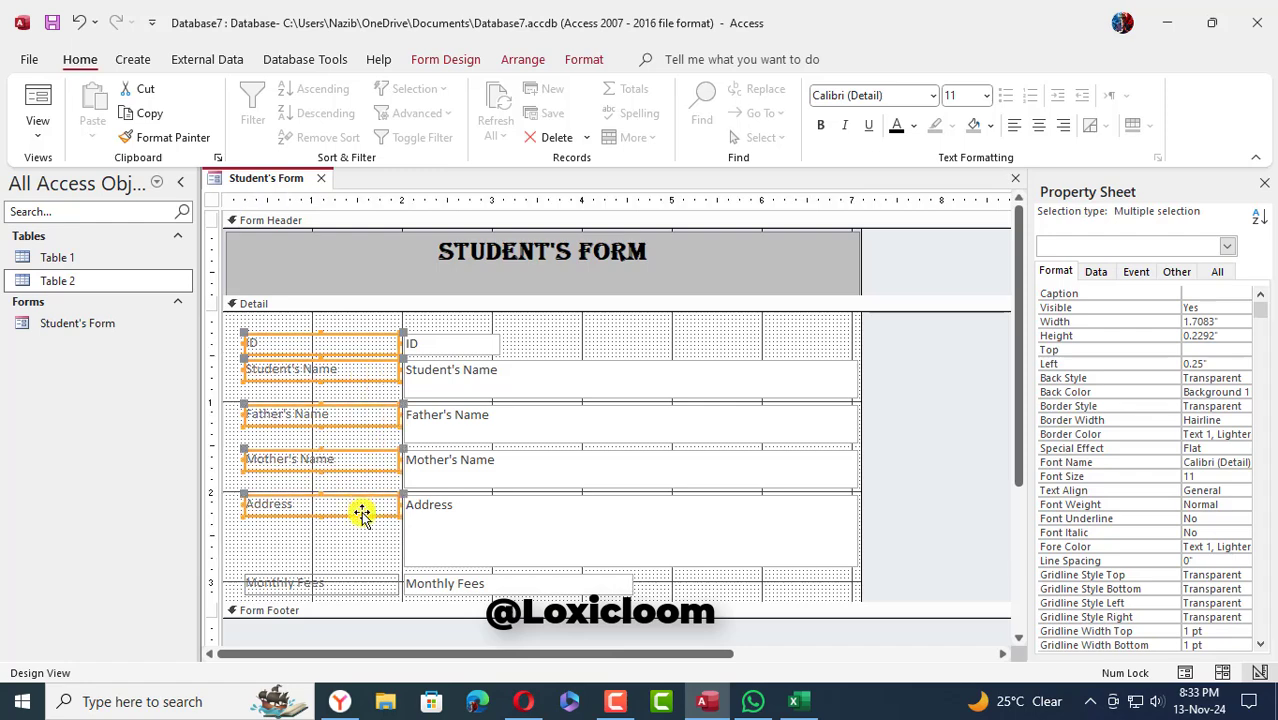
left_click(357, 588, "shift")
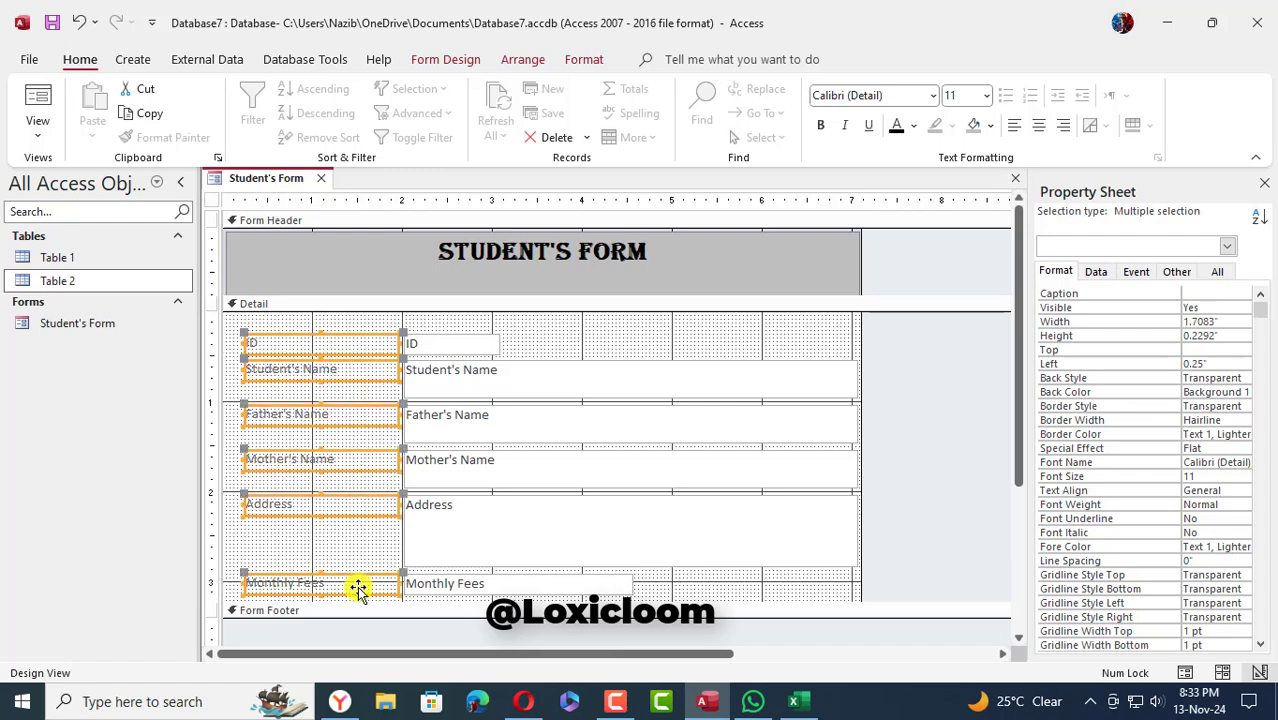
left_click(1040, 128)
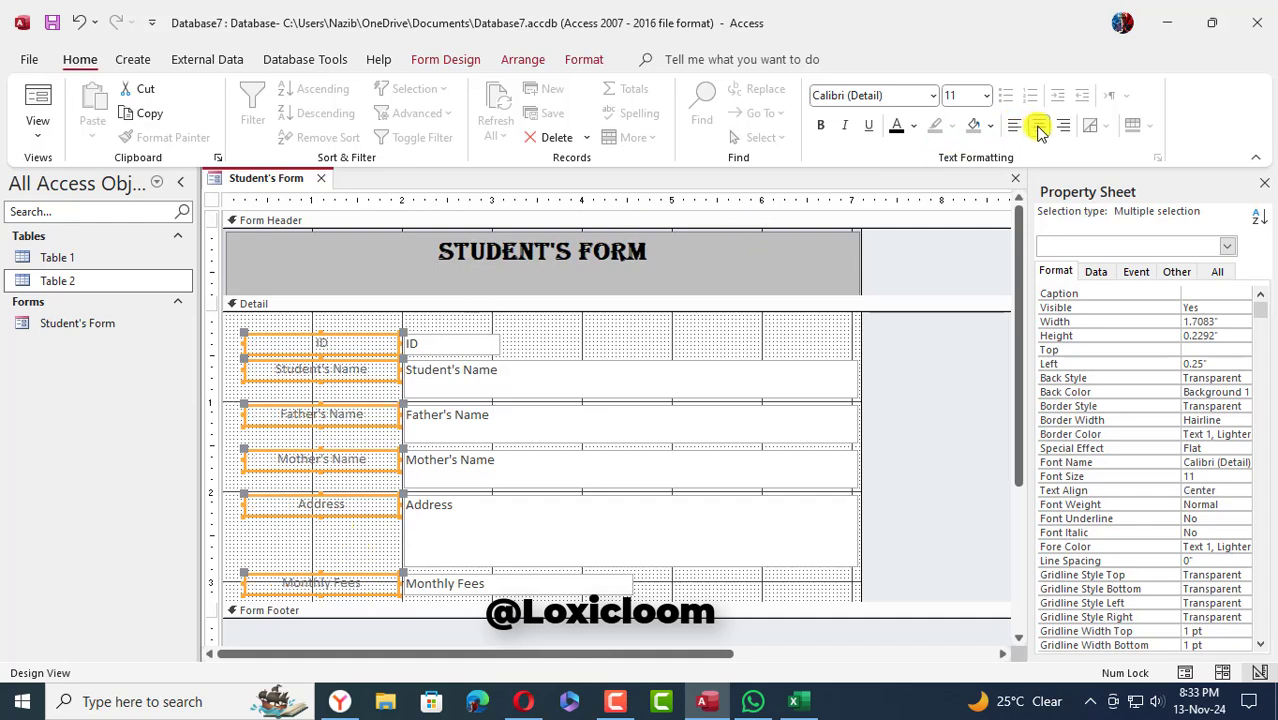
left_click(820, 126)
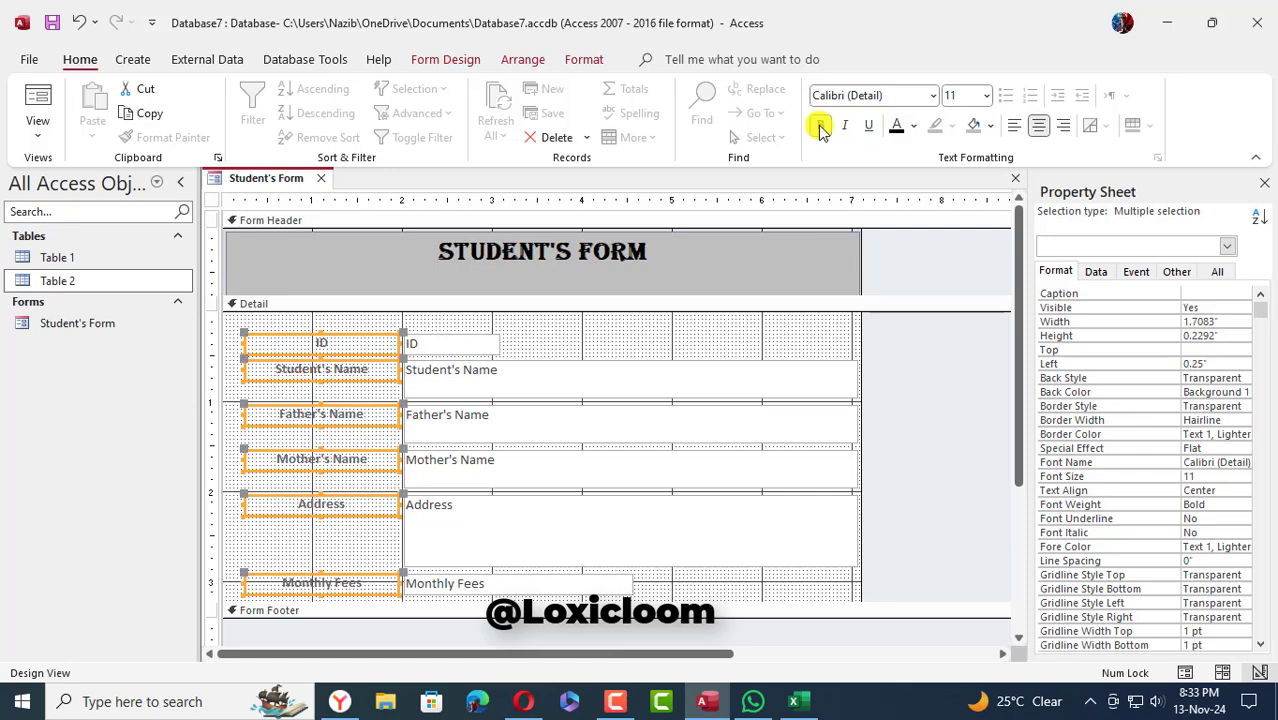
left_click(936, 95)
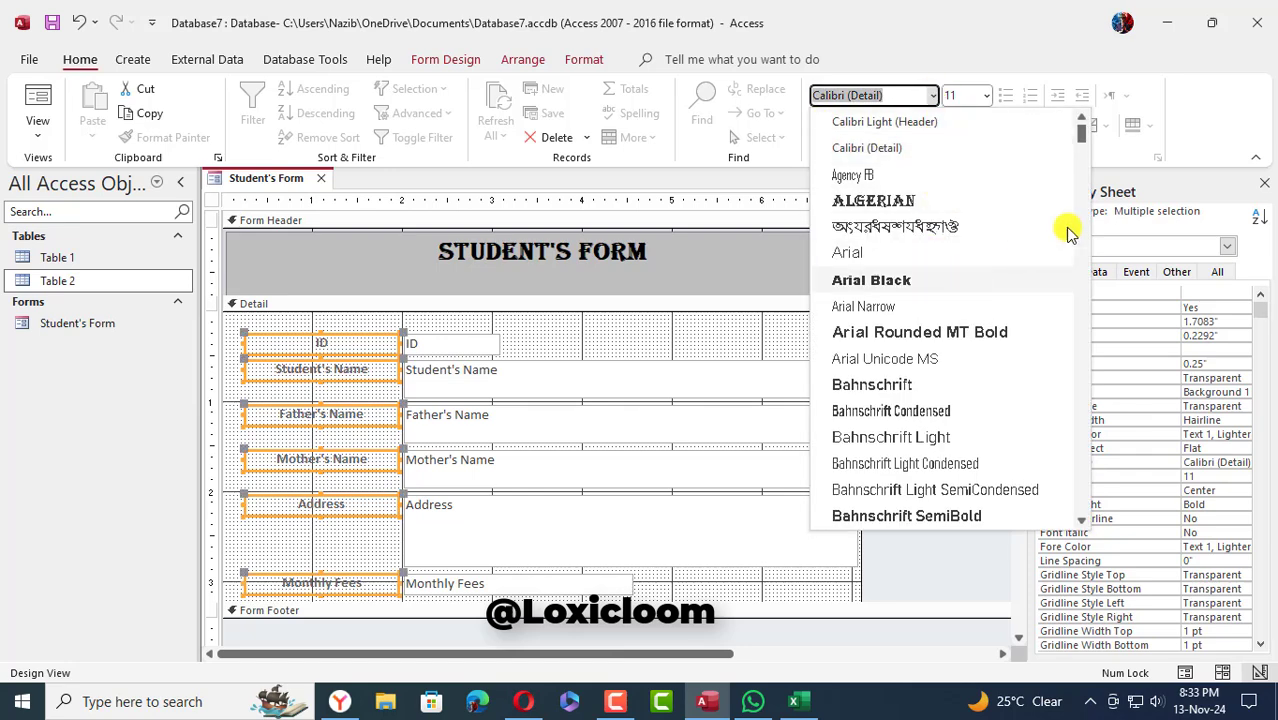
left_click(900, 281)
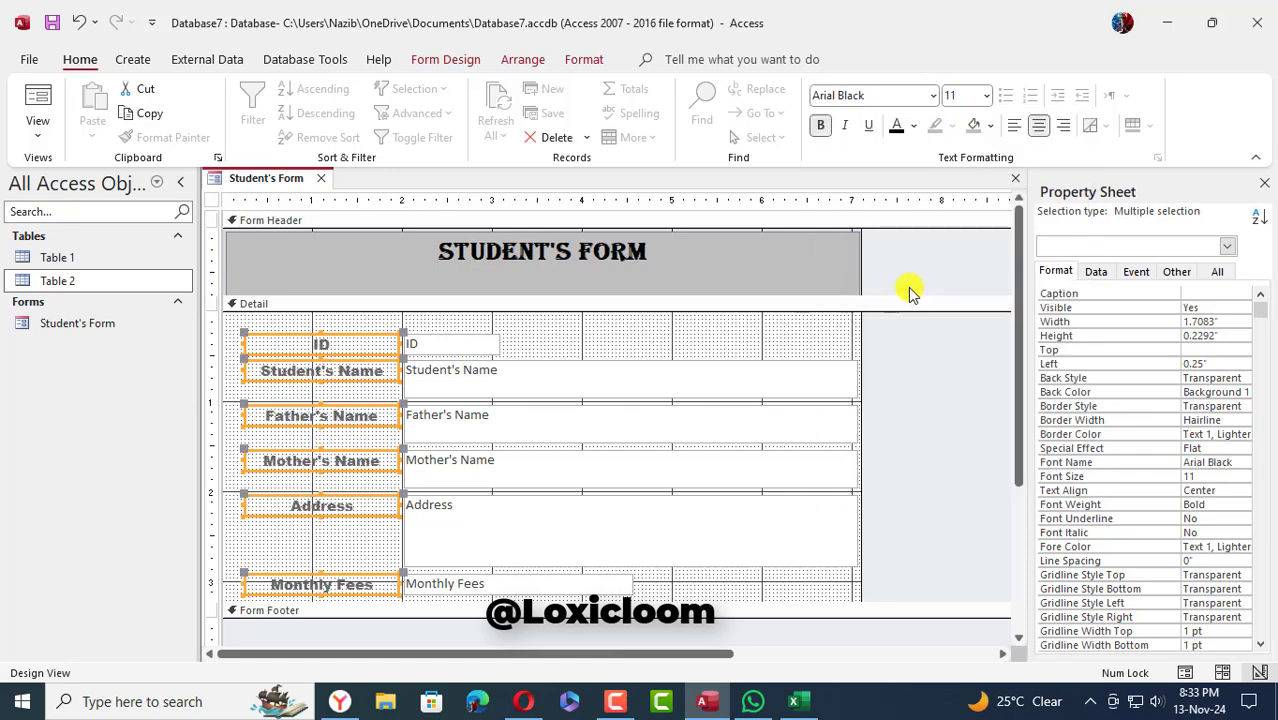
Fill the six field labels with a light blue Accent 5 theme shade and set their text to black.
left_click(990, 126)
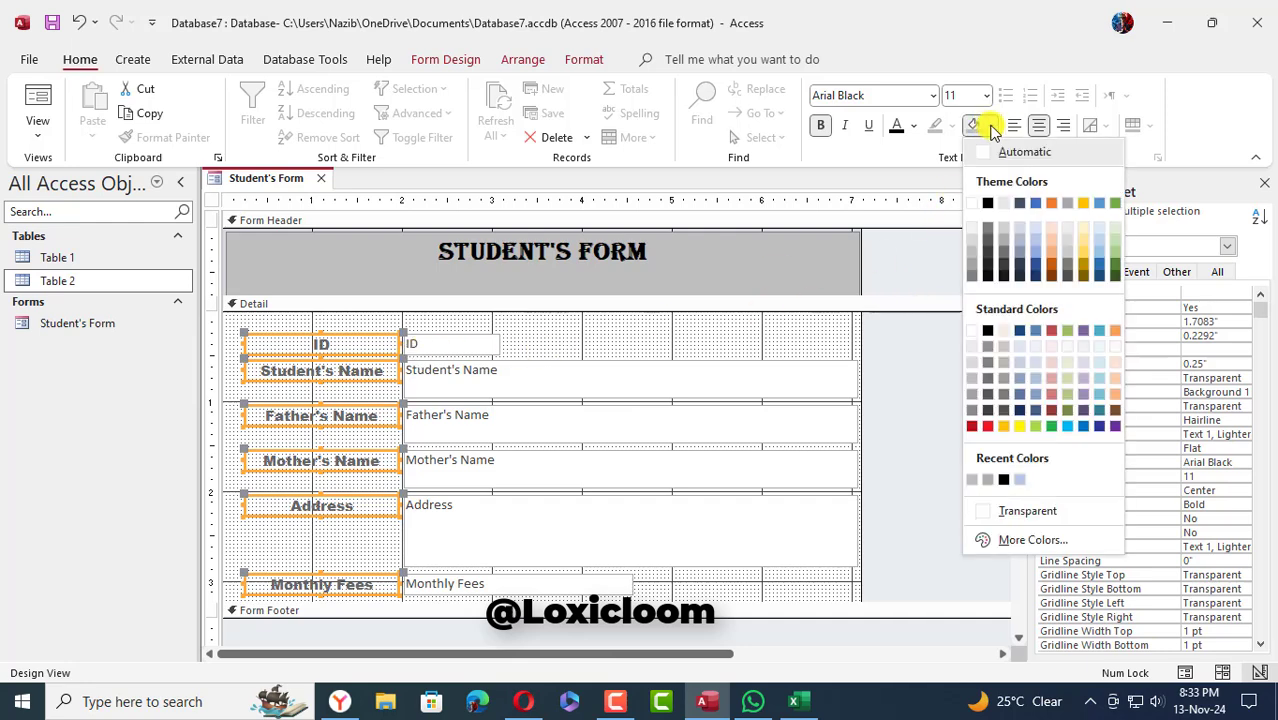
left_click(1100, 243)
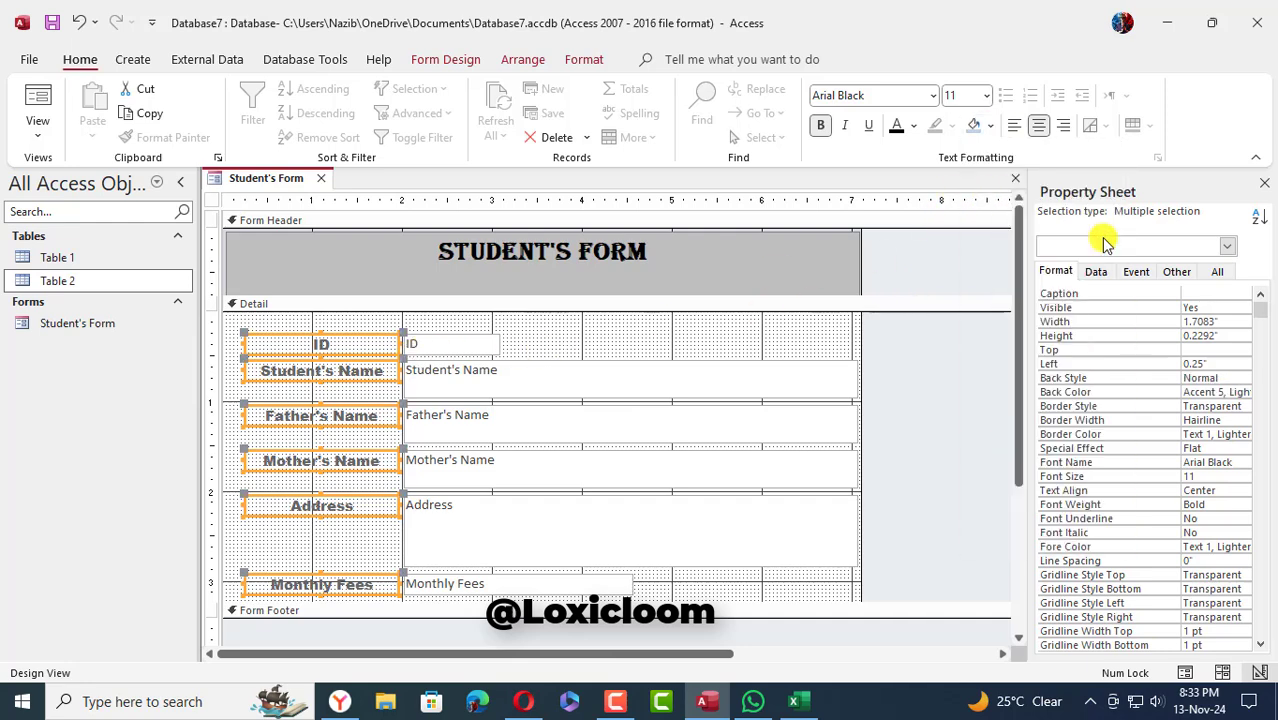
left_click(913, 126)
left_click(910, 153)
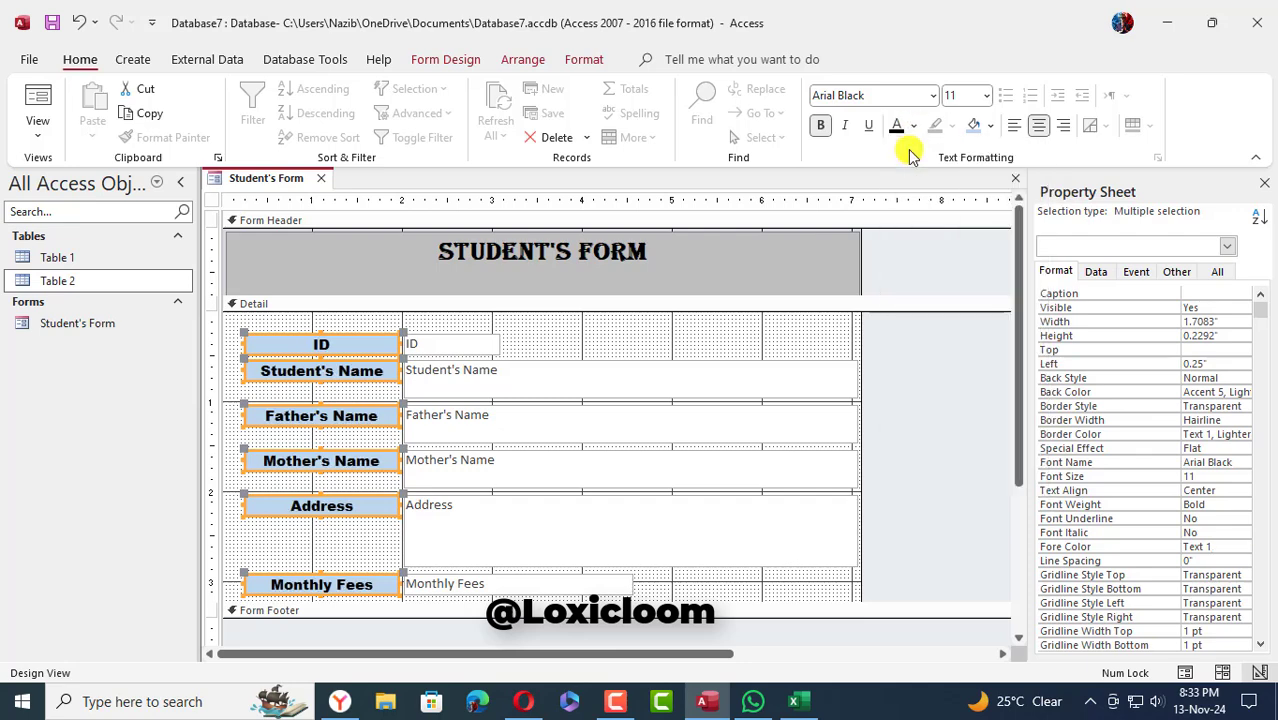
Fill the six field text boxes, from ID to Monthly Fees, with a medium blue, lighter Accent 1 theme shade.
left_click(621, 530)
left_click(491, 345)
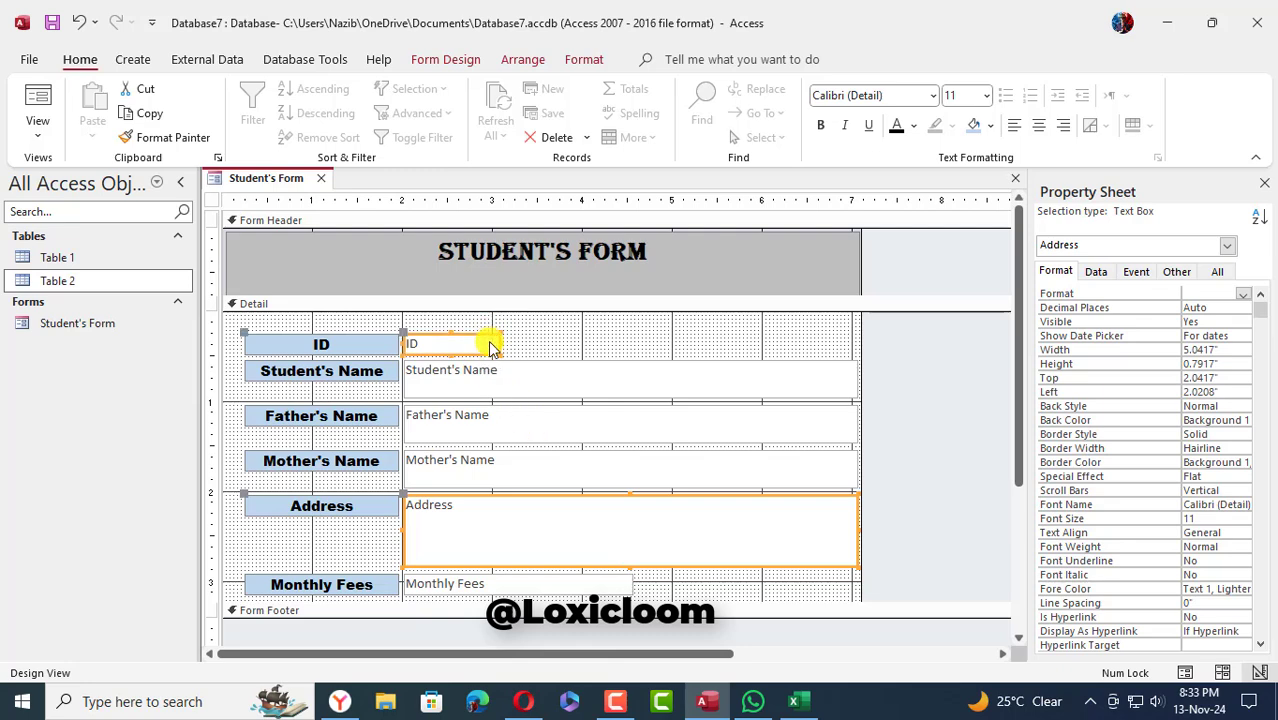
left_click(515, 372, "shift")
left_click(545, 418, "shift")
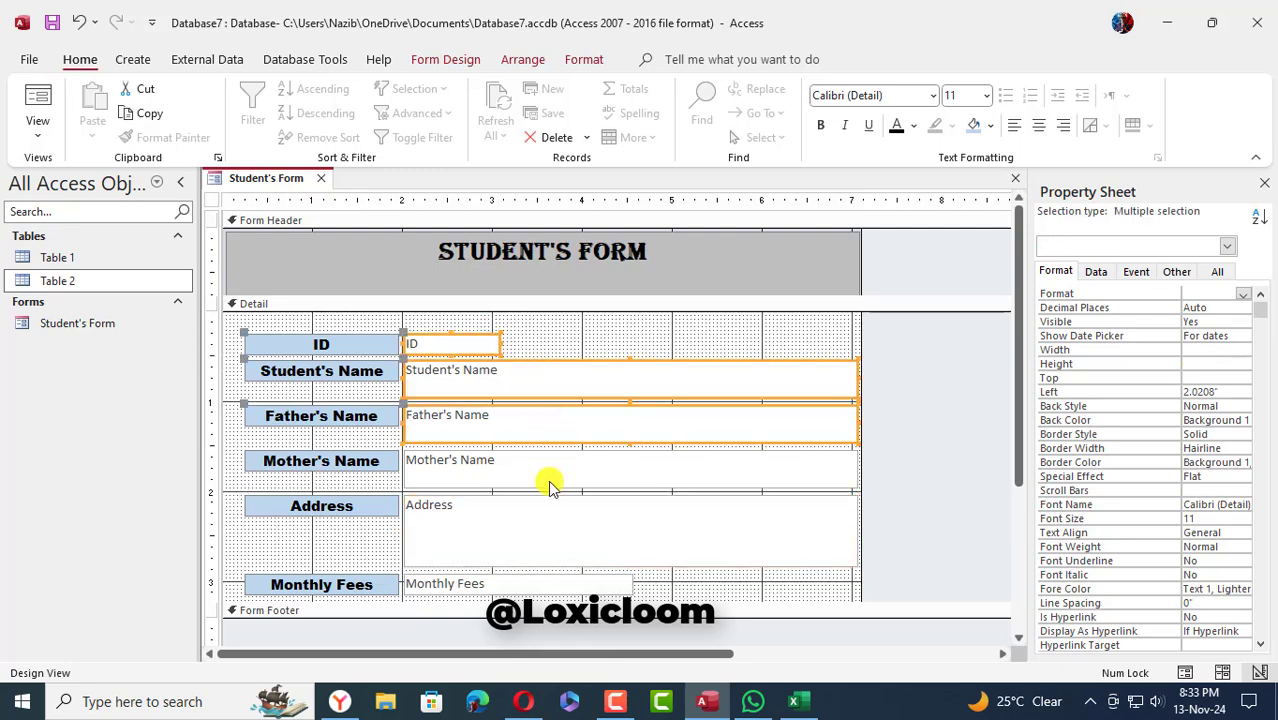
left_click(549, 478, "shift")
left_click(561, 522, "shift")
left_click(565, 583, "shift")
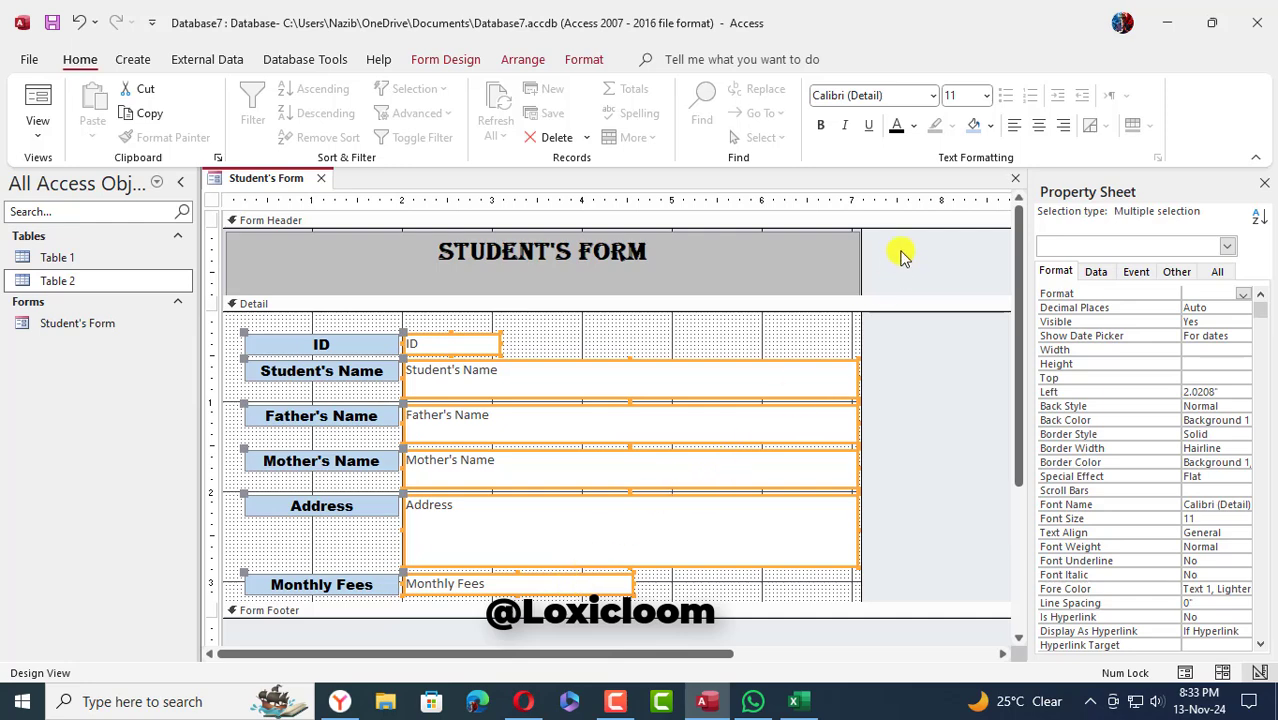
left_click(990, 125)
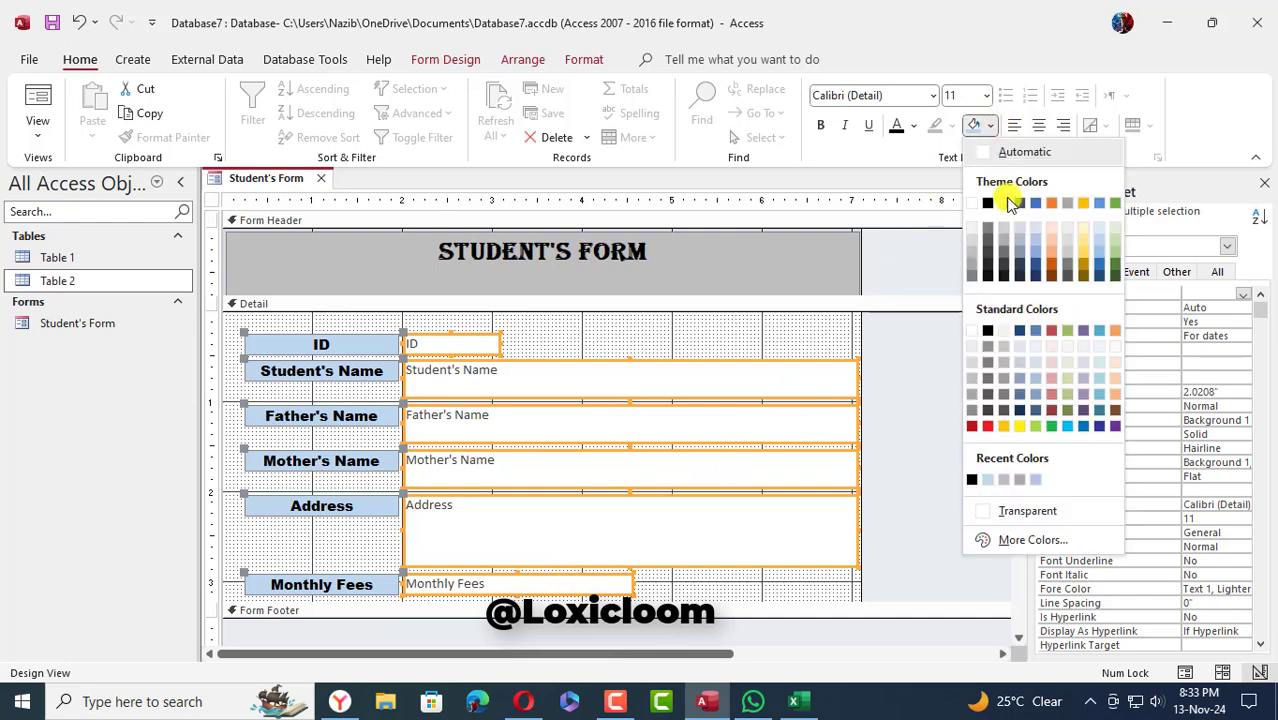
left_click(1037, 265)
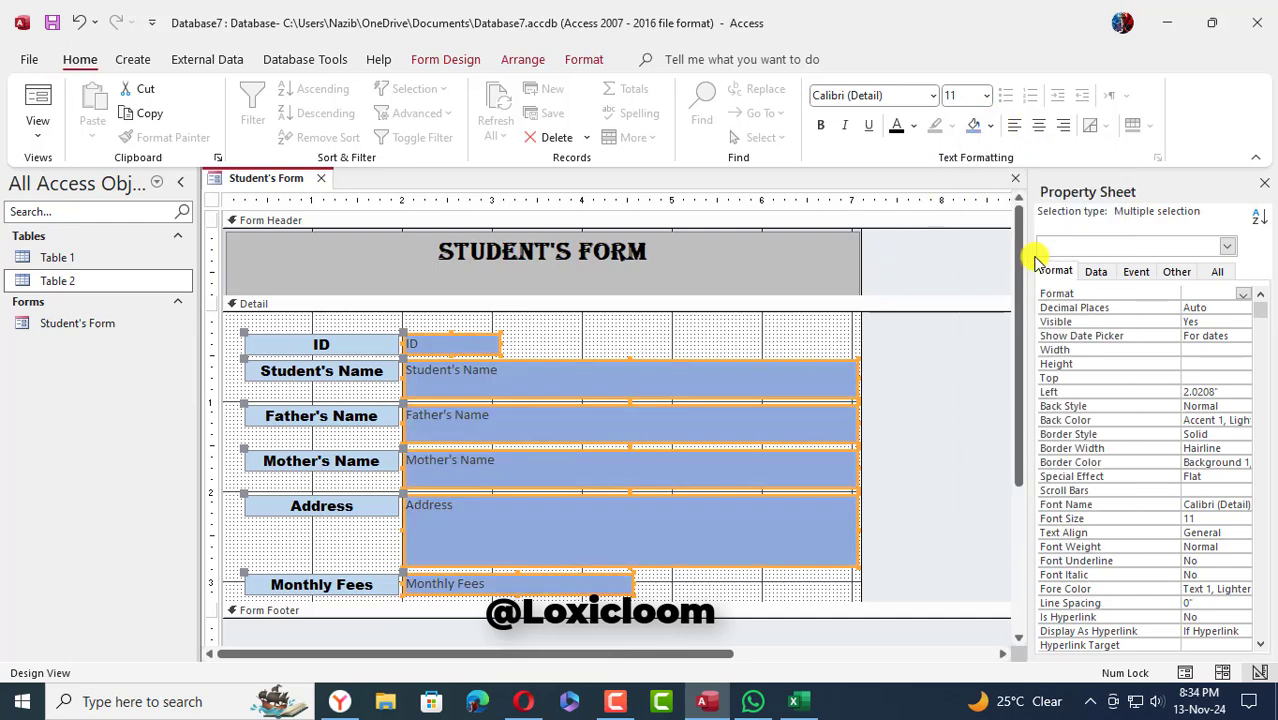
Make the text in the six field boxes black and bold, keeping the general alignment instead of centring it.
left_click(913, 126)
left_click(907, 150)
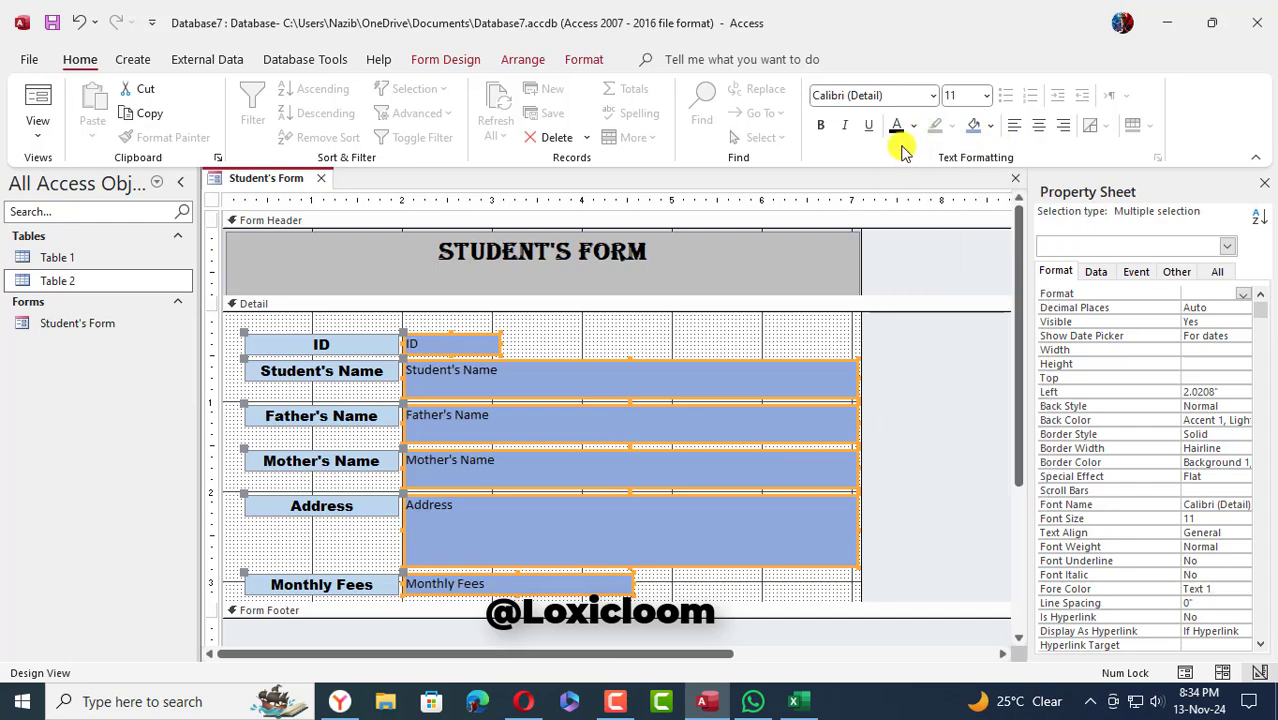
left_click(822, 126)
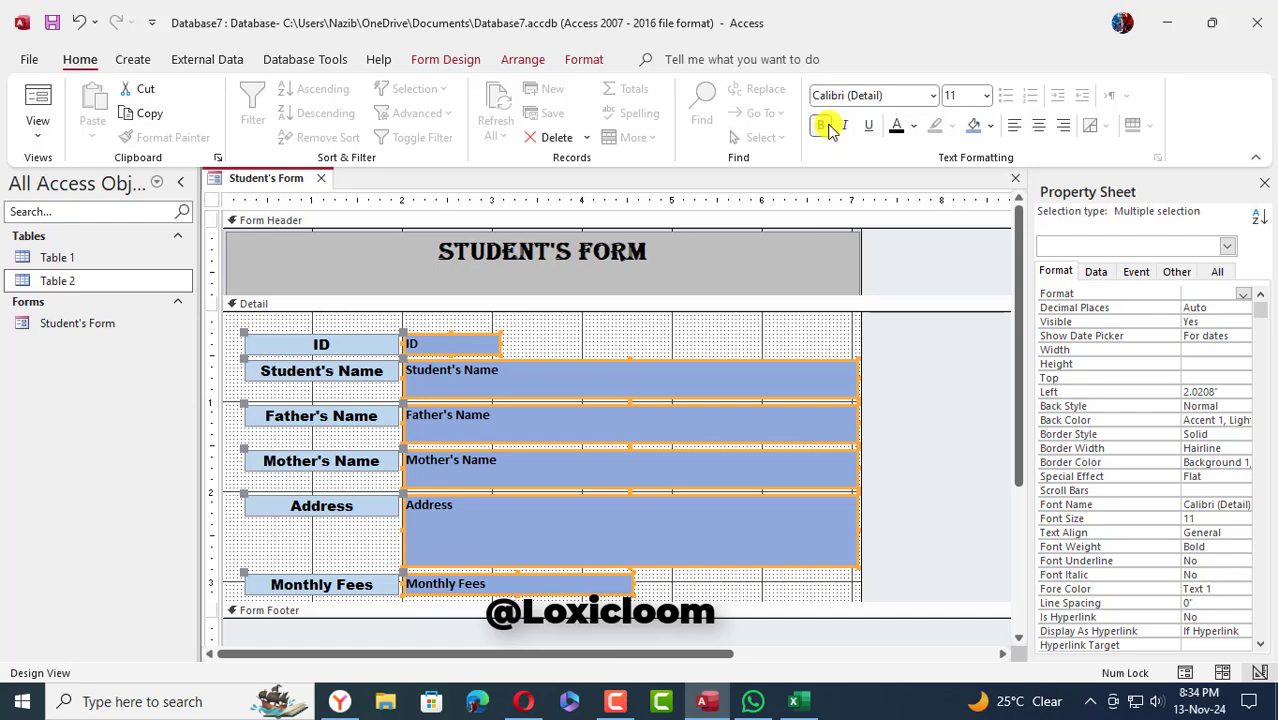
left_click(1040, 128)
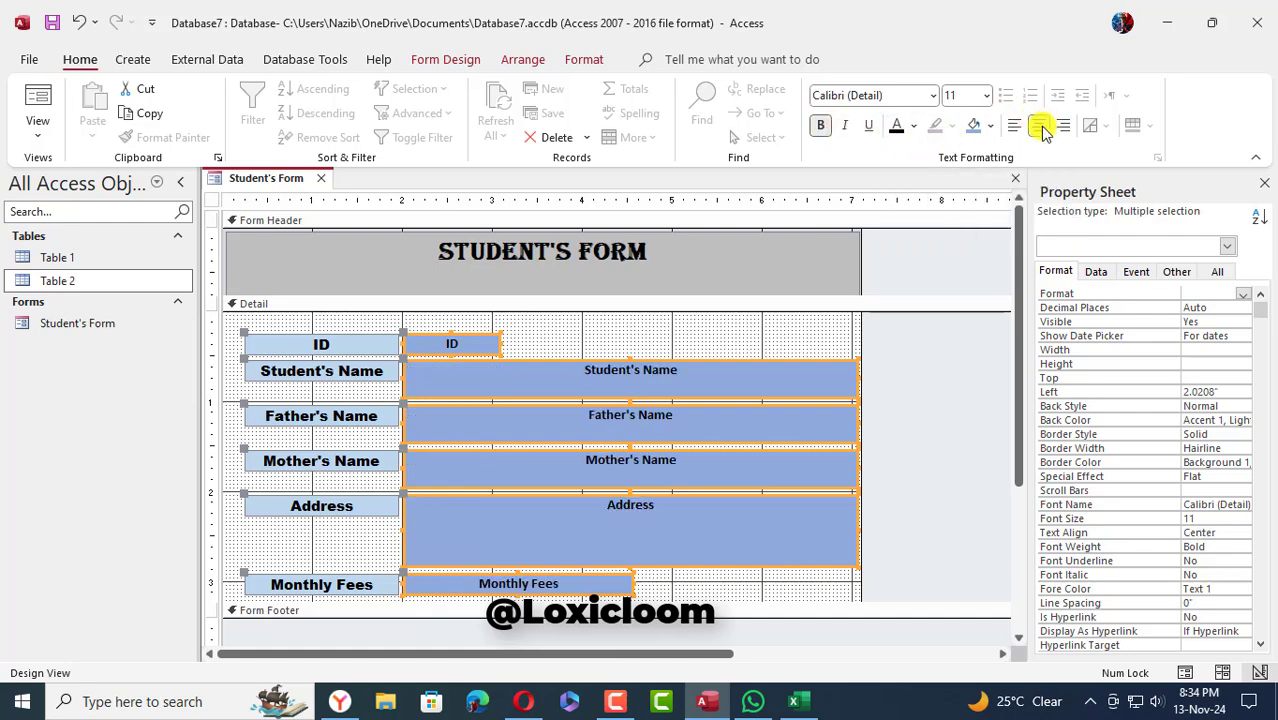
left_click(1040, 126)
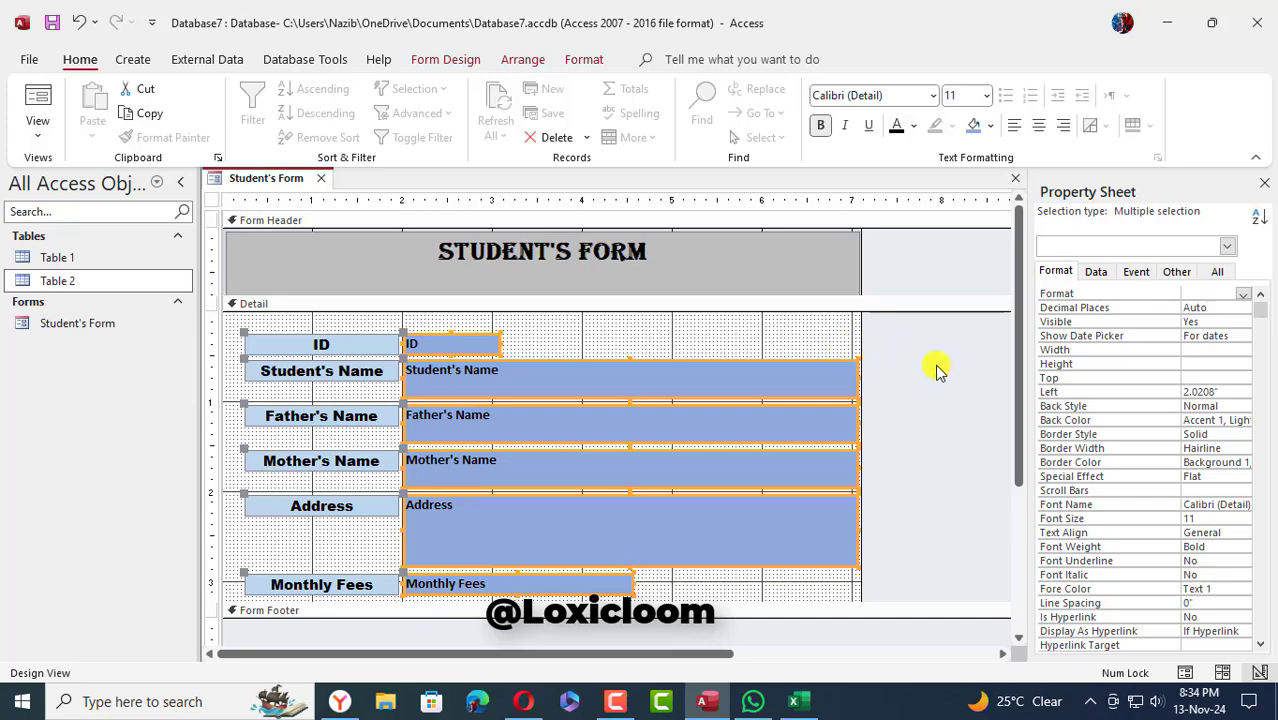
Fill the Detail section's background with a light green Accent 6 theme shade and extend its height to about 4.08 inches.
left_click_drag(1015, 305, 778, 326)
left_click(778, 326)
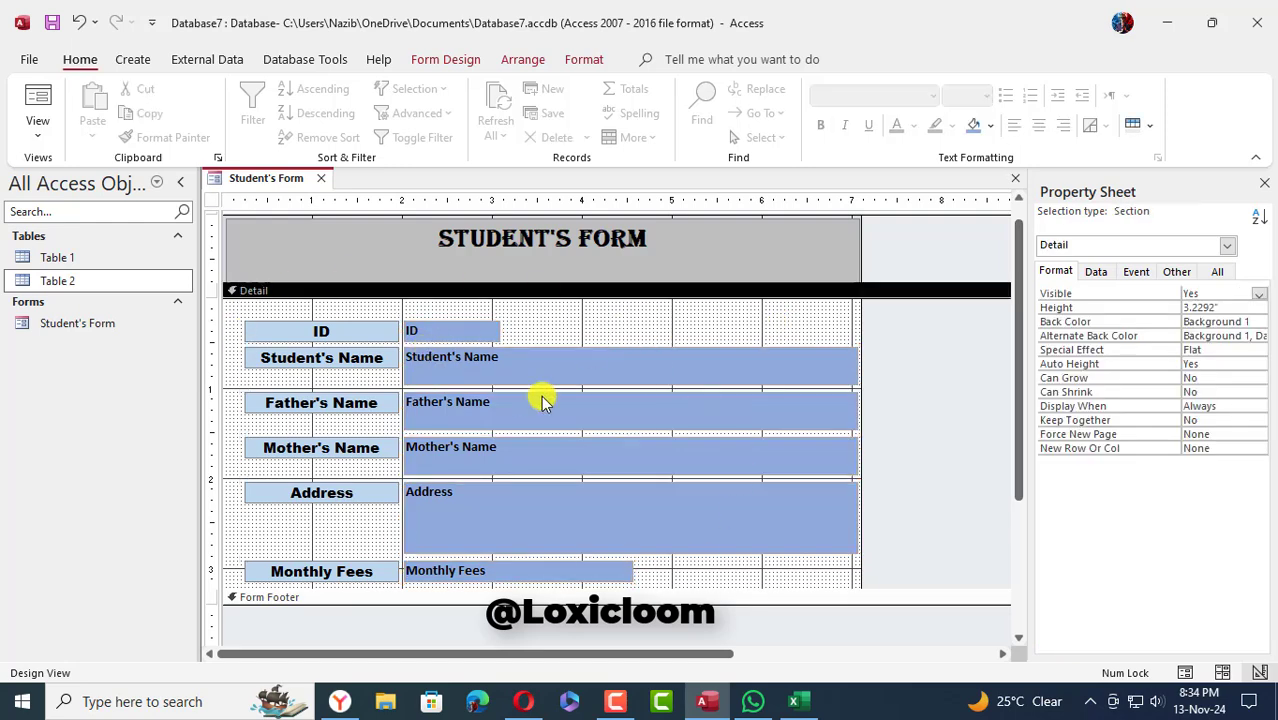
left_click(691, 325)
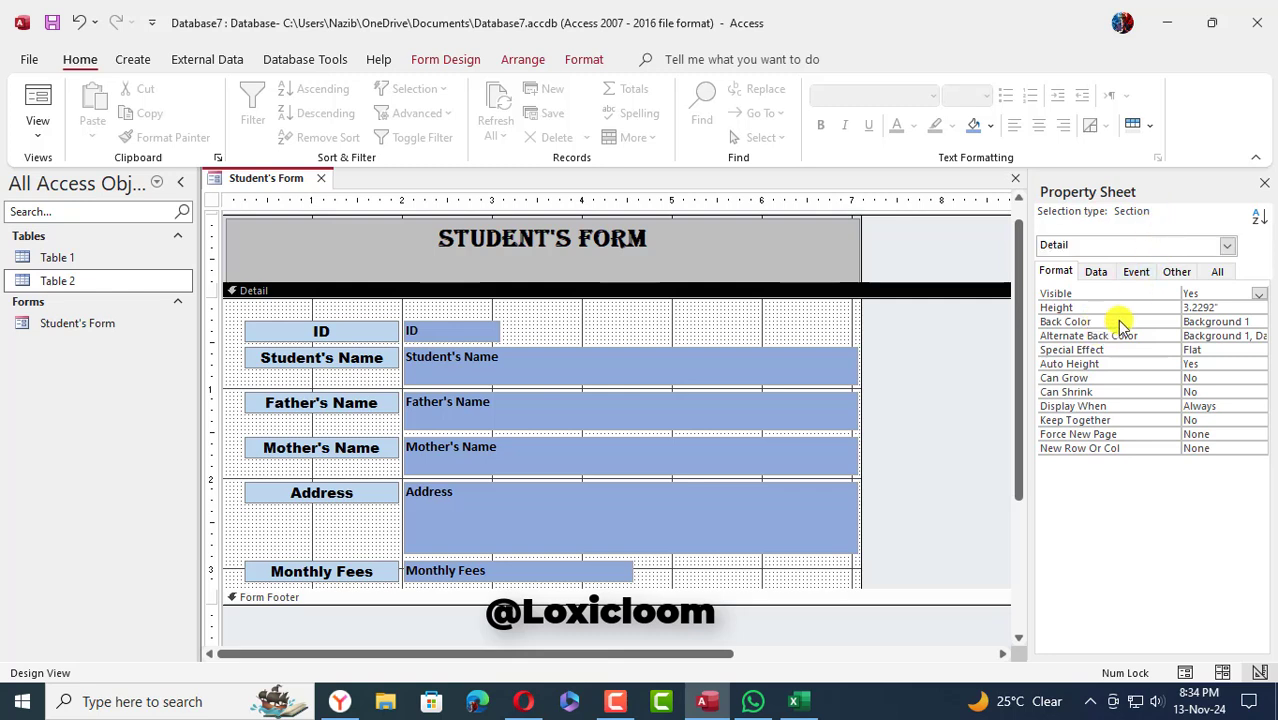
left_click(1238, 321)
left_click(1243, 321)
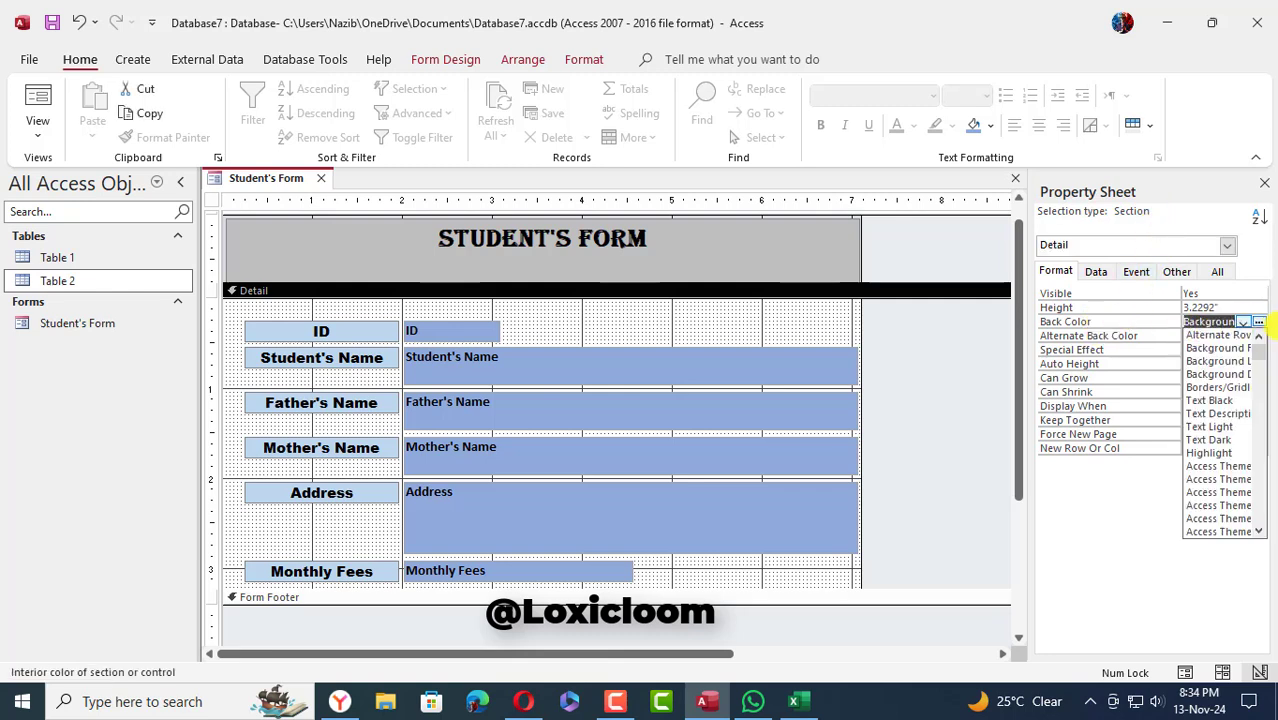
left_click(1259, 321)
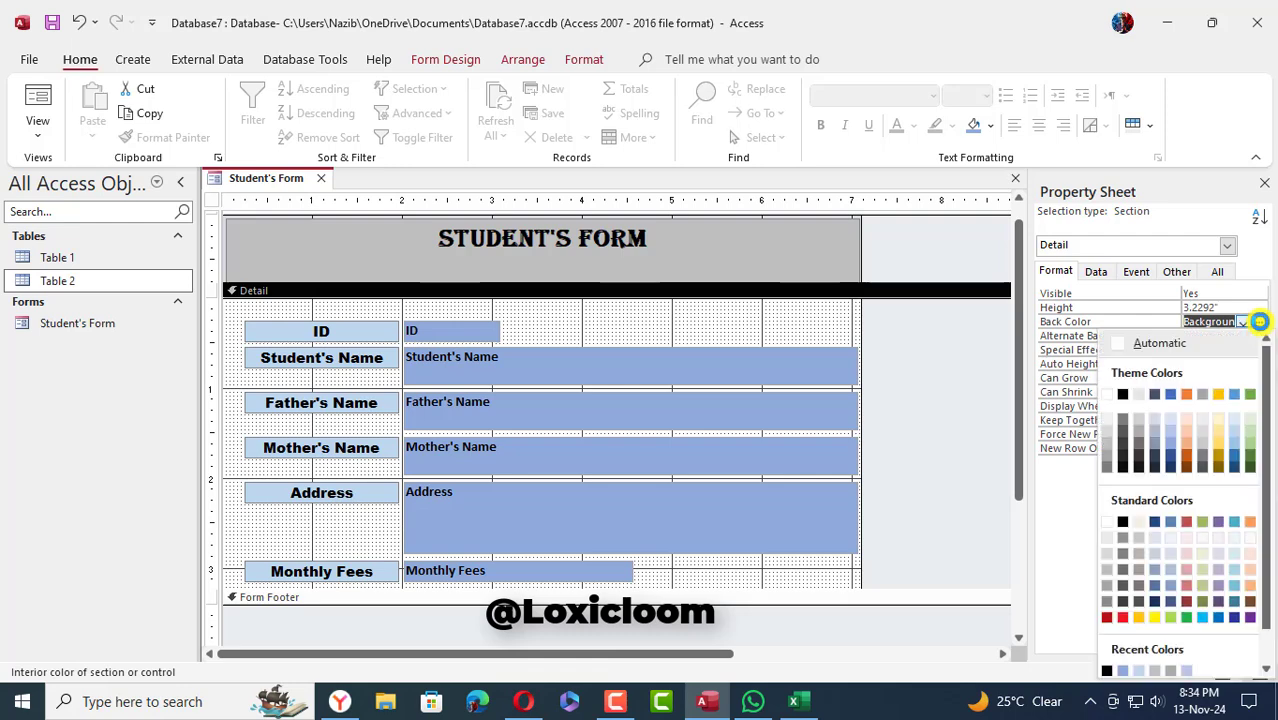
left_click(1250, 442)
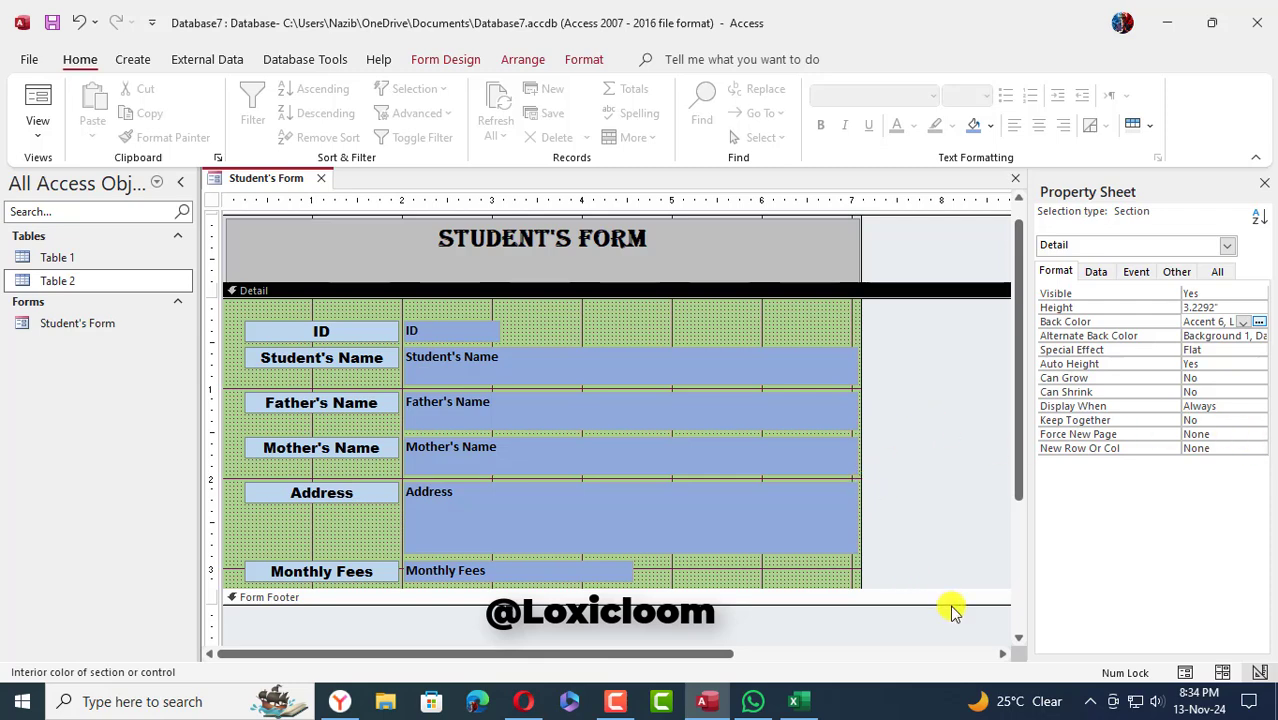
left_click_drag(1013, 442, 1018, 510)
left_click_drag(653, 526, 646, 611)
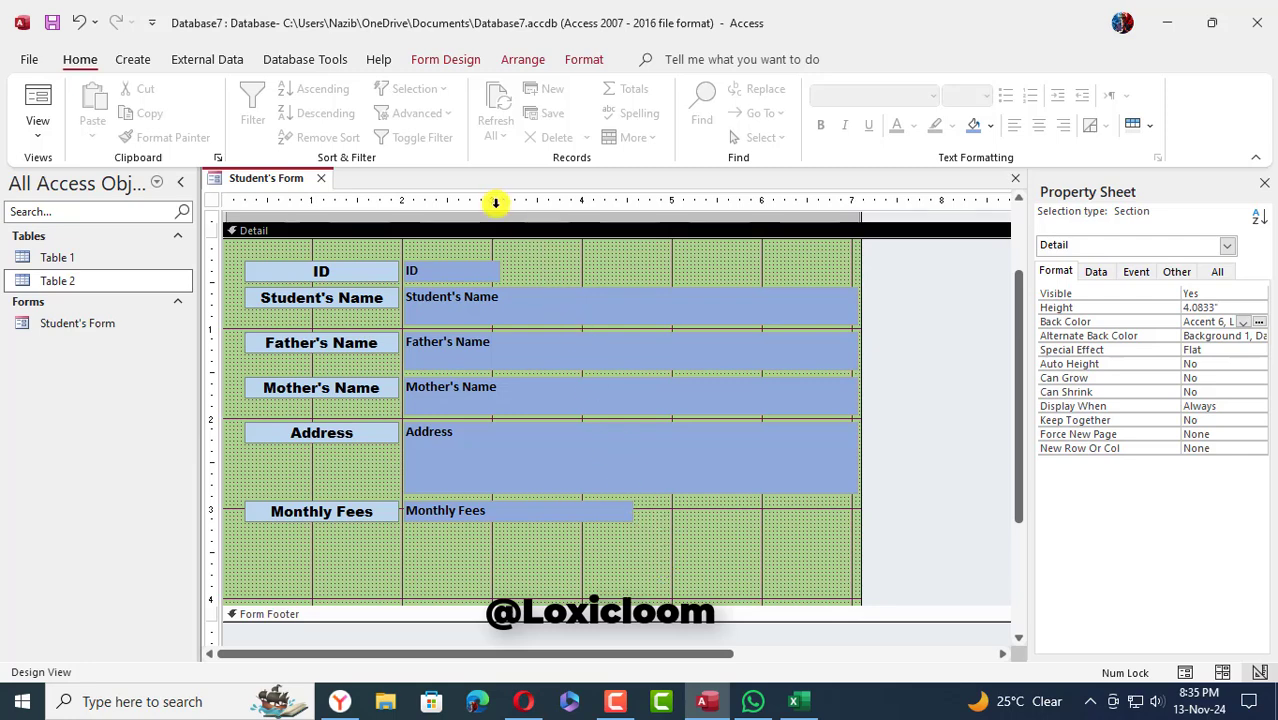
Add a command button below the Monthly Fees label with the Undo Record operation, showing the text Undo Record.
left_click(436, 62)
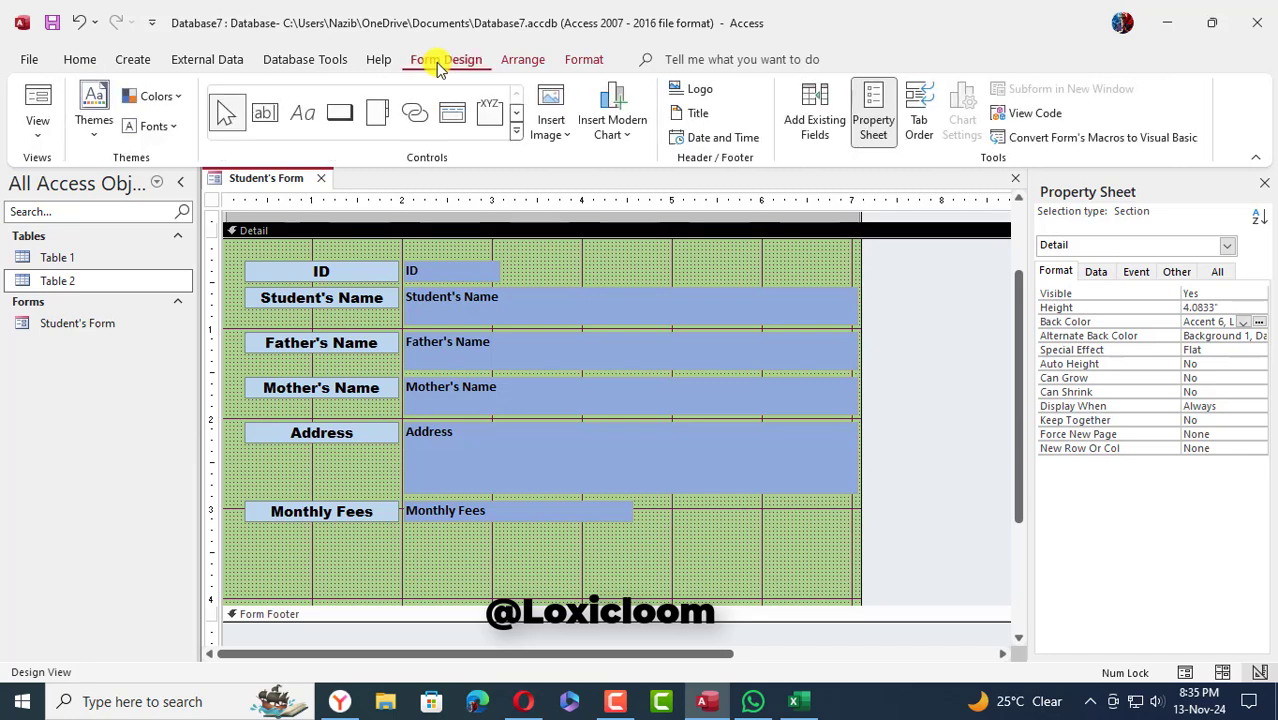
left_click(340, 113)
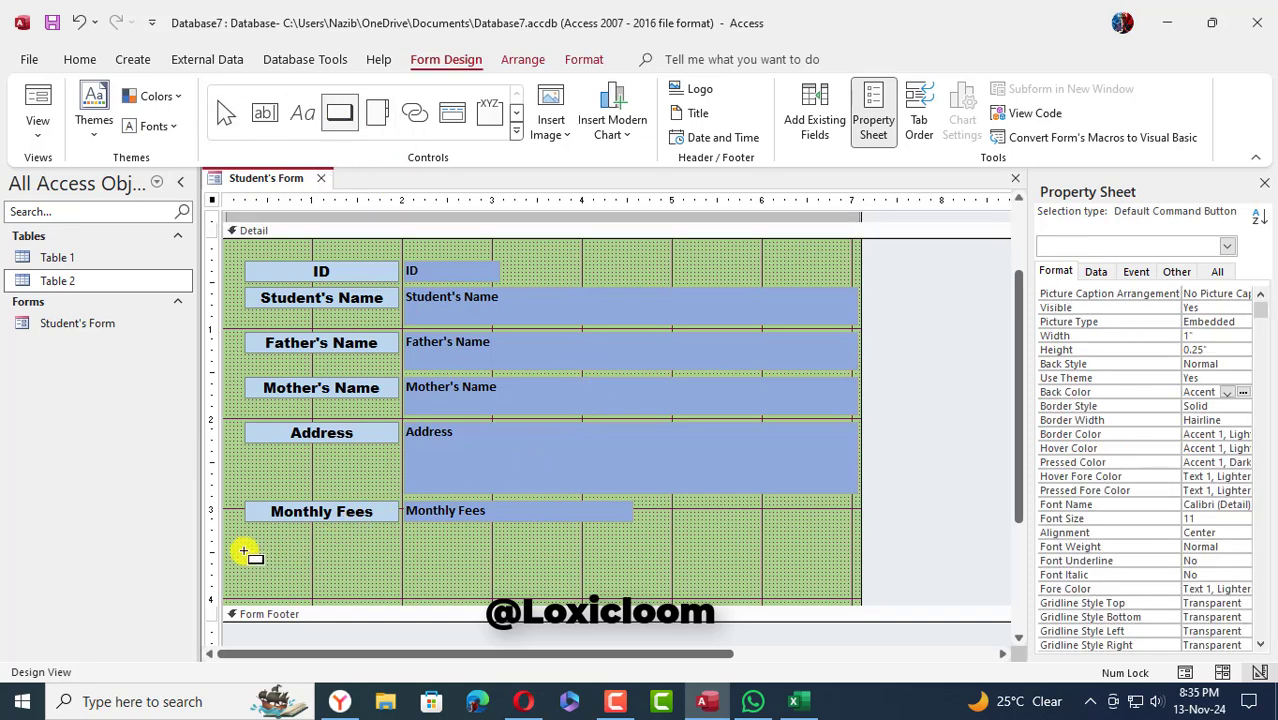
left_click_drag(243, 551, 362, 583)
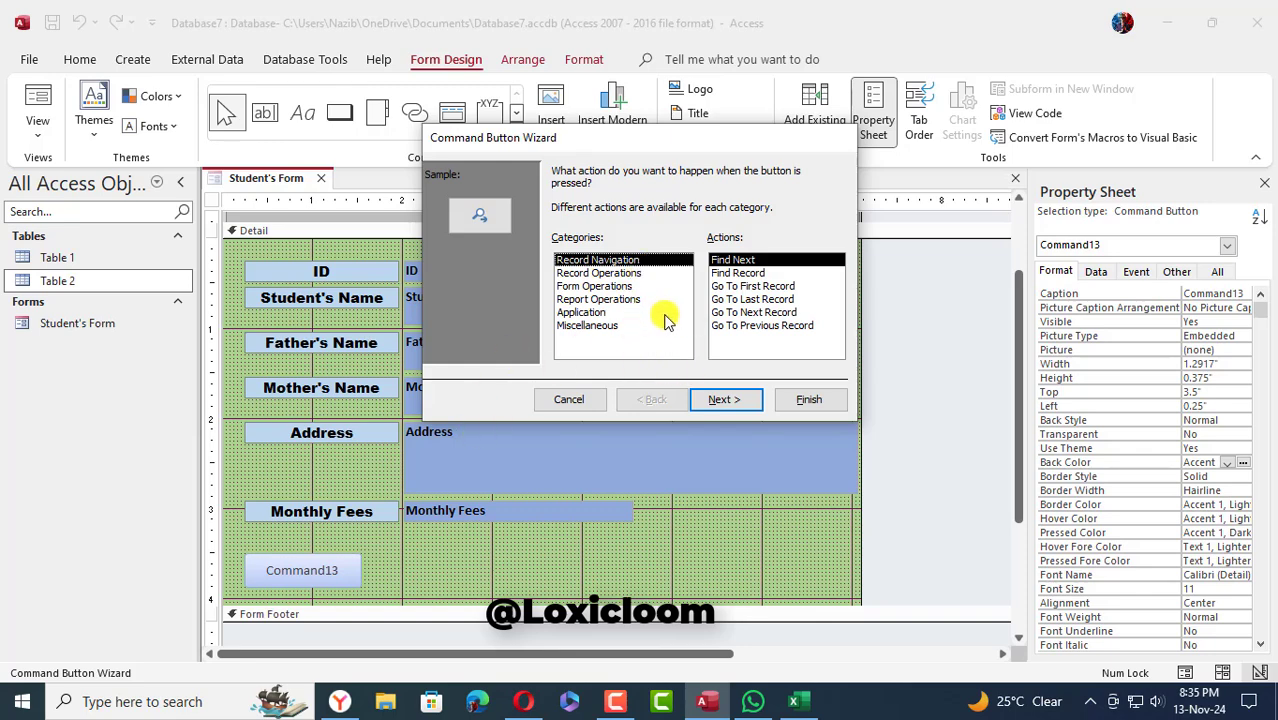
left_click(610, 273)
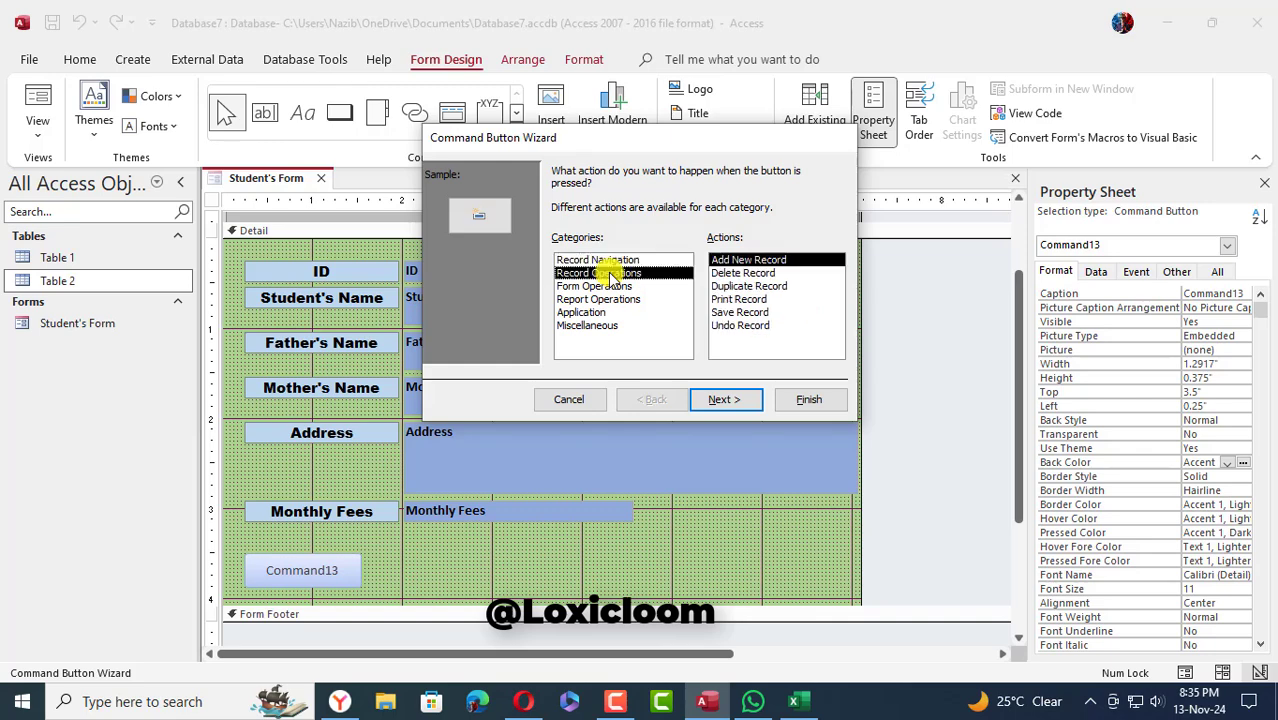
left_click(758, 275)
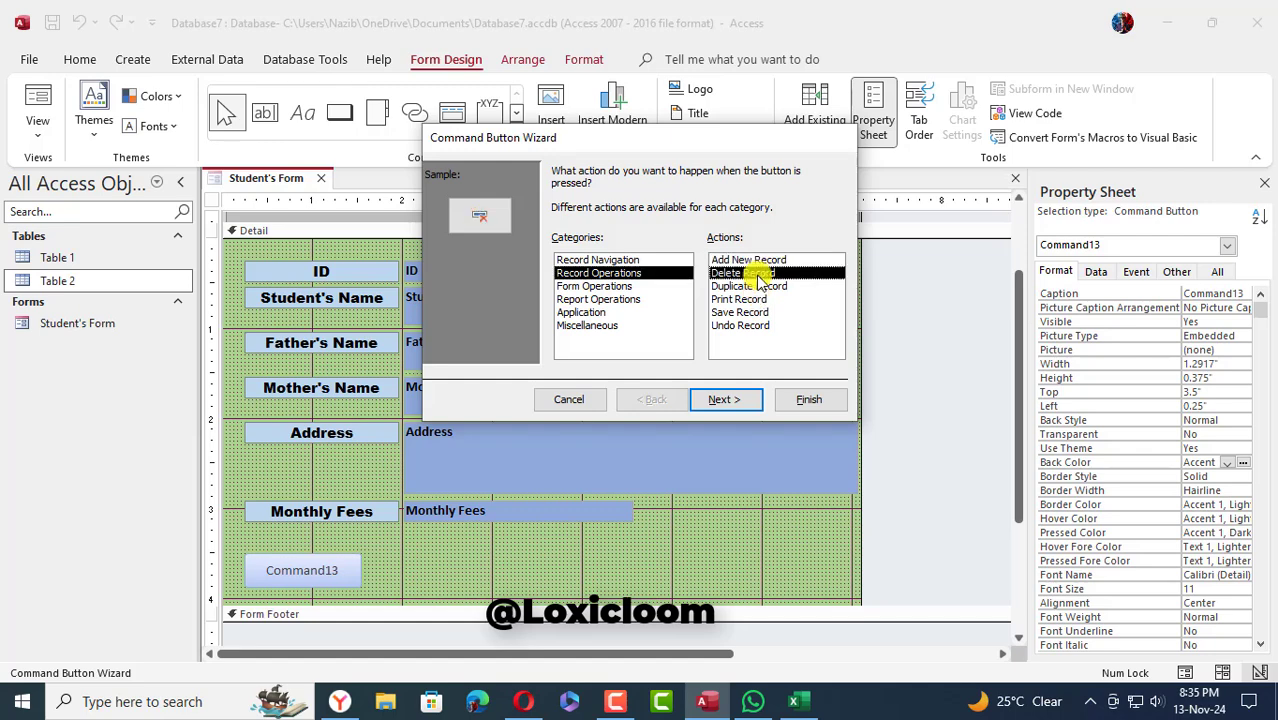
left_click(755, 327)
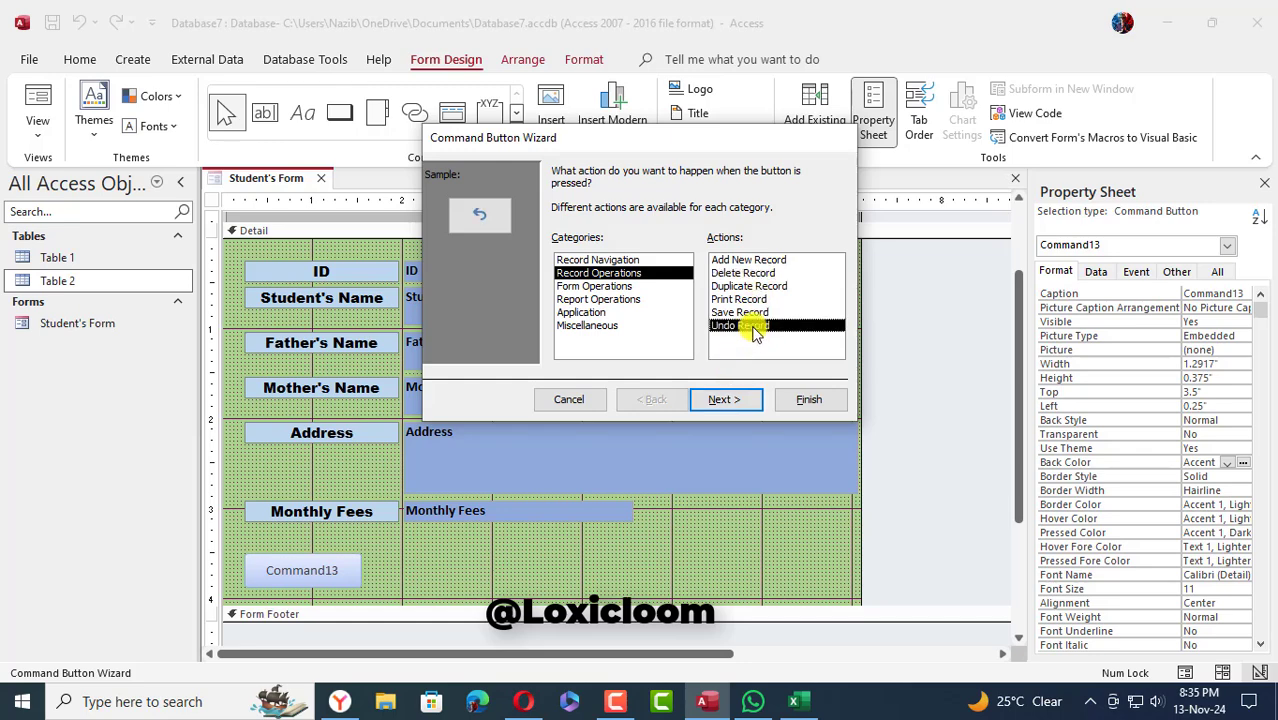
left_click(735, 399)
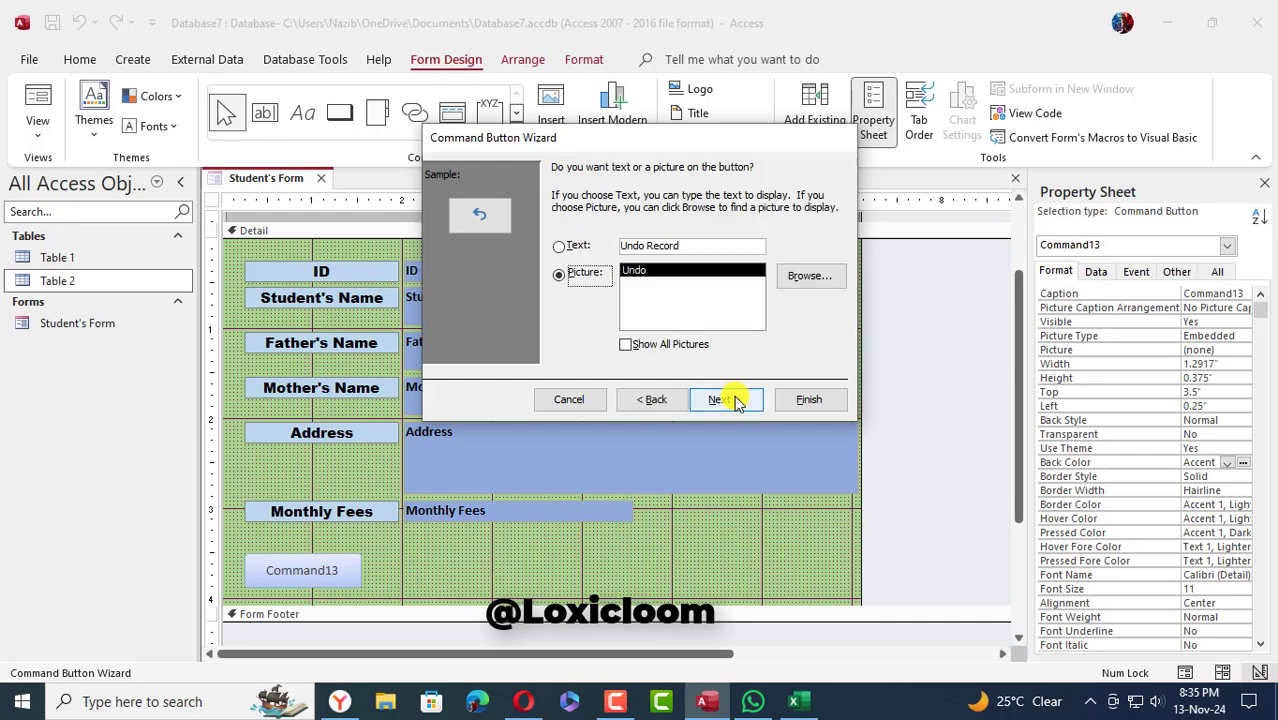
left_click(560, 247)
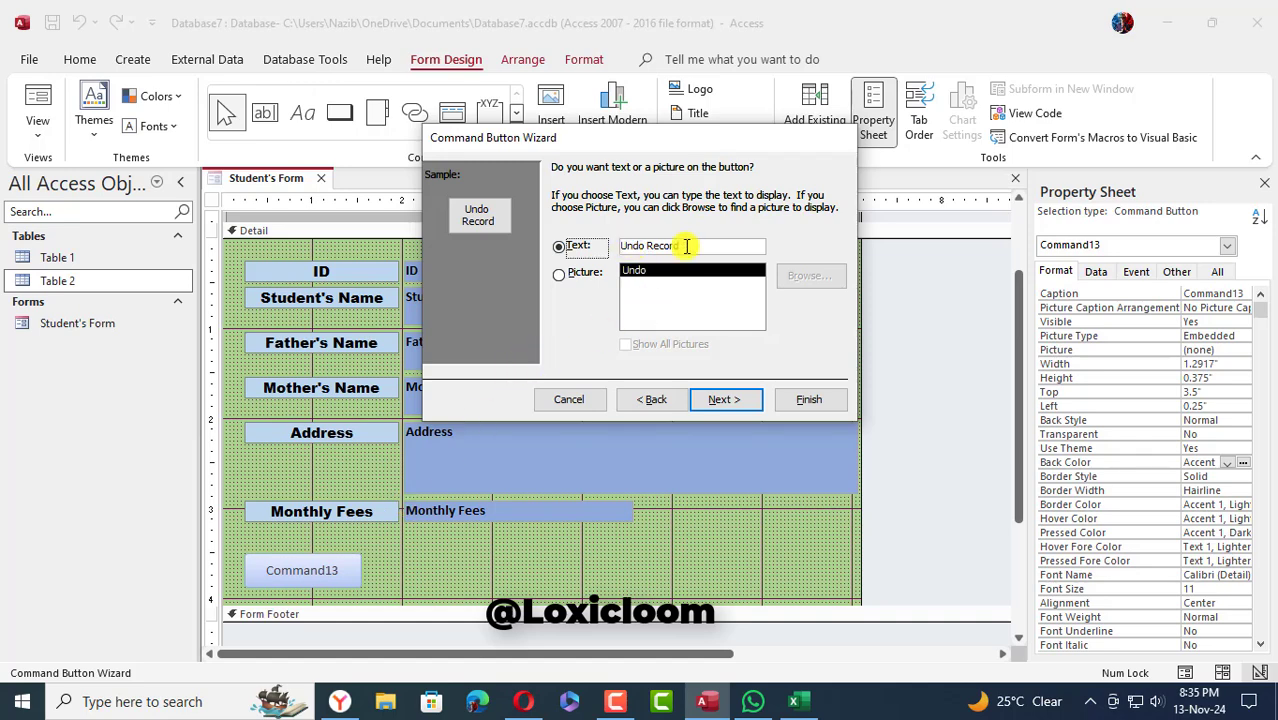
left_click(722, 397)
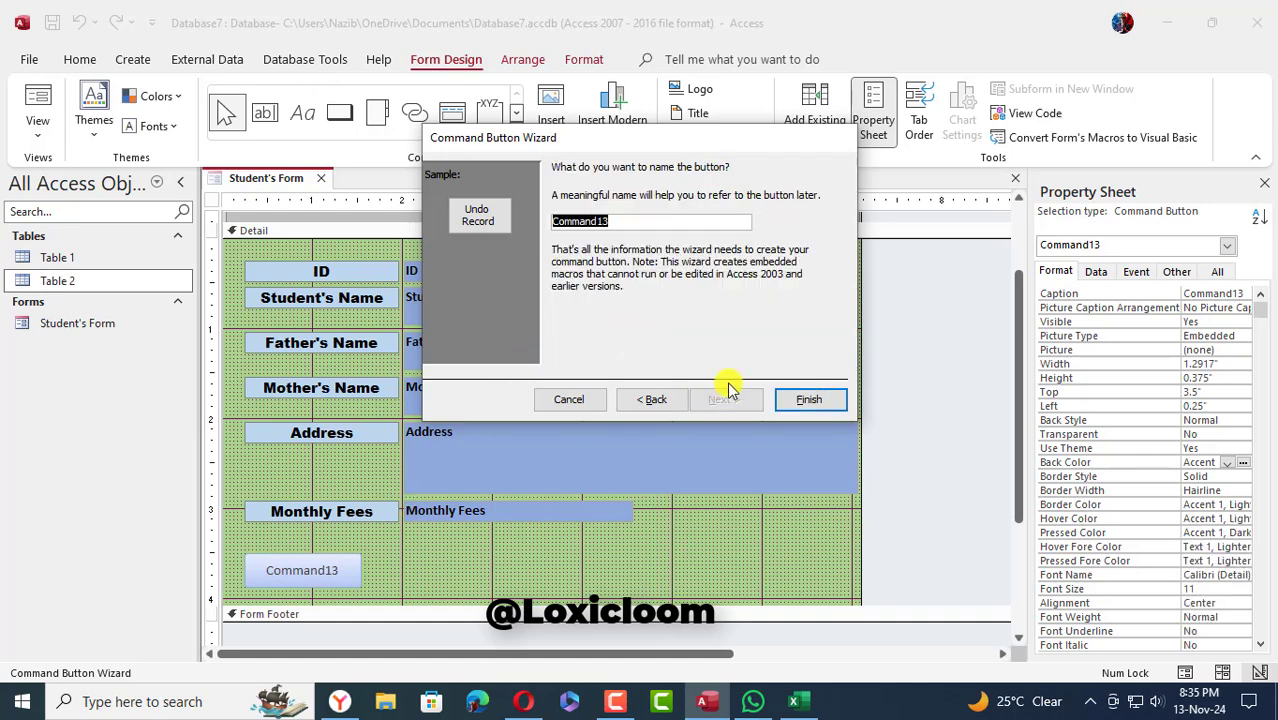
left_click(828, 400)
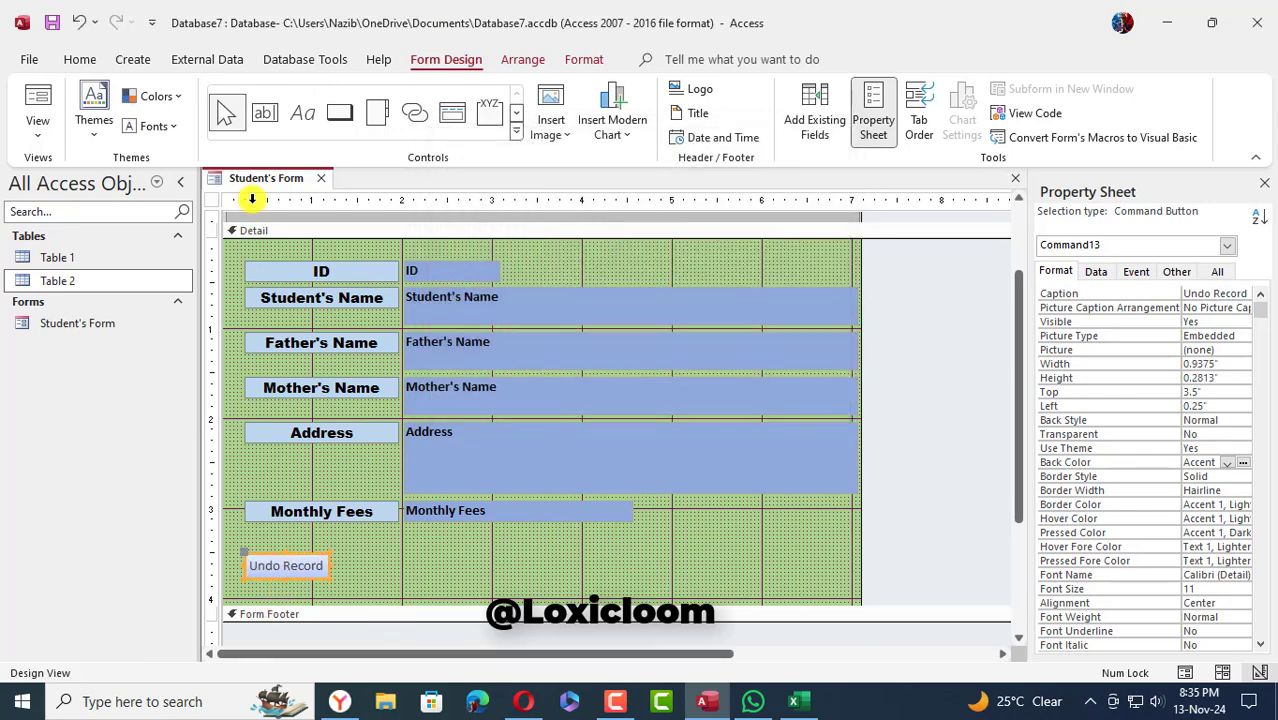
Add a Save Record command button beside Undo Record, showing the text Submit, and align its top with Undo Record at 3.5 inches.
left_click(340, 118)
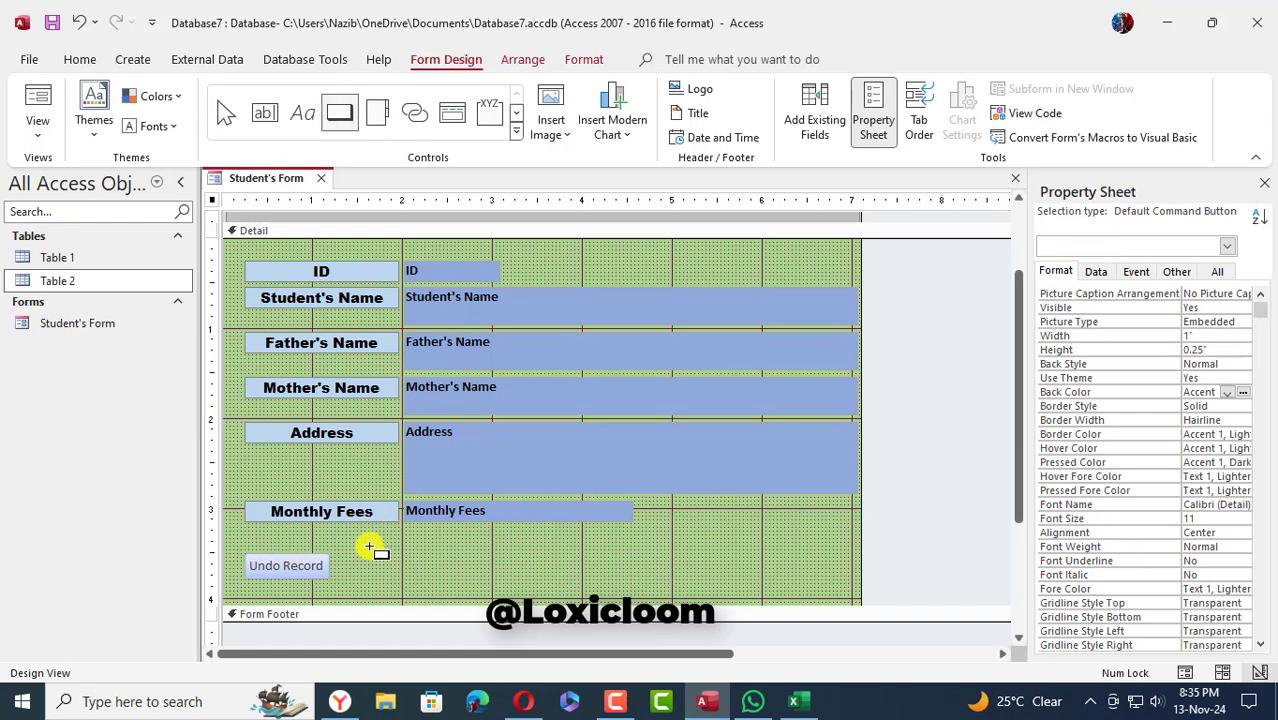
left_click_drag(347, 559, 469, 585)
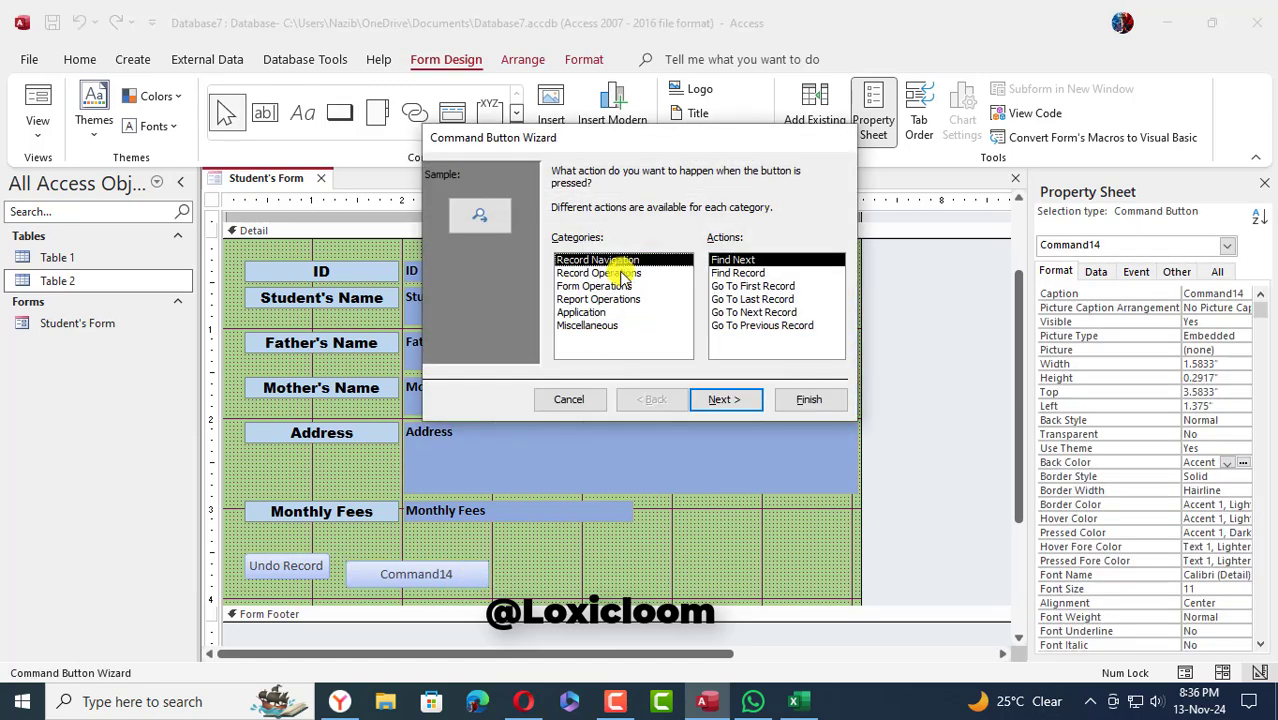
left_click(624, 274)
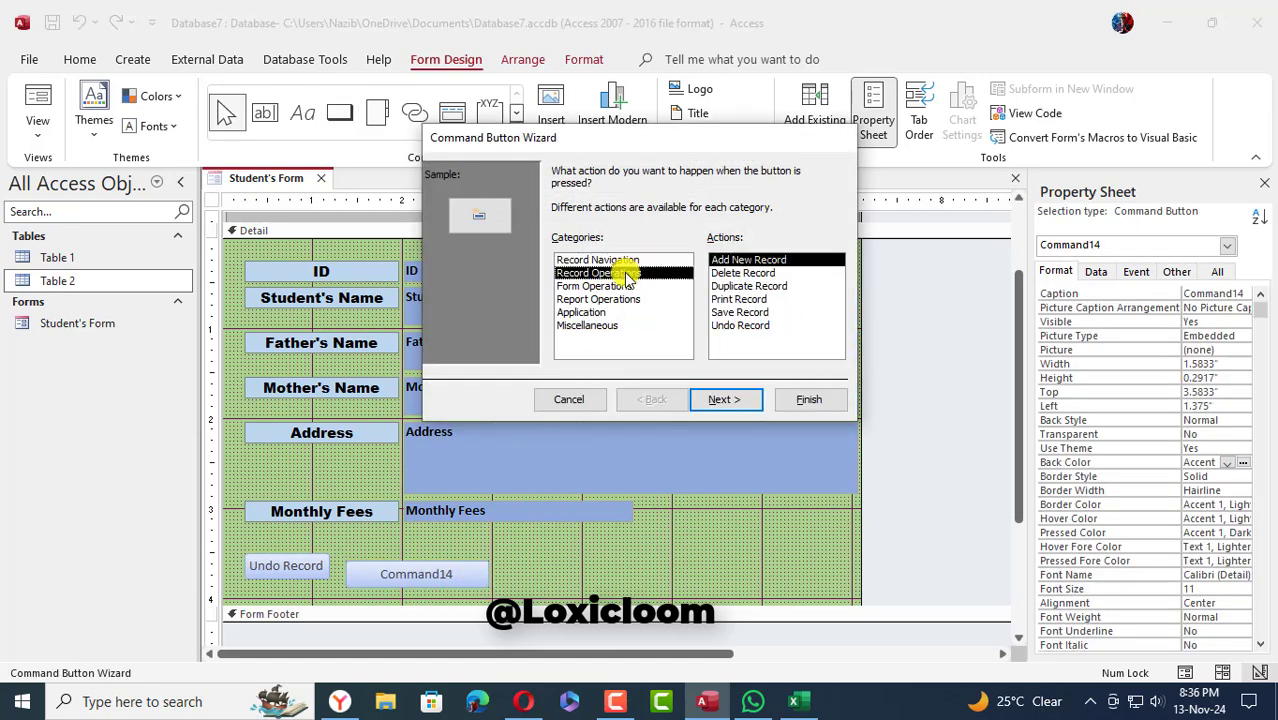
left_click(759, 313)
left_click(741, 401)
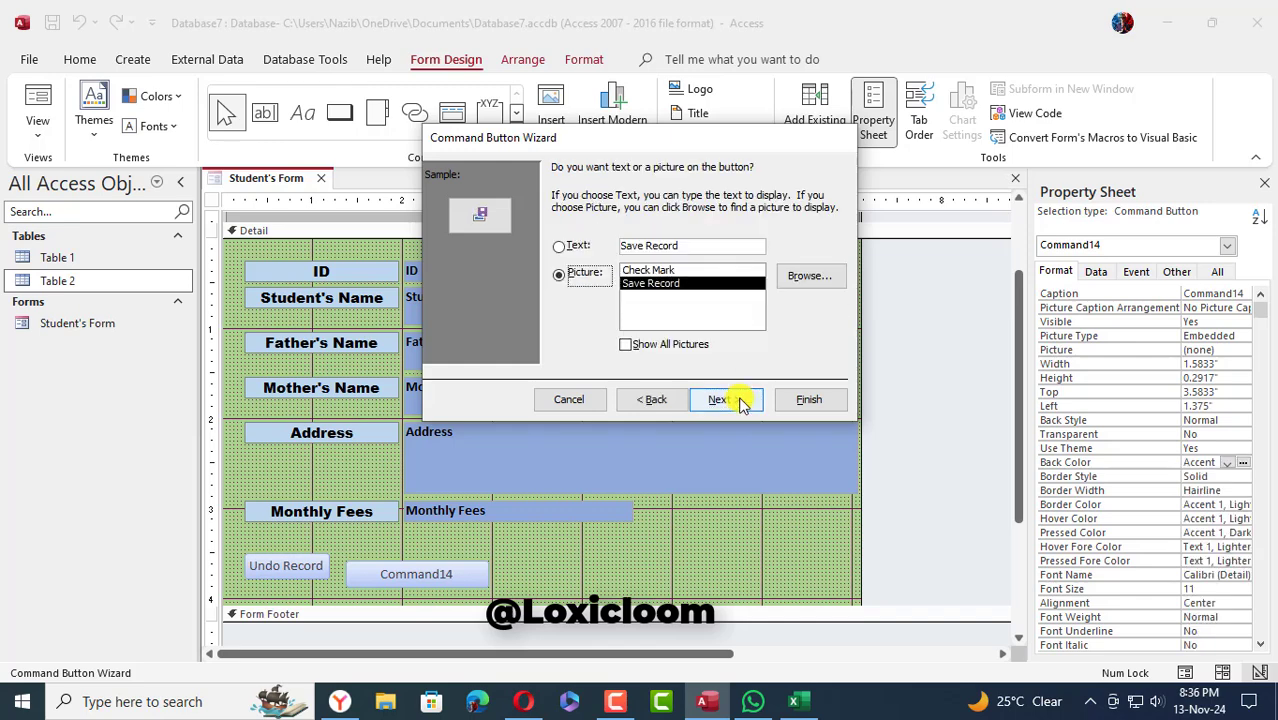
left_click(589, 247)
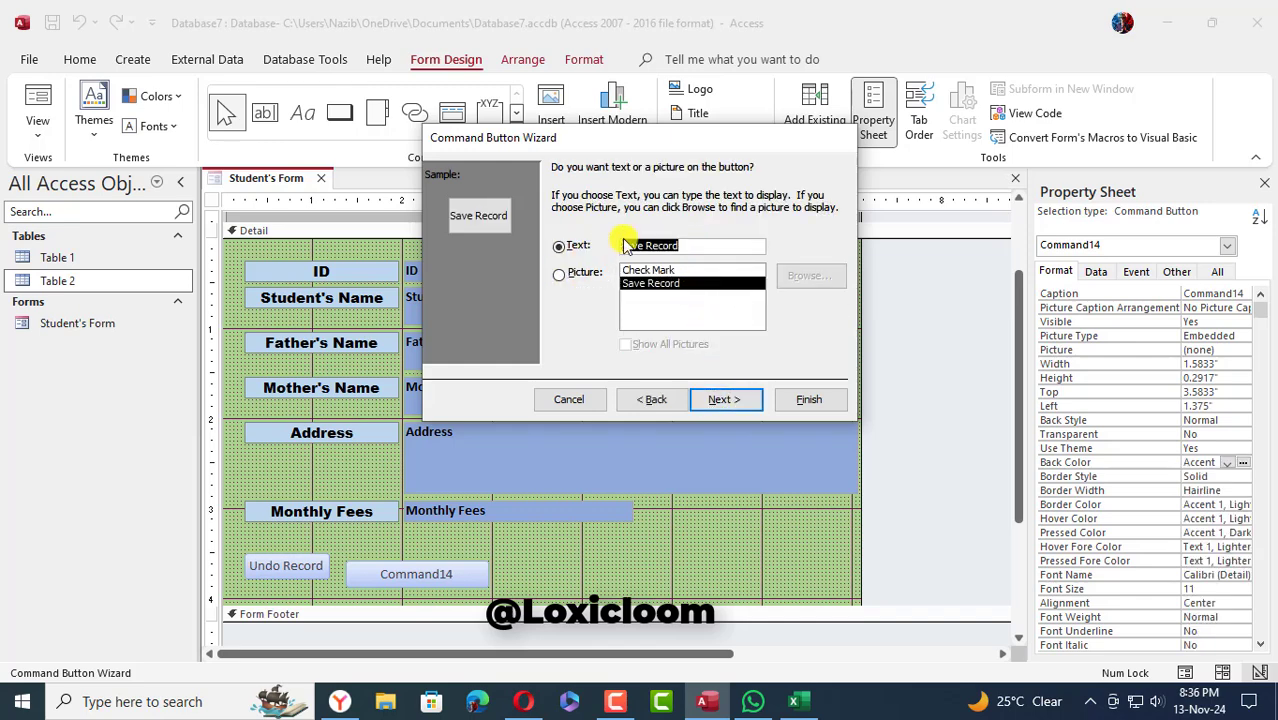
type("S")
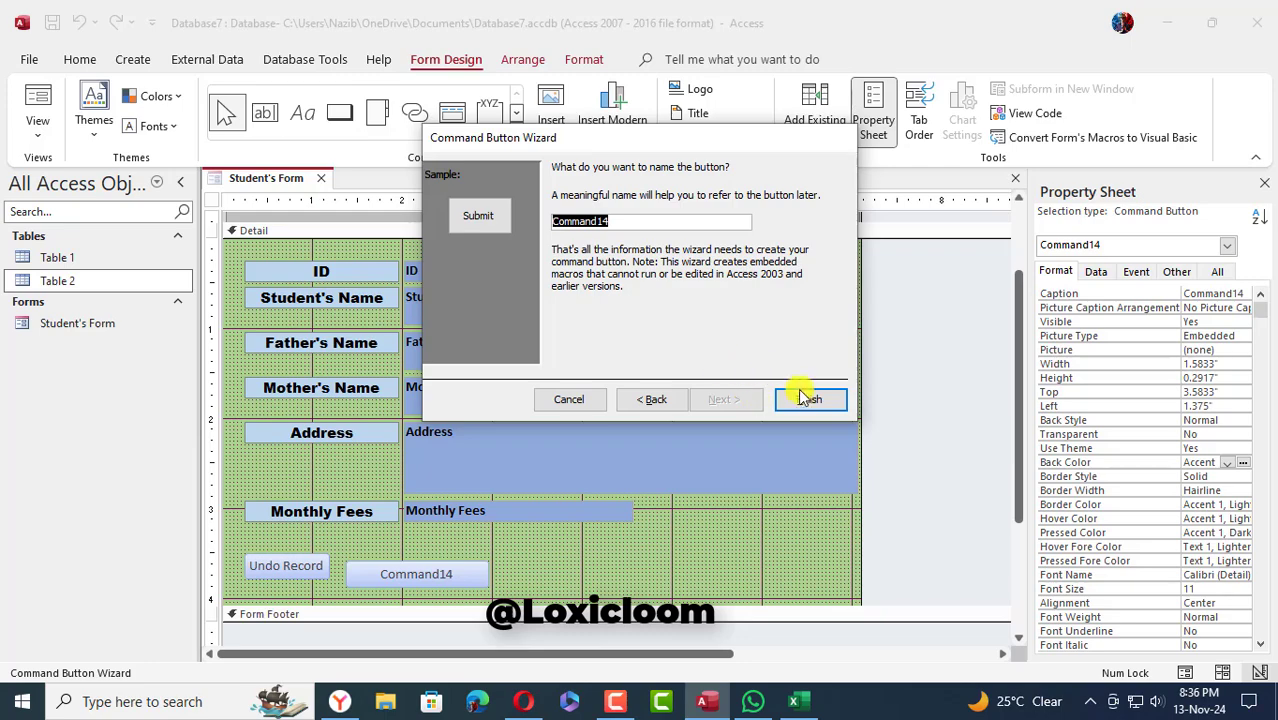
left_click(809, 399)
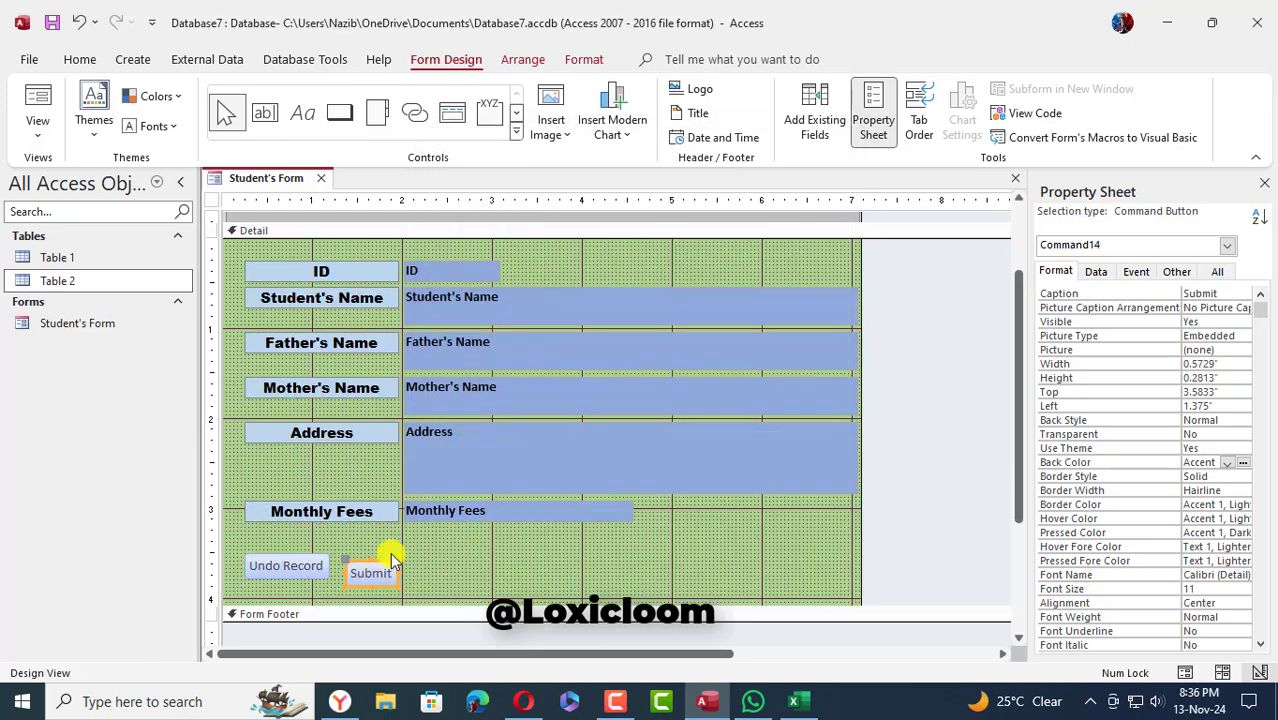
key("Up")
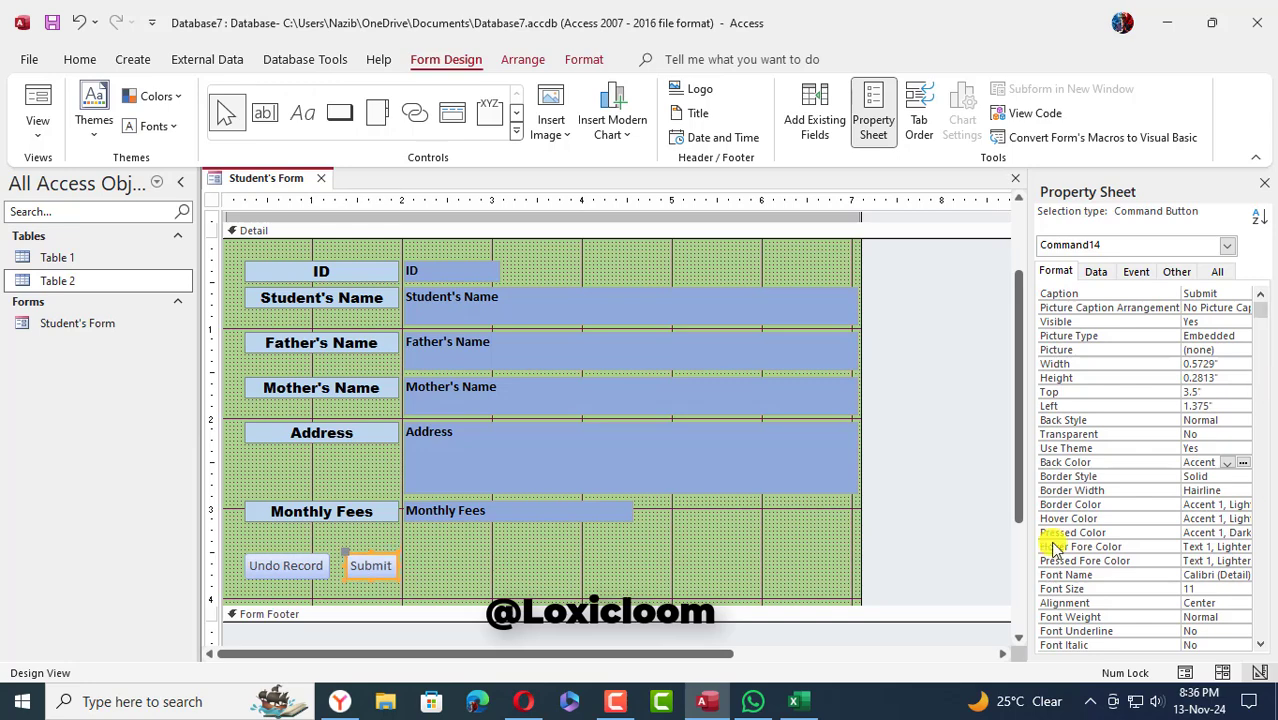
left_click(445, 562)
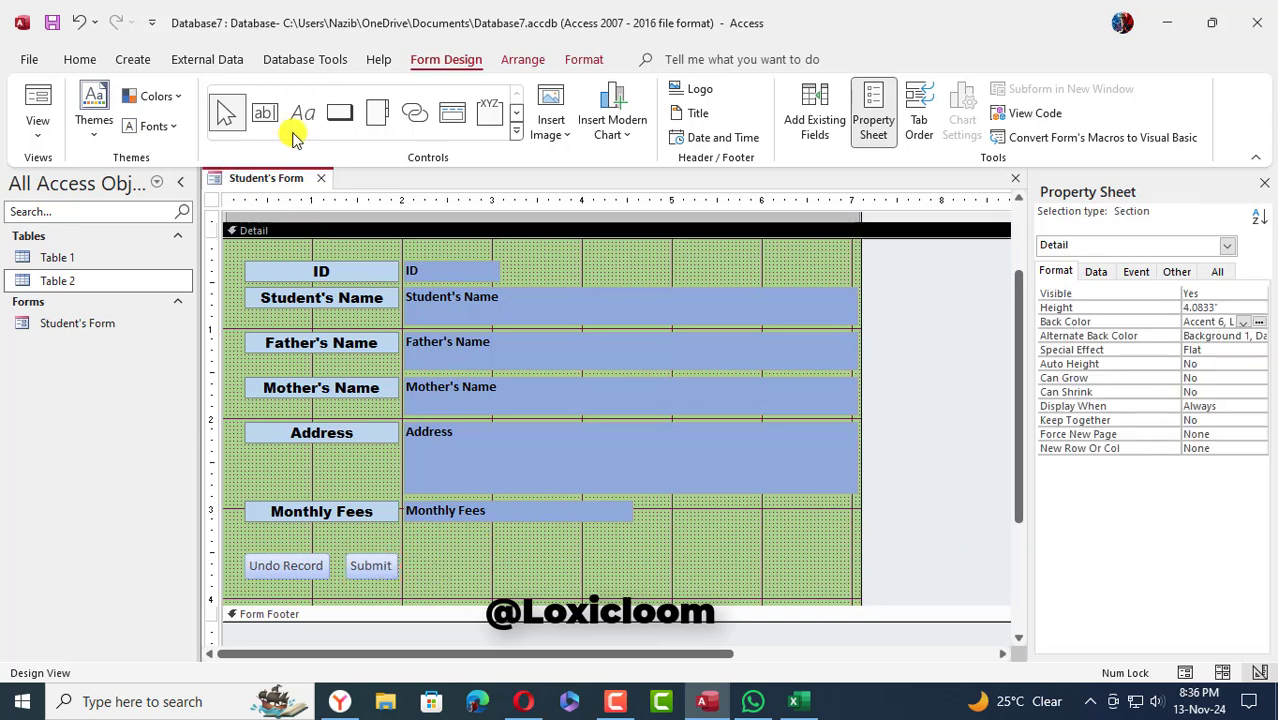
Draw a command button about 0.88 by 0.25 inches beside Submit and assign it the Add New Record operation.
left_click(337, 114)
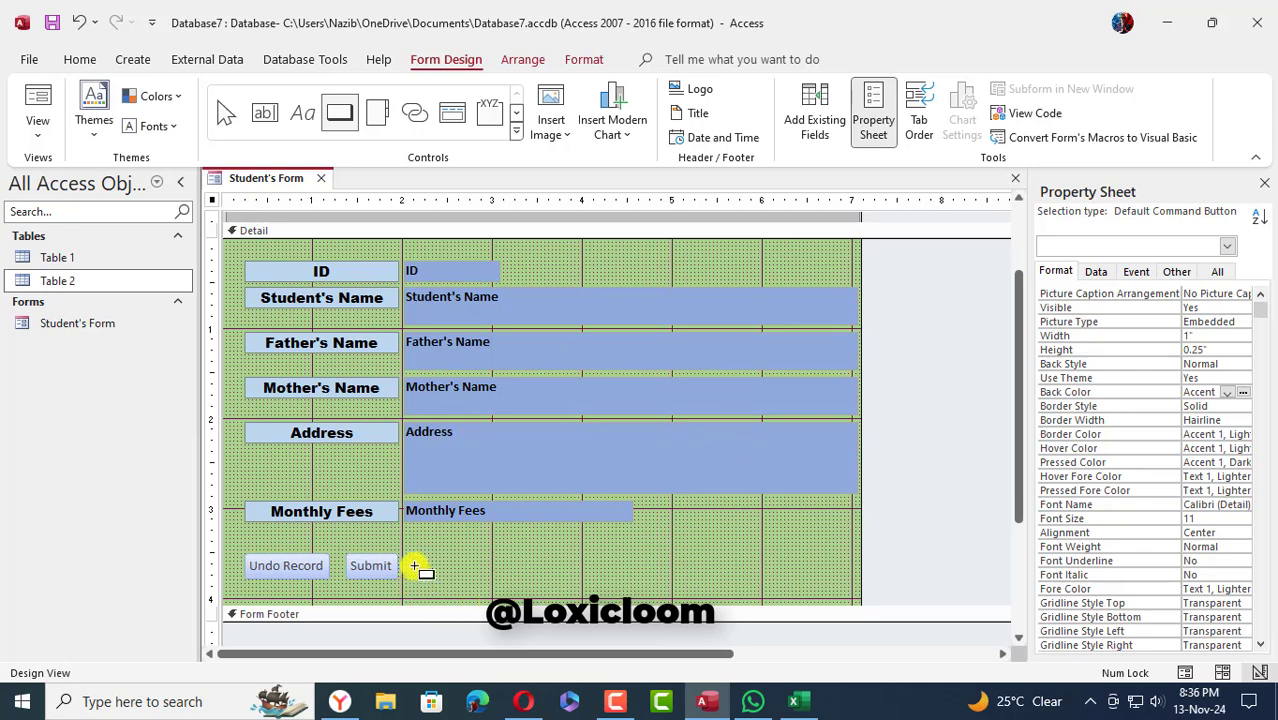
left_click_drag(410, 558, 488, 580)
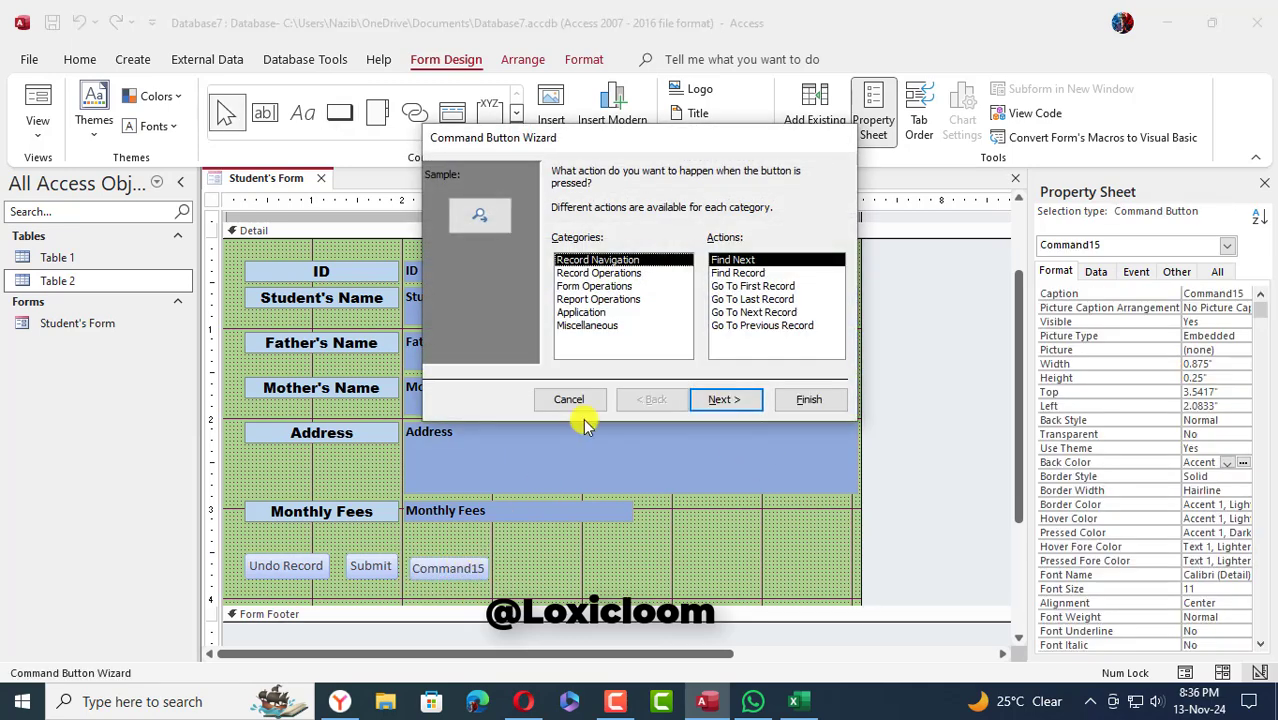
left_click(586, 273)
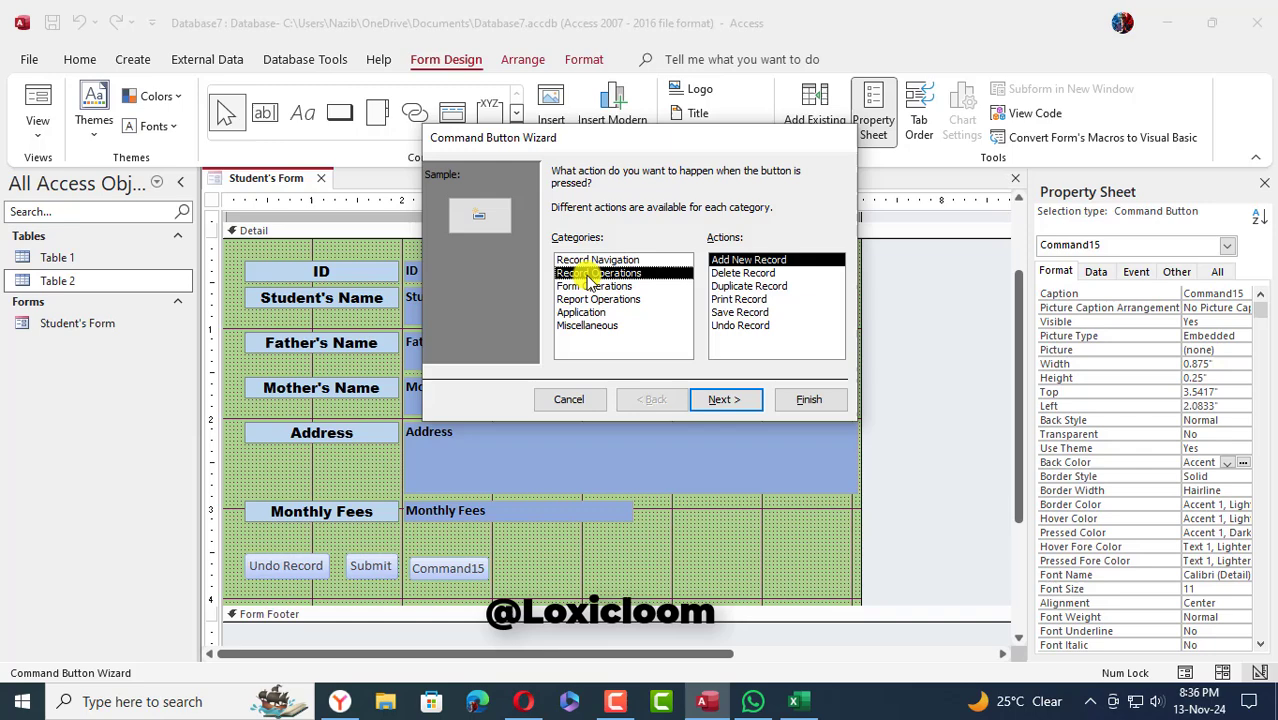
left_click(766, 262)
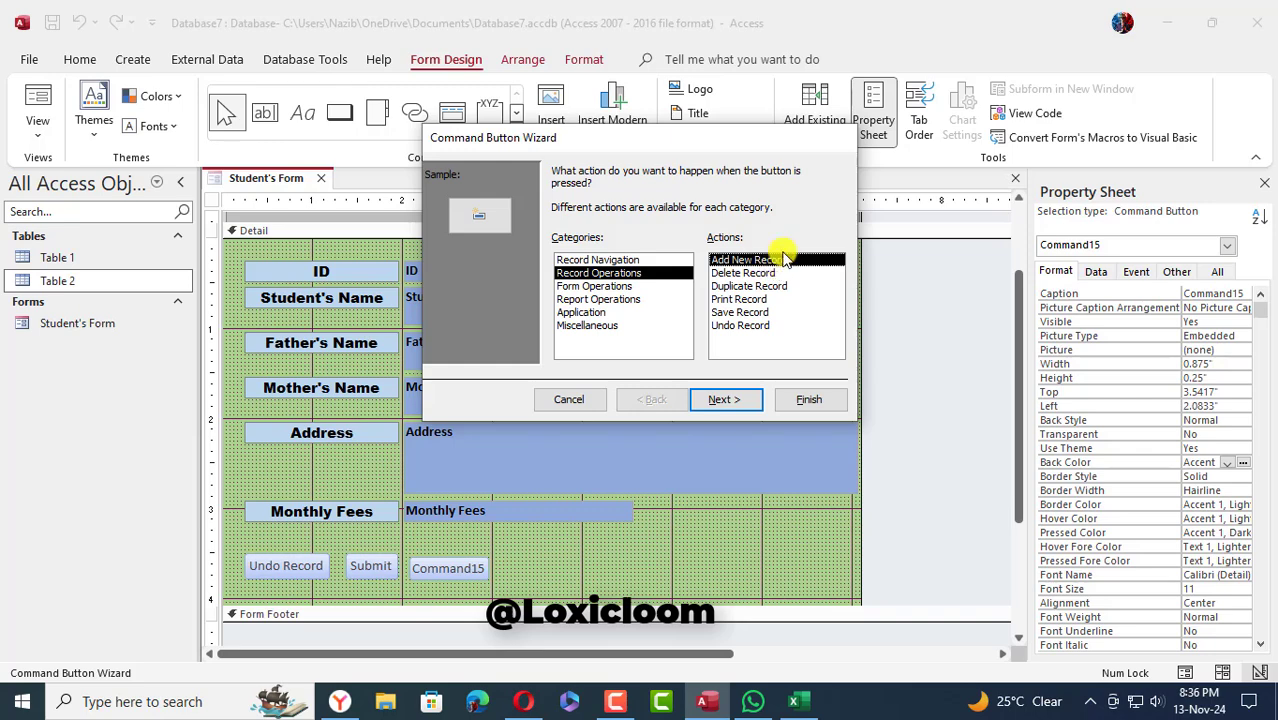
left_click(745, 399)
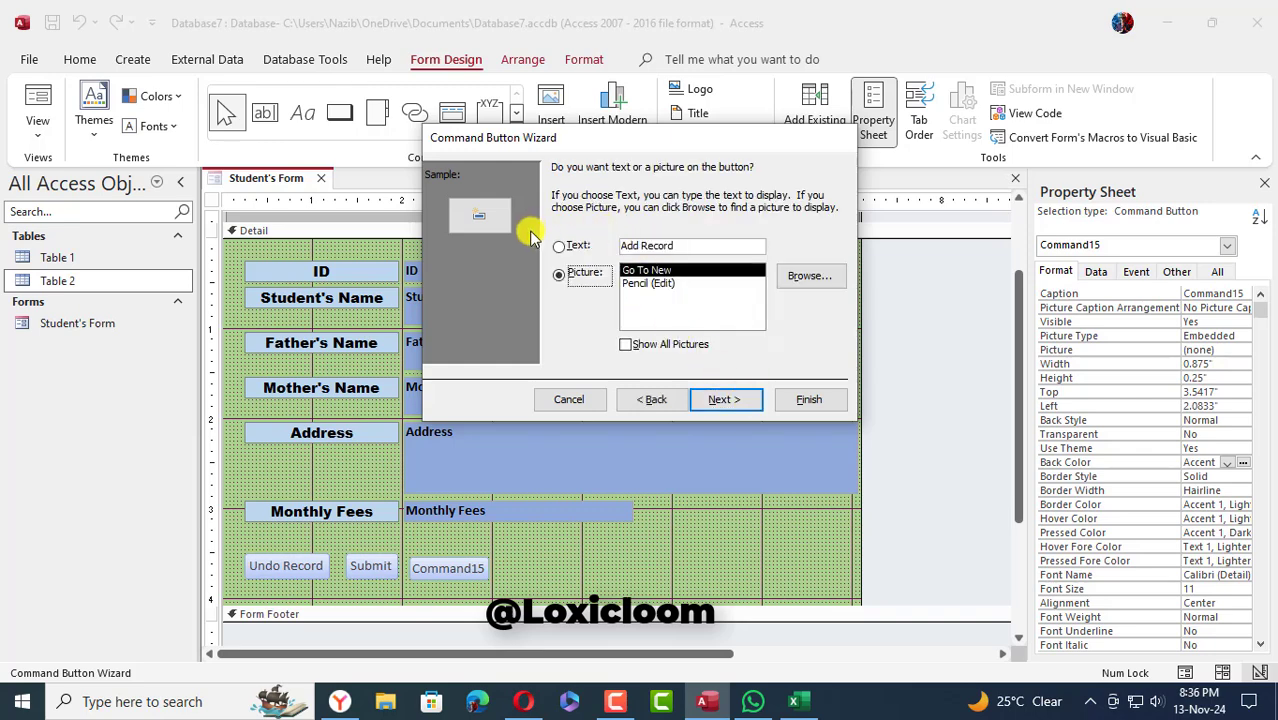
Show the text Add New Students on the new command button instead of a picture and finish creating it.
left_click(559, 246)
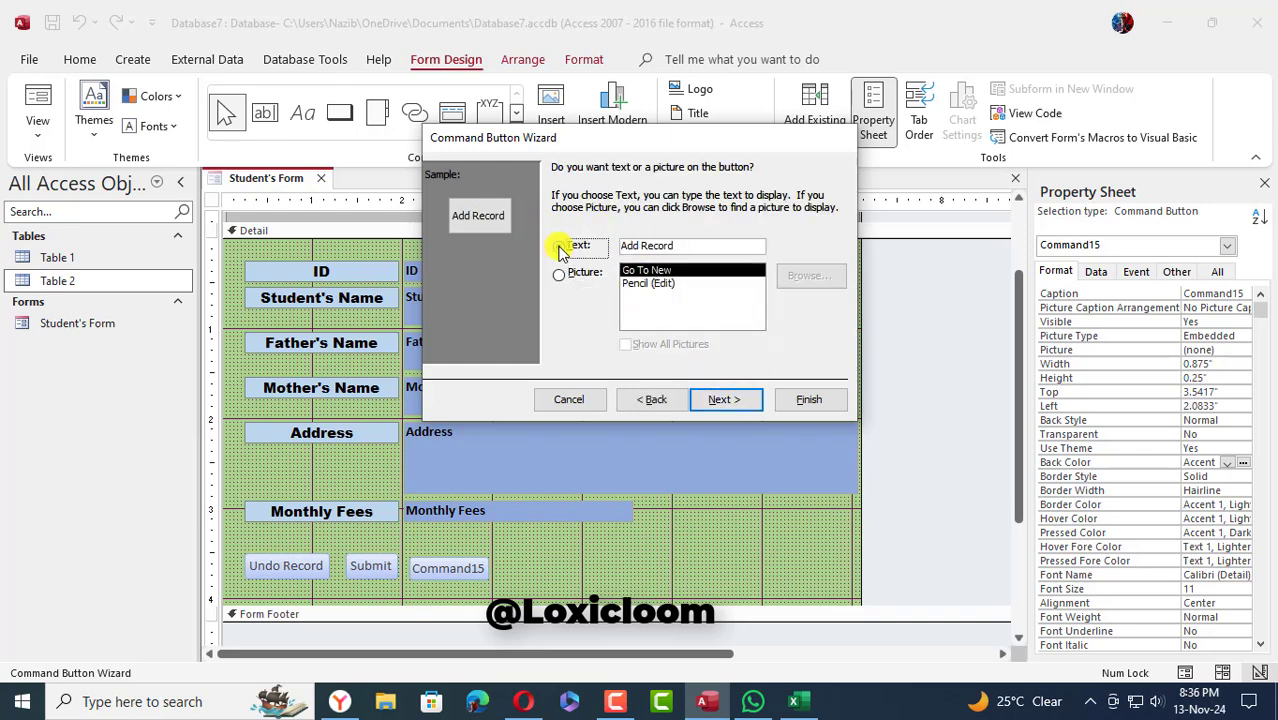
left_click(677, 248)
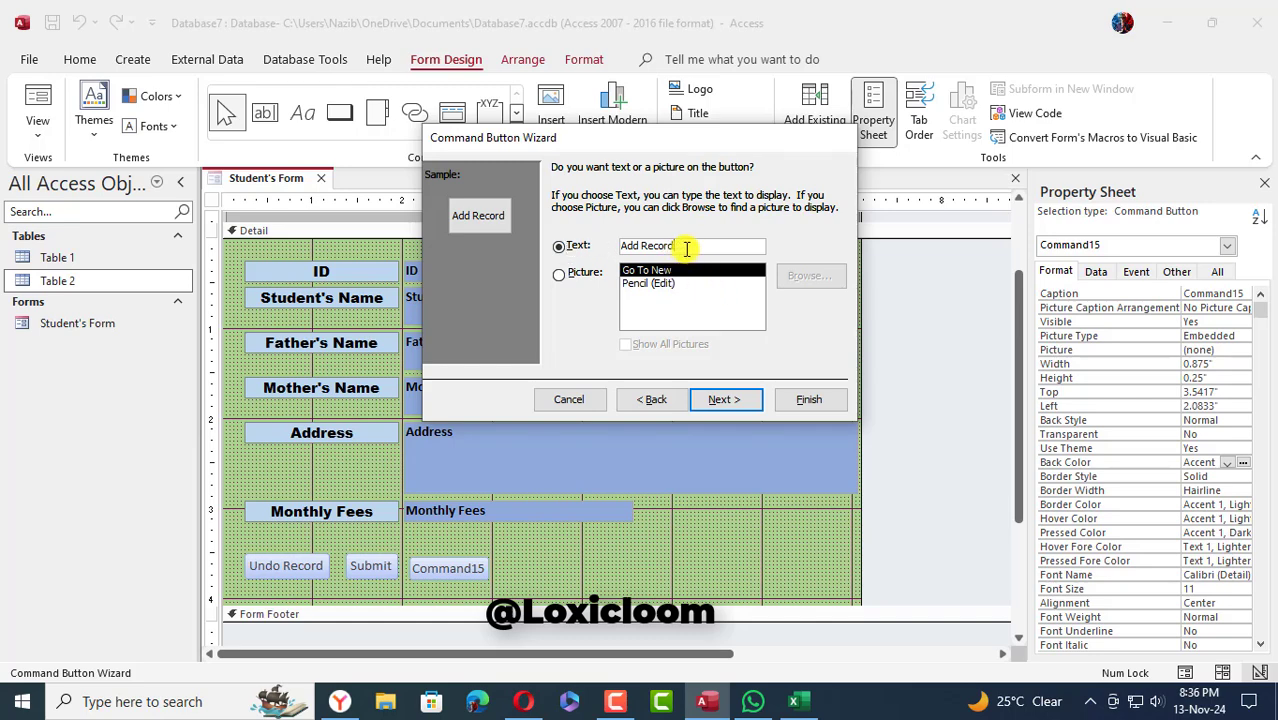
key("BackSpace")
key("BackSpace")
key("BackSpace")
key("BackSpace")
key("BackSpace")
key("BackSpace")
key("BackSpace")
type("New Students")
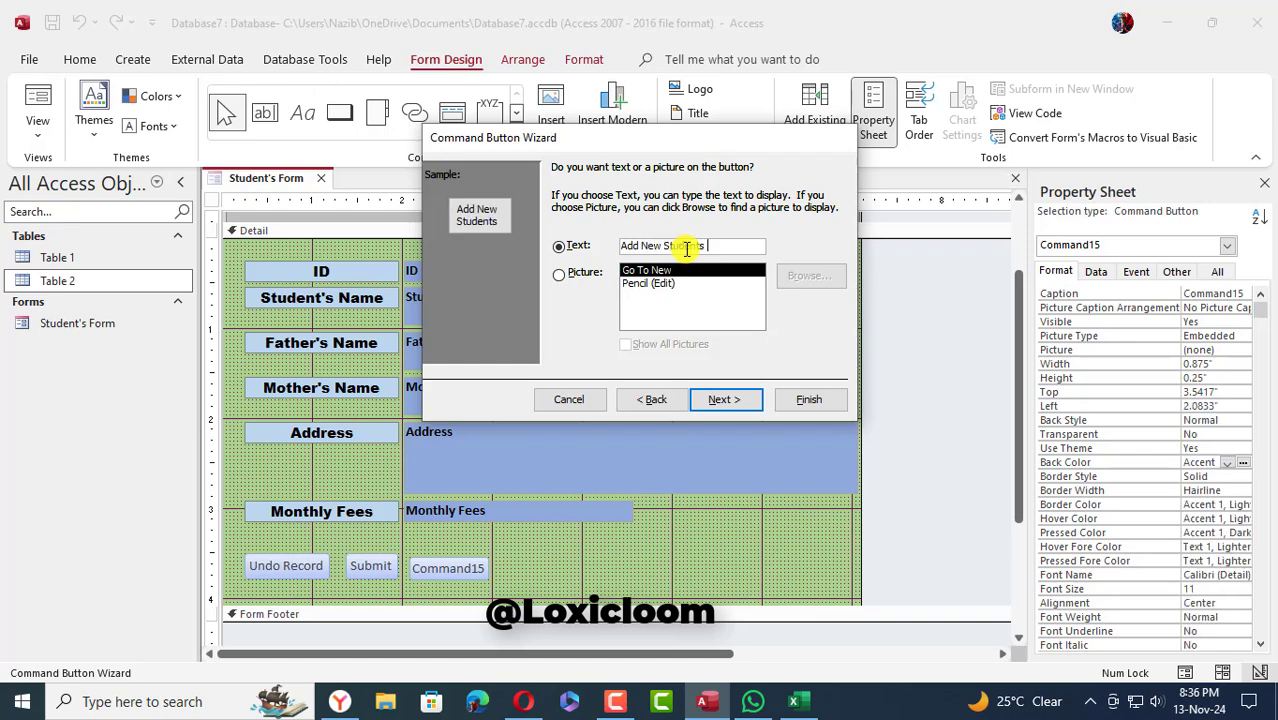
left_click(745, 399)
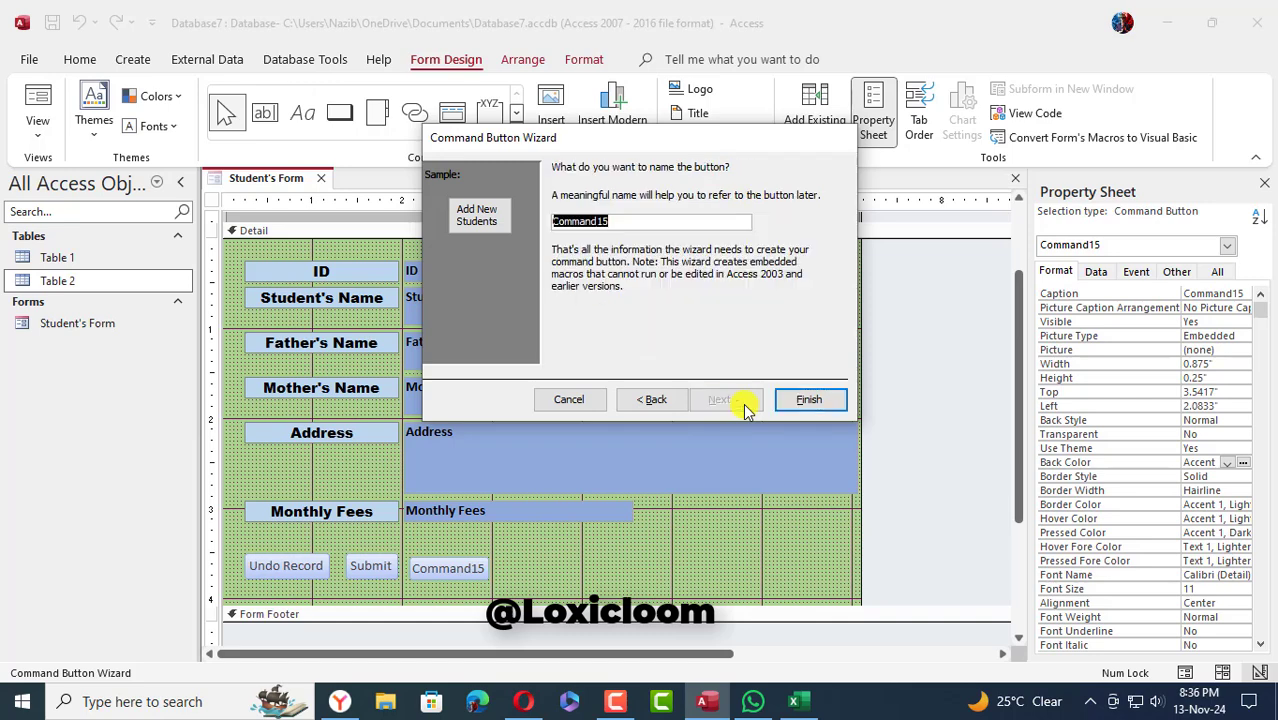
left_click(811, 392)
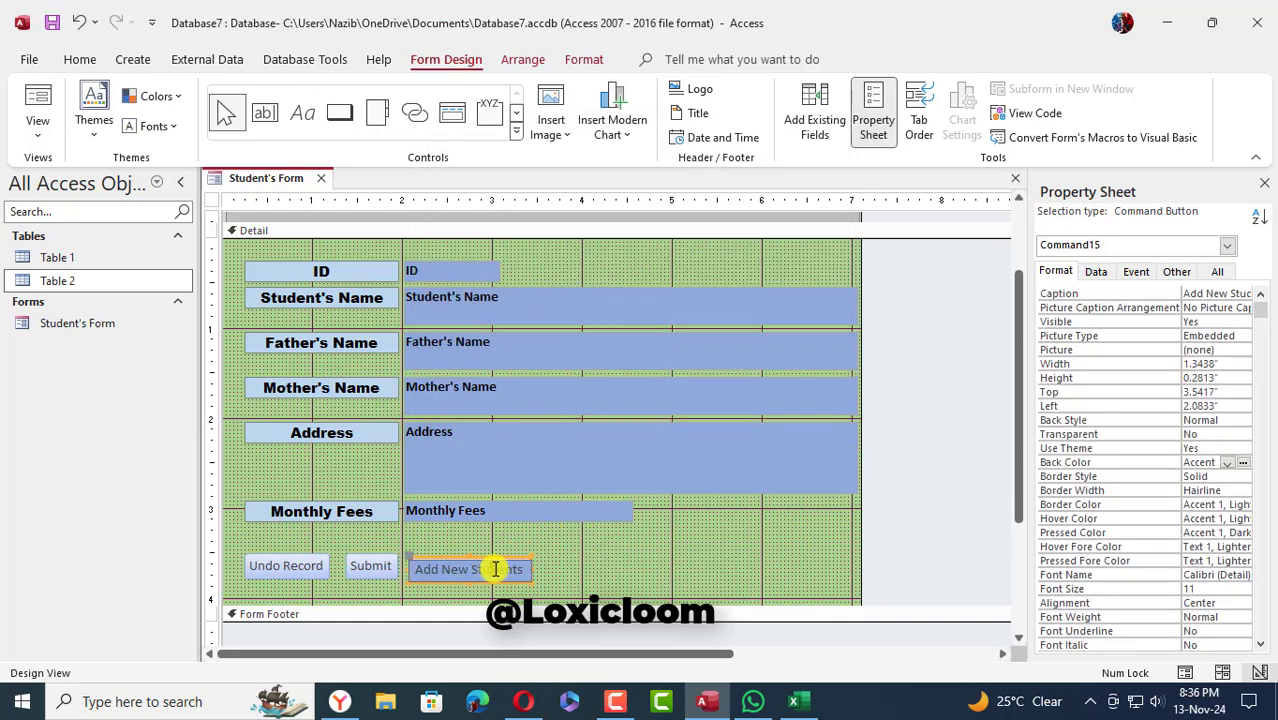
Align the Add New Students button's top at 3.5 inches and move it to the right end of the button row.
left_click(555, 540)
left_click(502, 556)
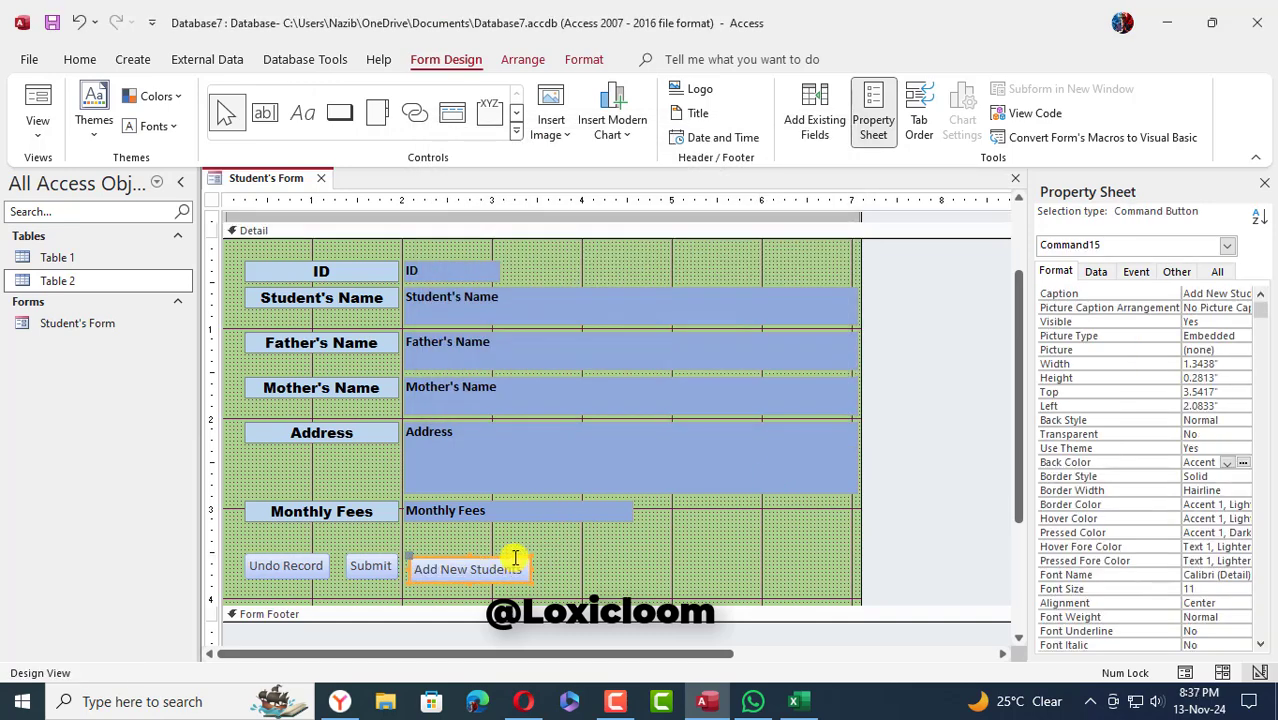
left_click(645, 570)
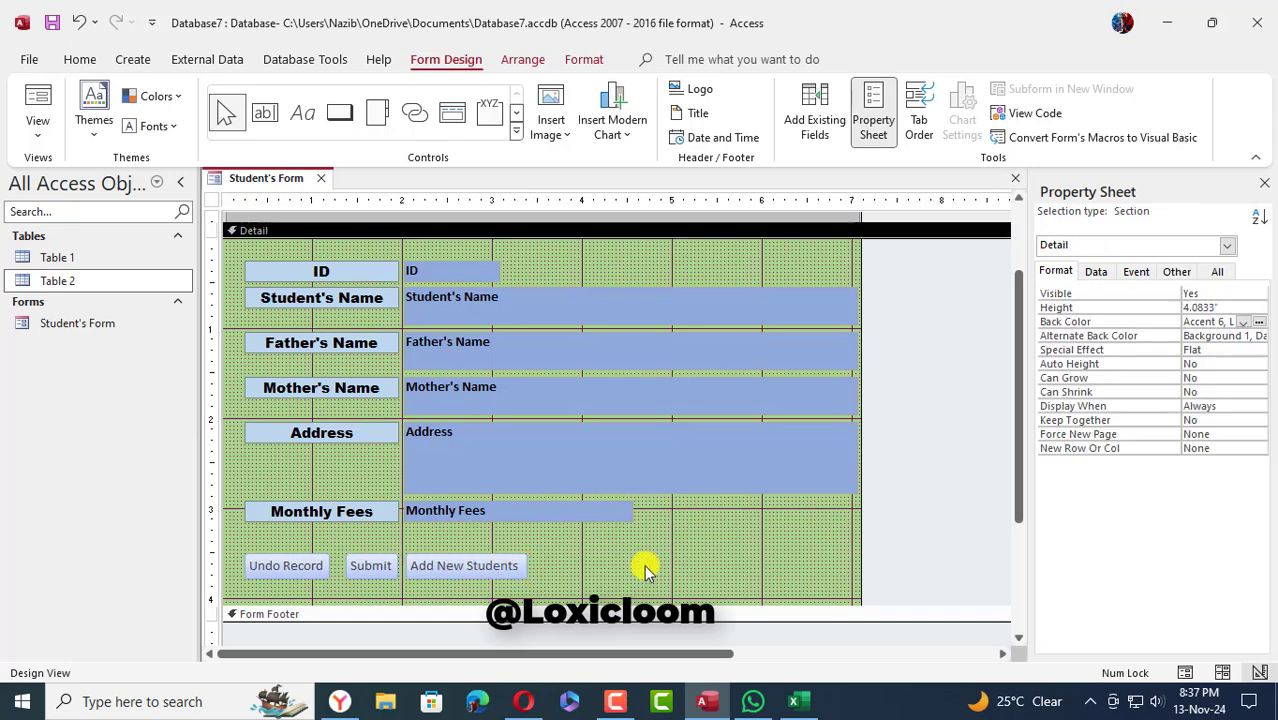
left_click(499, 568)
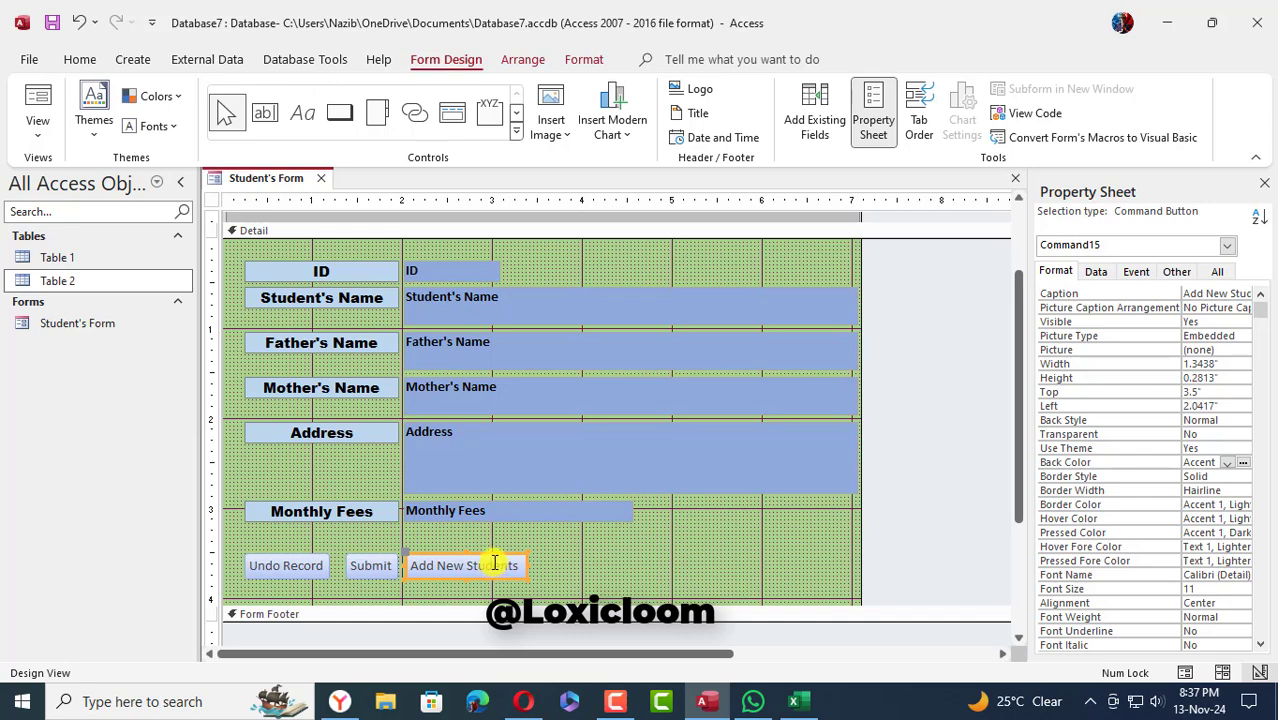
left_click_drag(494, 563, 818, 557)
left_click(468, 570)
Move the Submit button along the row to about midway between Undo Record and Add New Students.
left_click(379, 560)
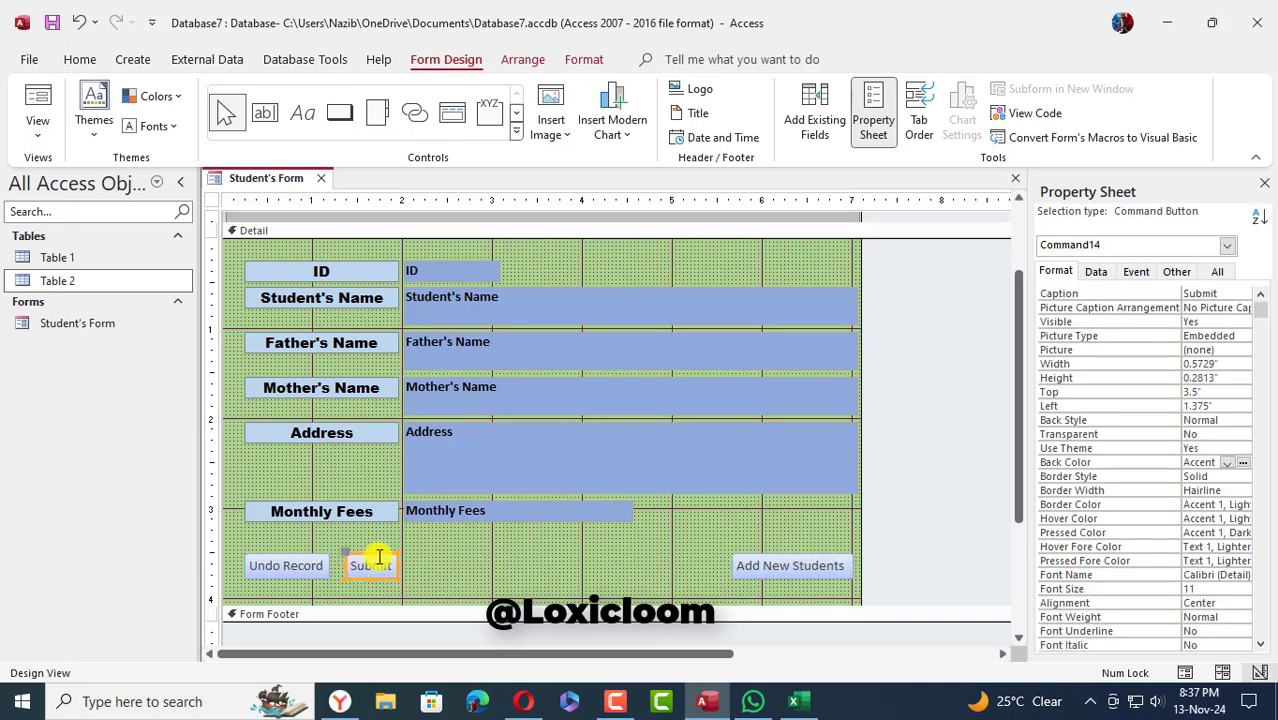
left_click_drag(379, 560, 542, 557)
left_click(620, 563)
left_click(543, 562)
left_click(613, 559)
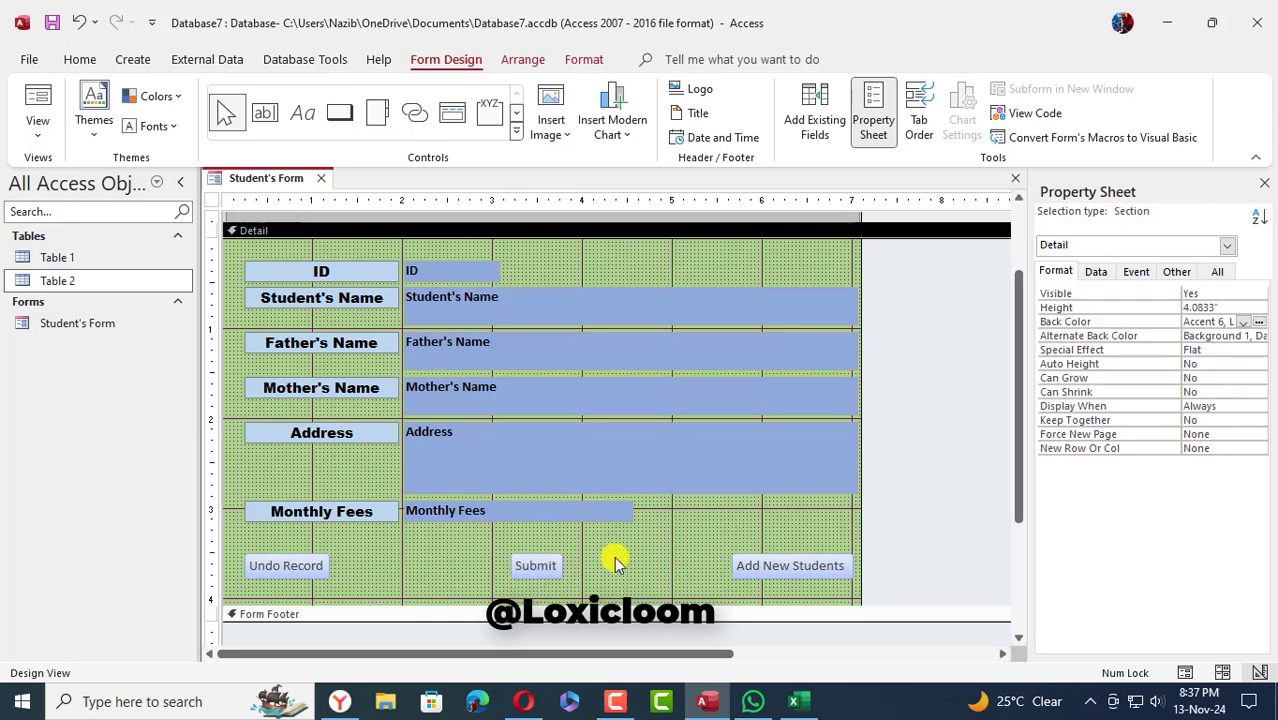
Draw a command button about 1.04 by 0.46 inches in the form header, right of the title, with the Print Record operation.
left_click(339, 112)
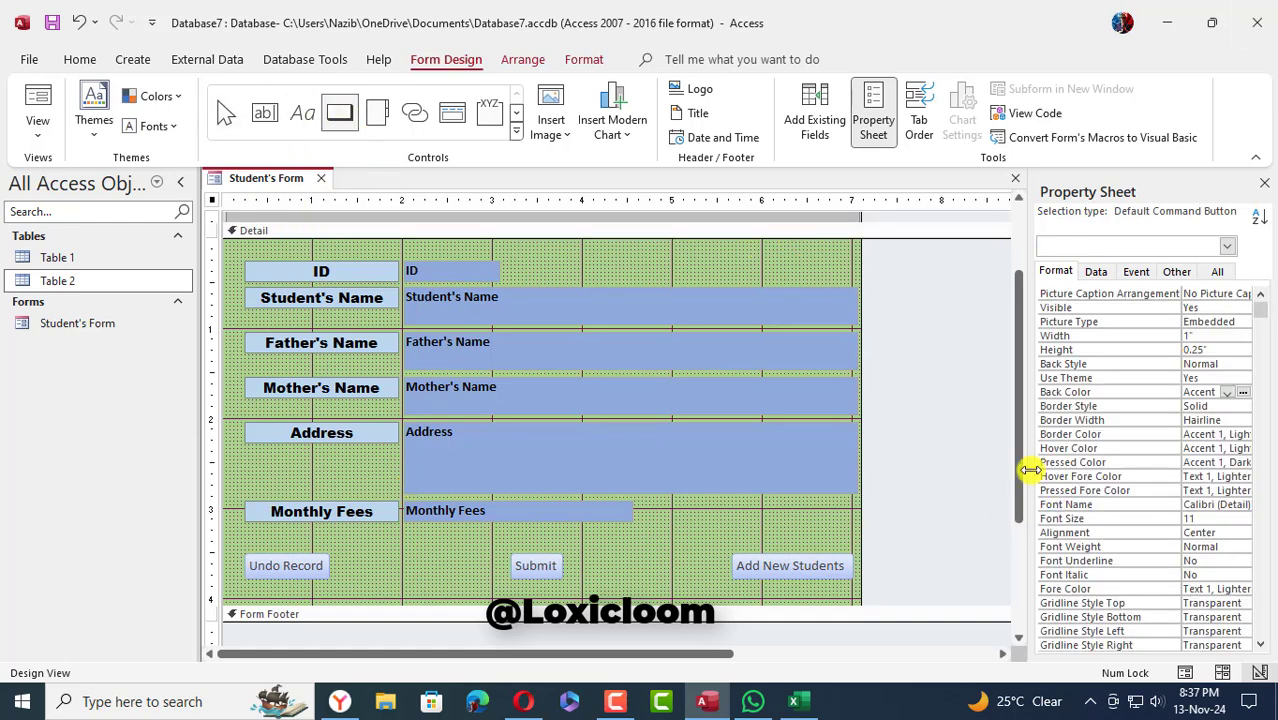
left_click_drag(1022, 437, 1016, 286)
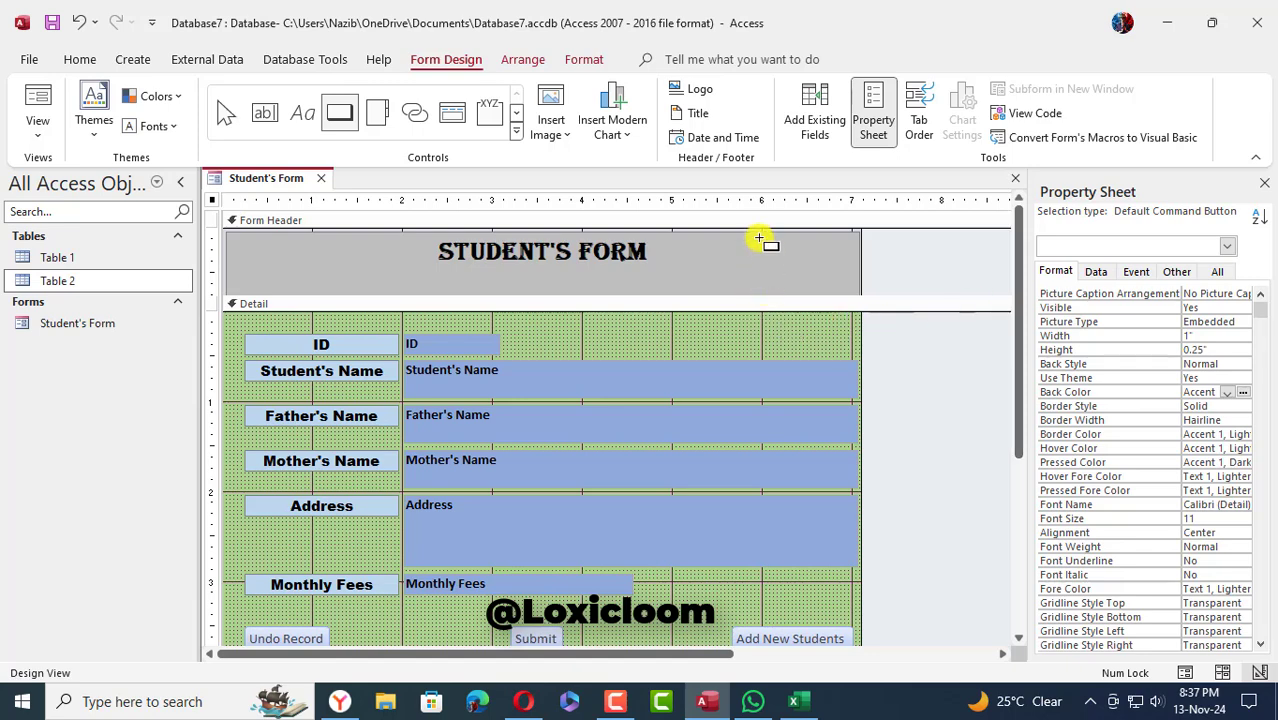
left_click_drag(762, 236, 852, 276)
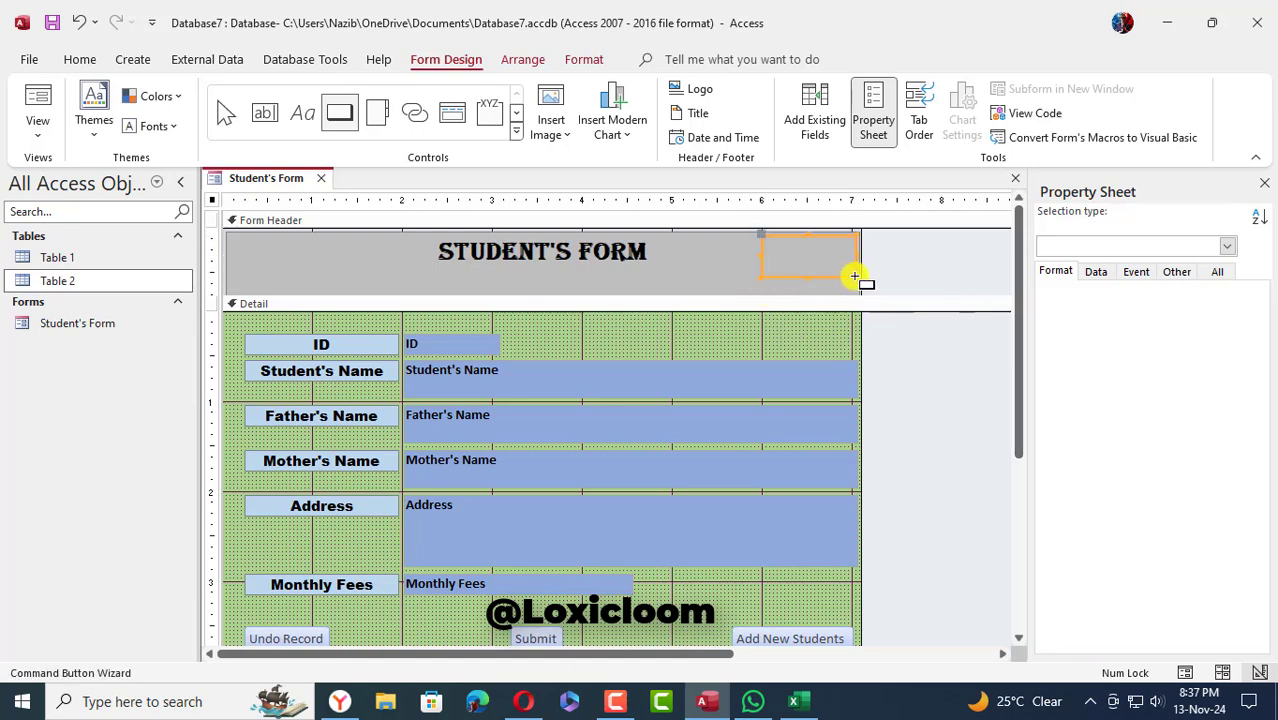
left_click(597, 273)
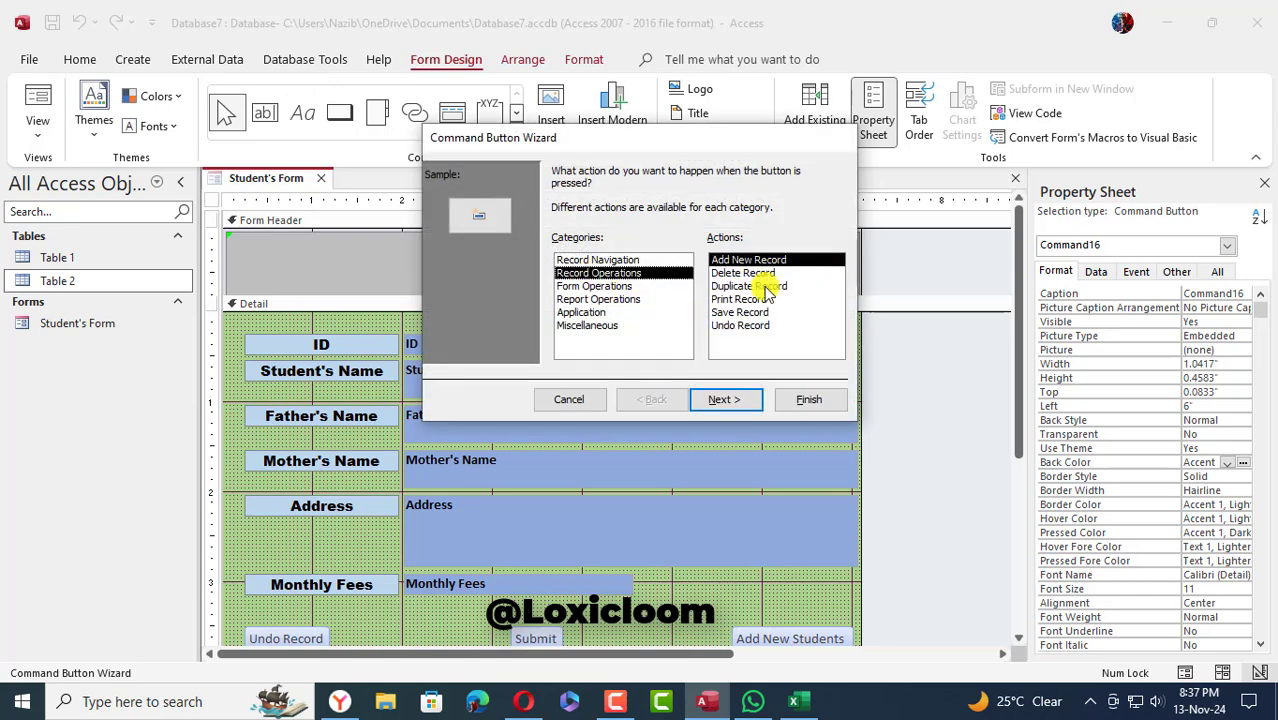
left_click(740, 299)
left_click(724, 400)
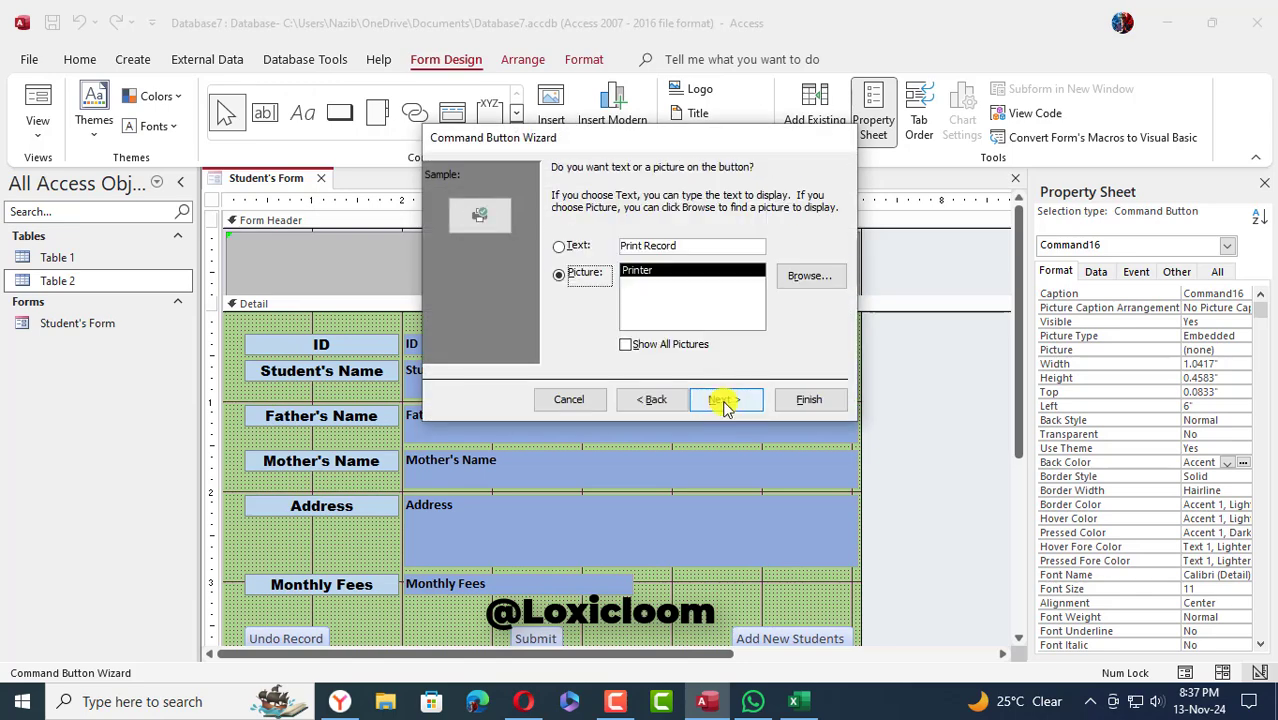
left_click(558, 246)
left_click(697, 250)
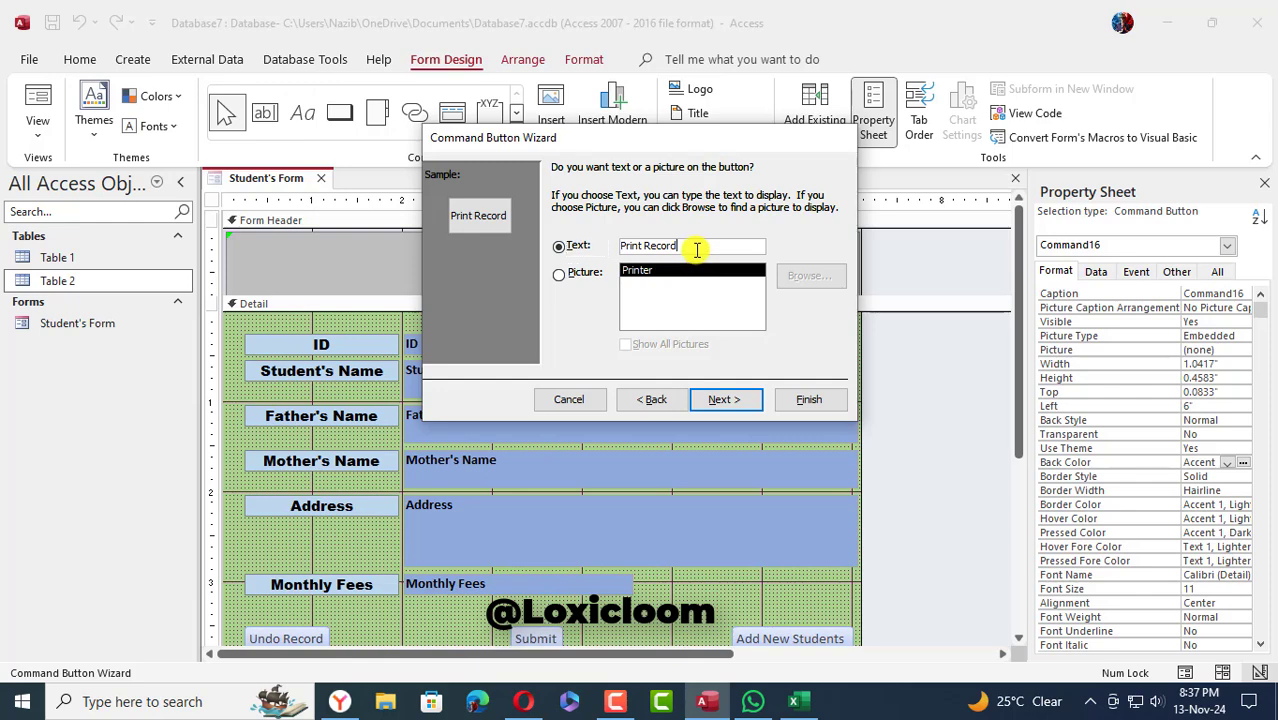
key("BackSpace")
key("BackSpace")
key("BackSpace")
key("BackSpace")
key("BackSpace")
key("BackSpace")
key("BackSpace")
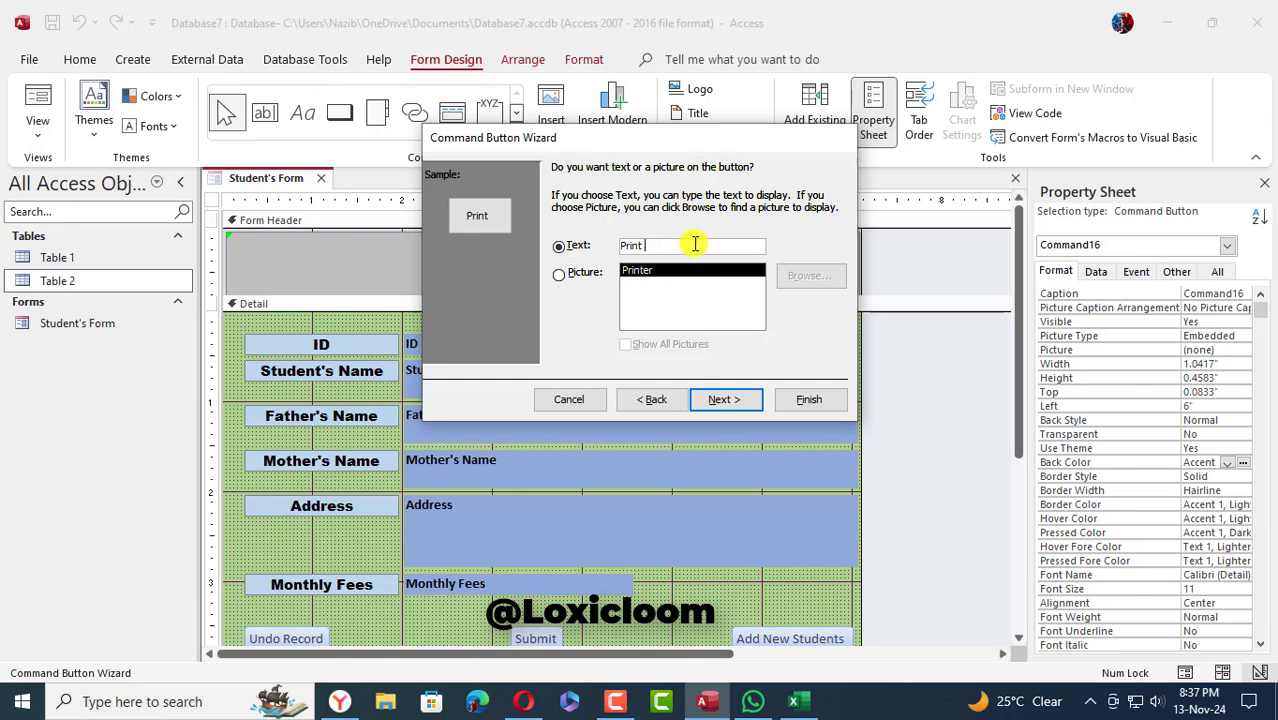
left_click(558, 275)
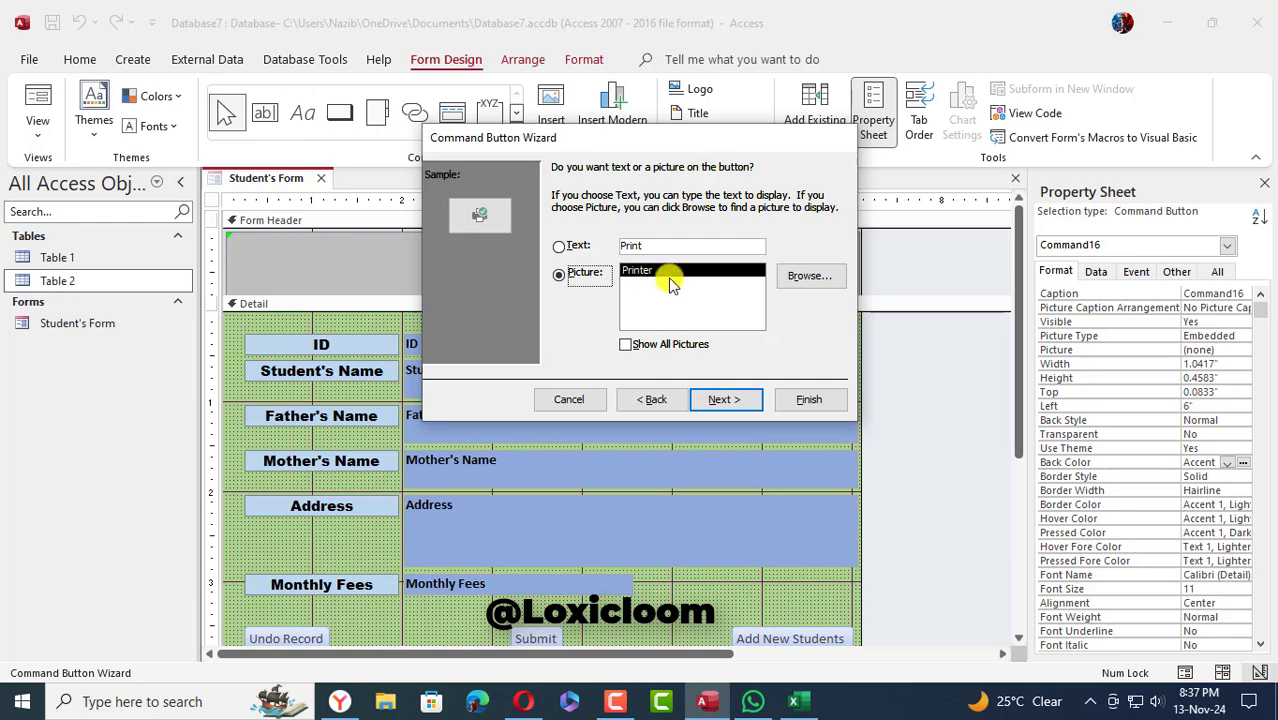
Finish the print button with the Printer picture and move it to the right end of the form header.
left_click(724, 399)
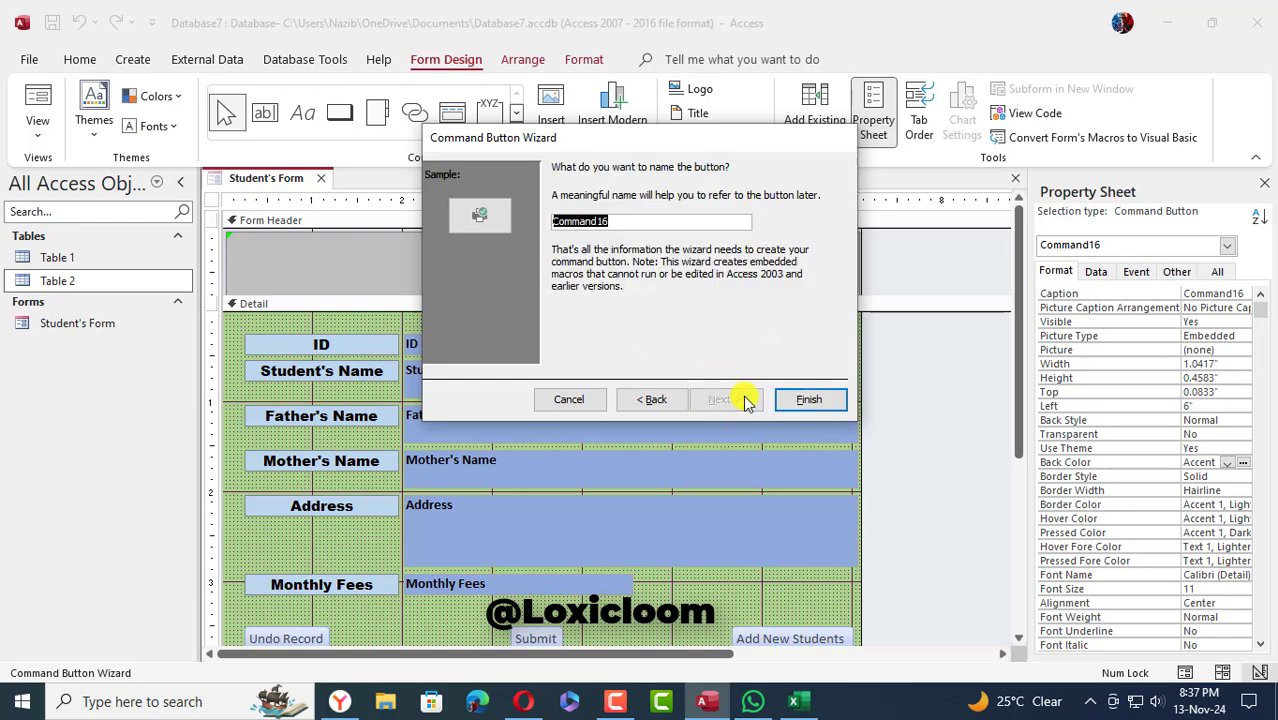
left_click(836, 400)
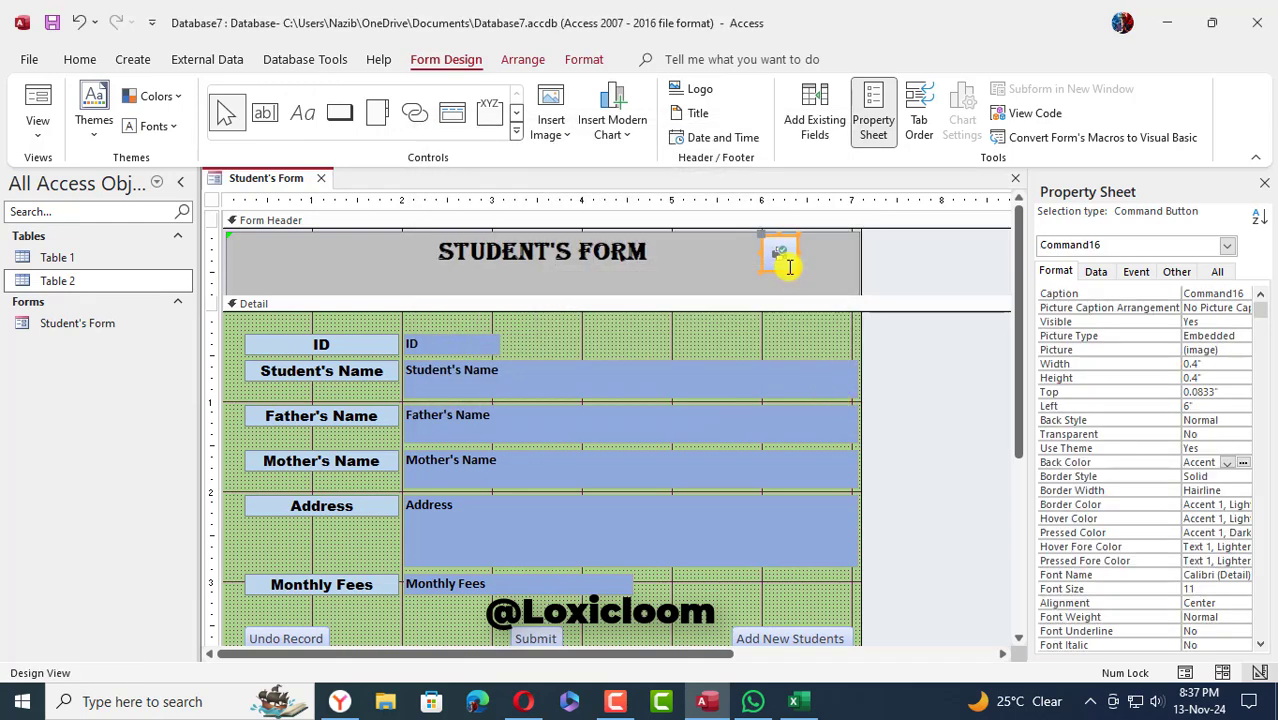
left_click_drag(788, 270, 847, 268)
left_click(916, 346)
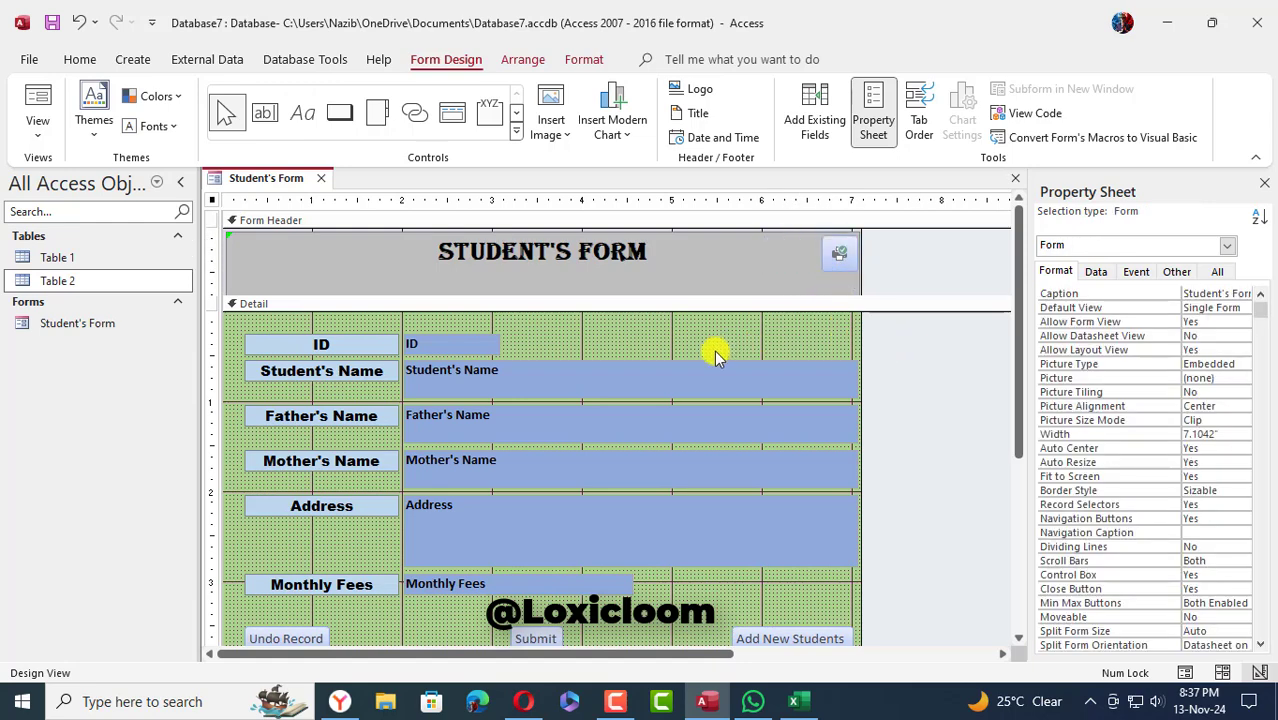
Save the Student's Form design and close the form.
left_click_drag(1020, 266, 1013, 342)
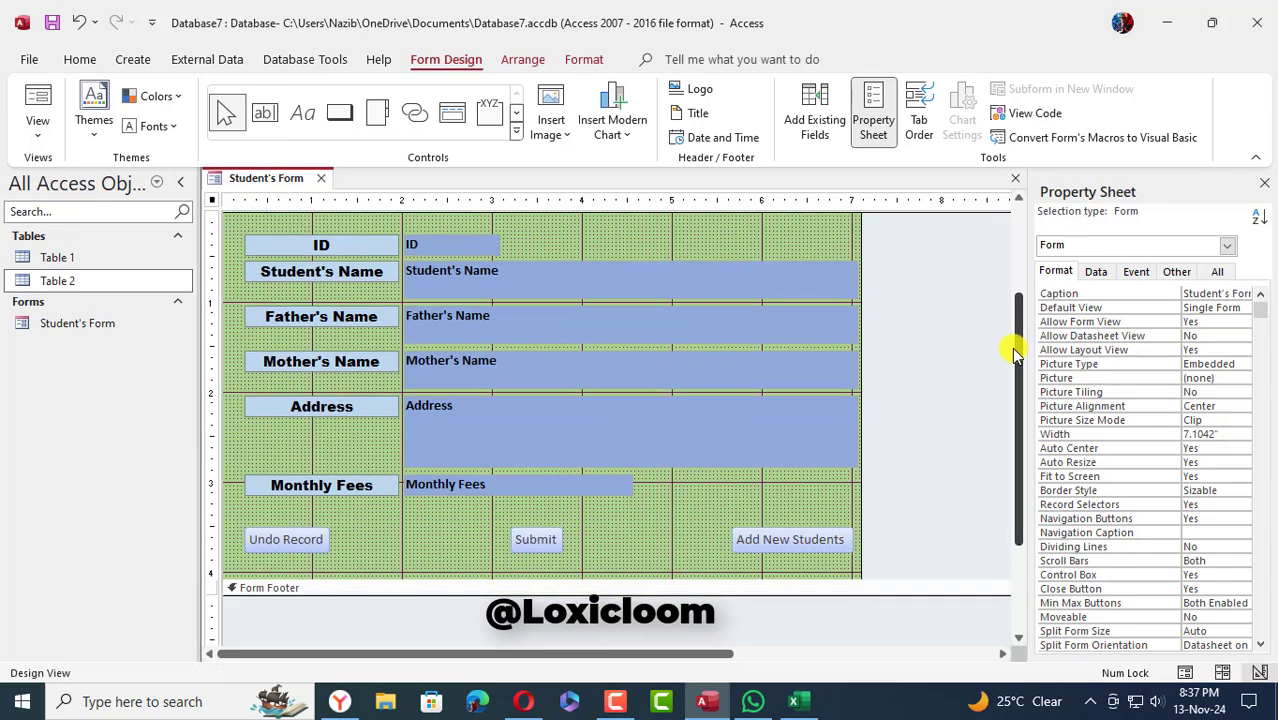
left_click_drag(1013, 423, 1022, 310)
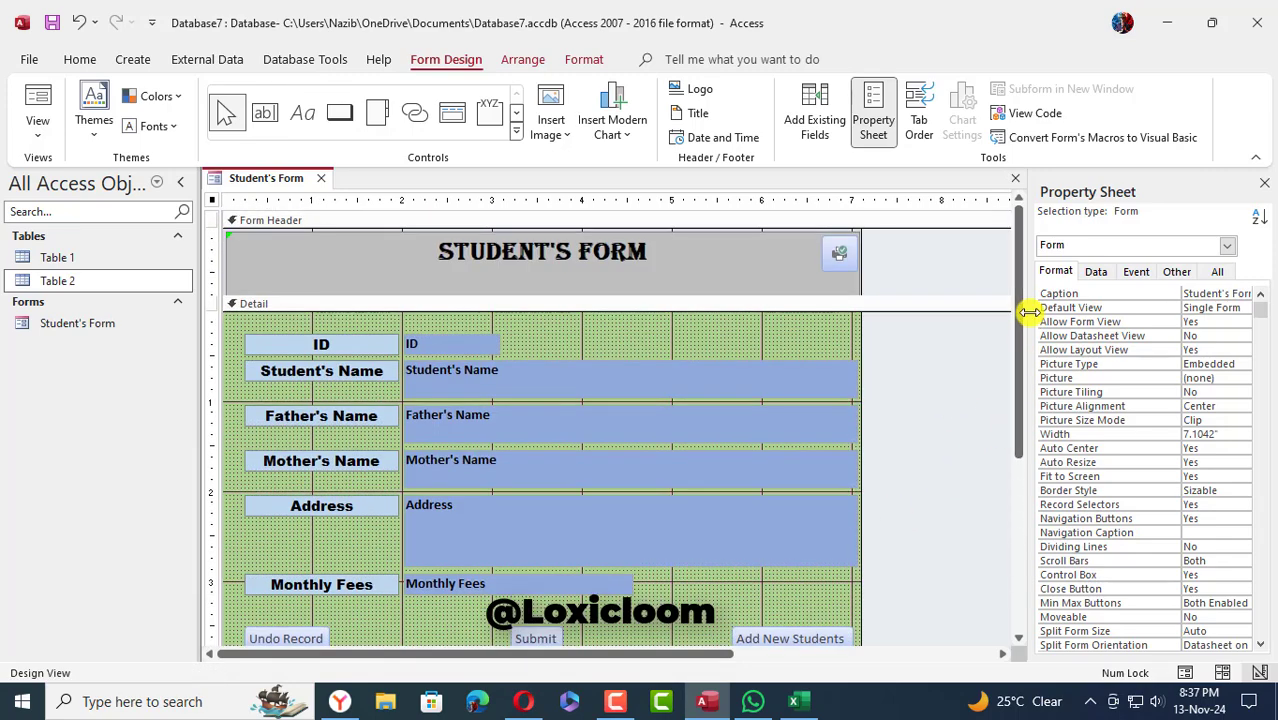
right_click(270, 179)
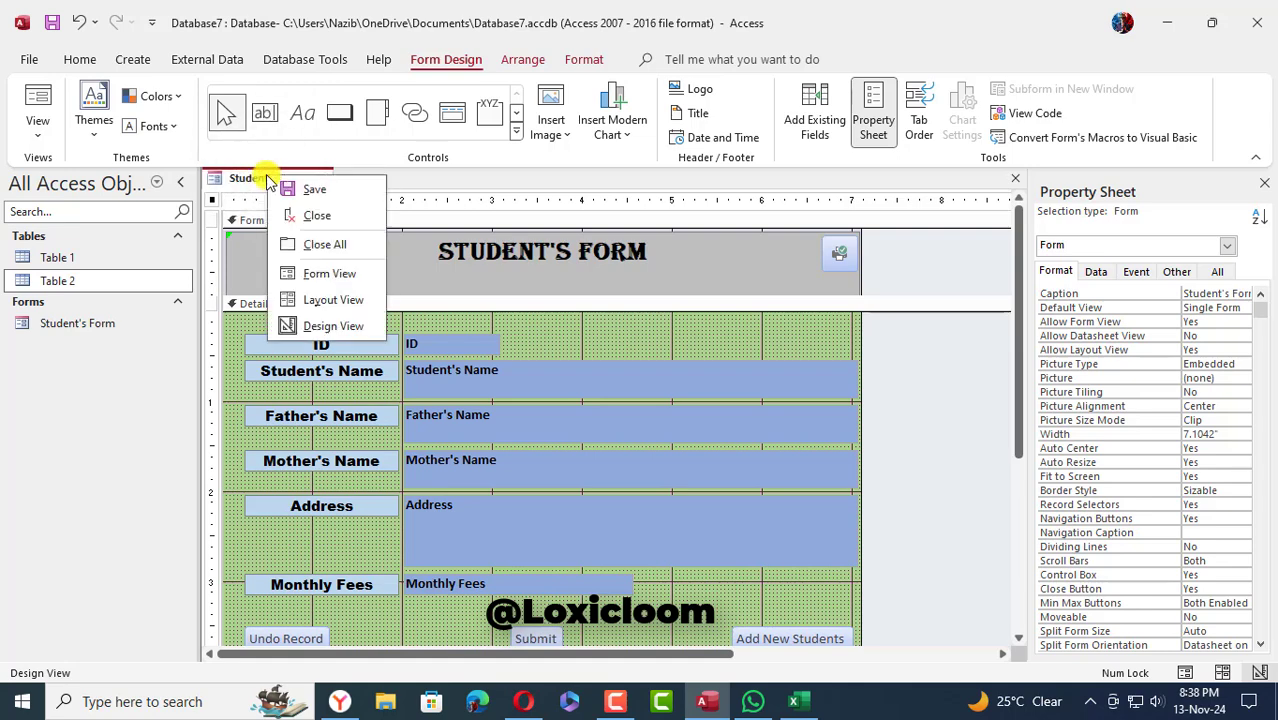
left_click(338, 190)
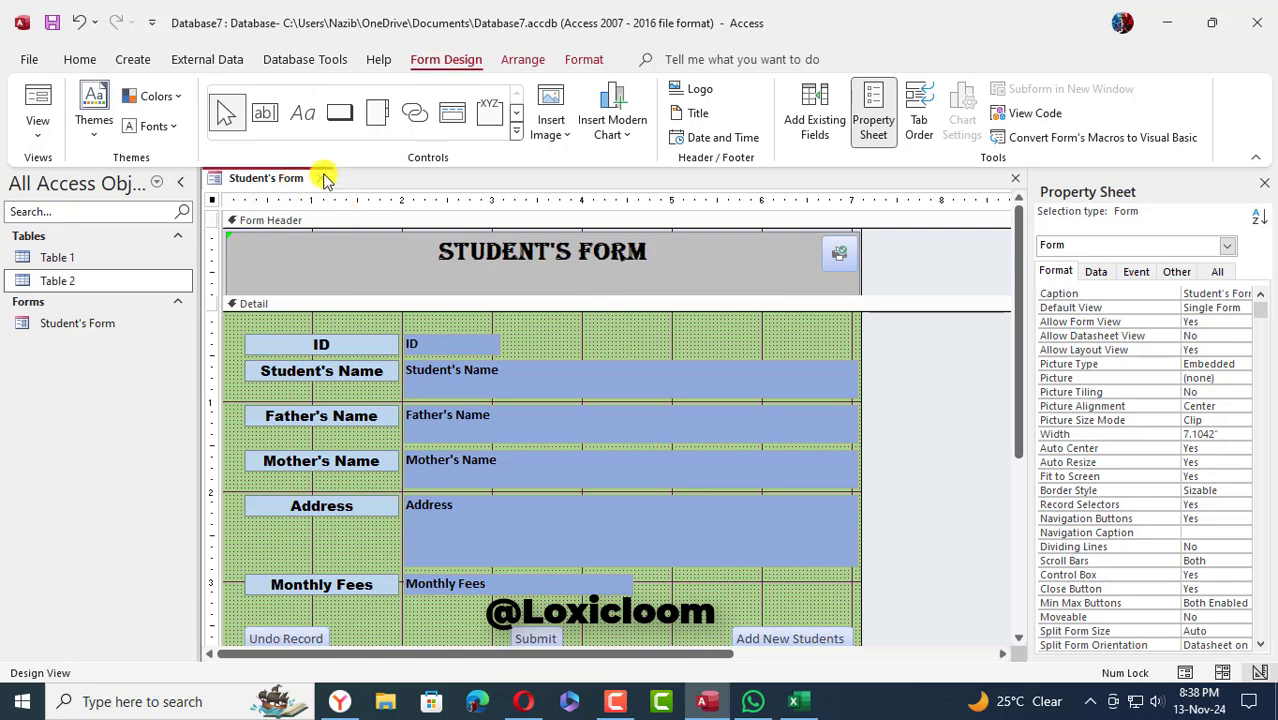
left_click(321, 178)
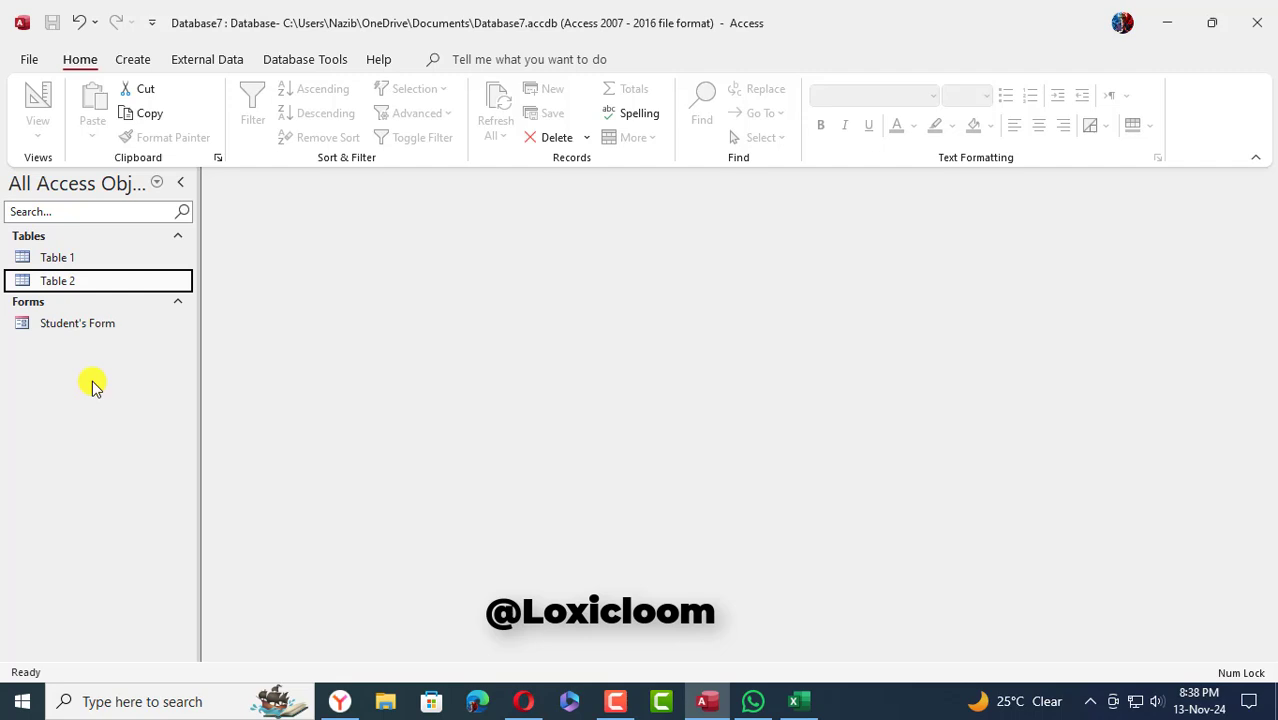
Open Student's Form in Form View and start an entry in the Student's Name field.
double_click(100, 330)
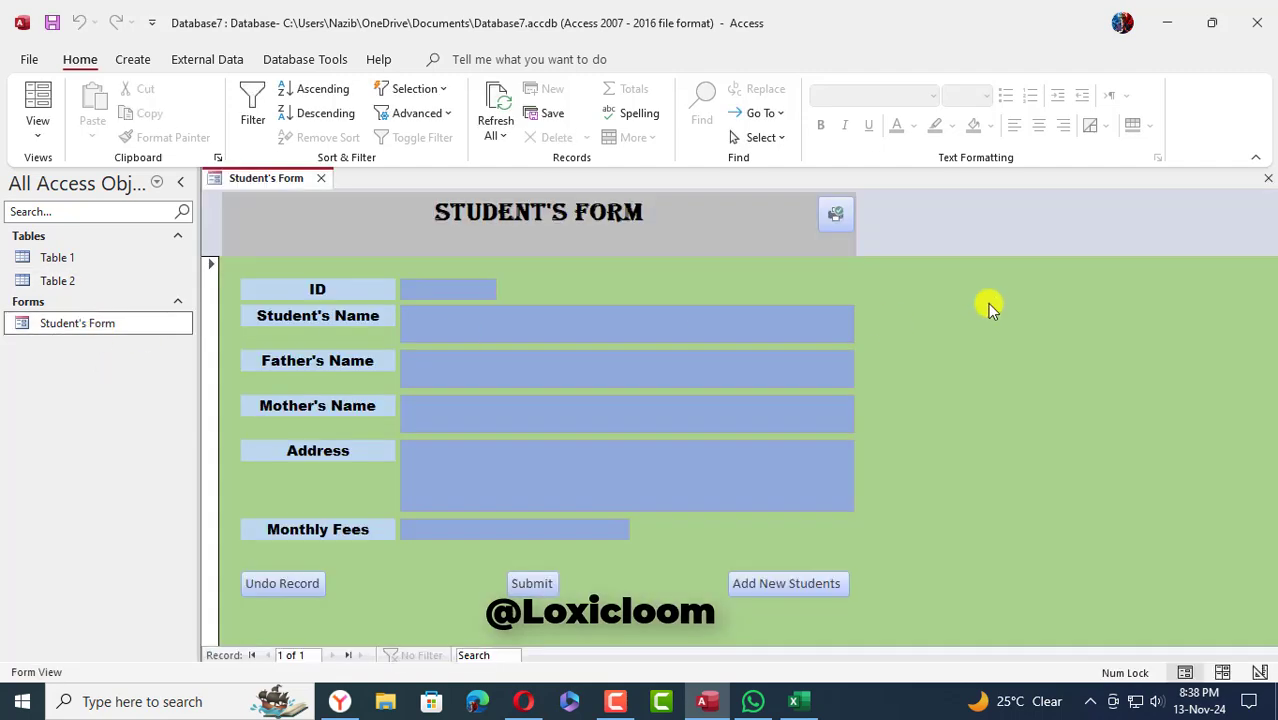
left_click(520, 324)
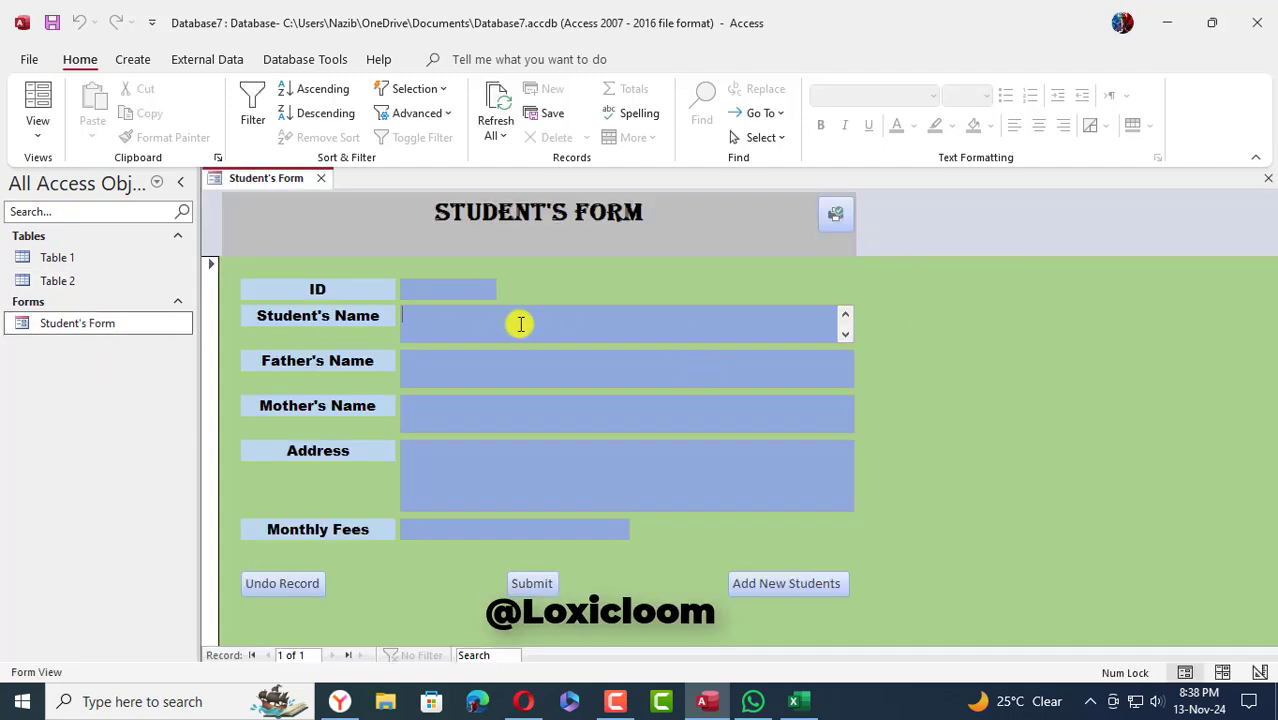